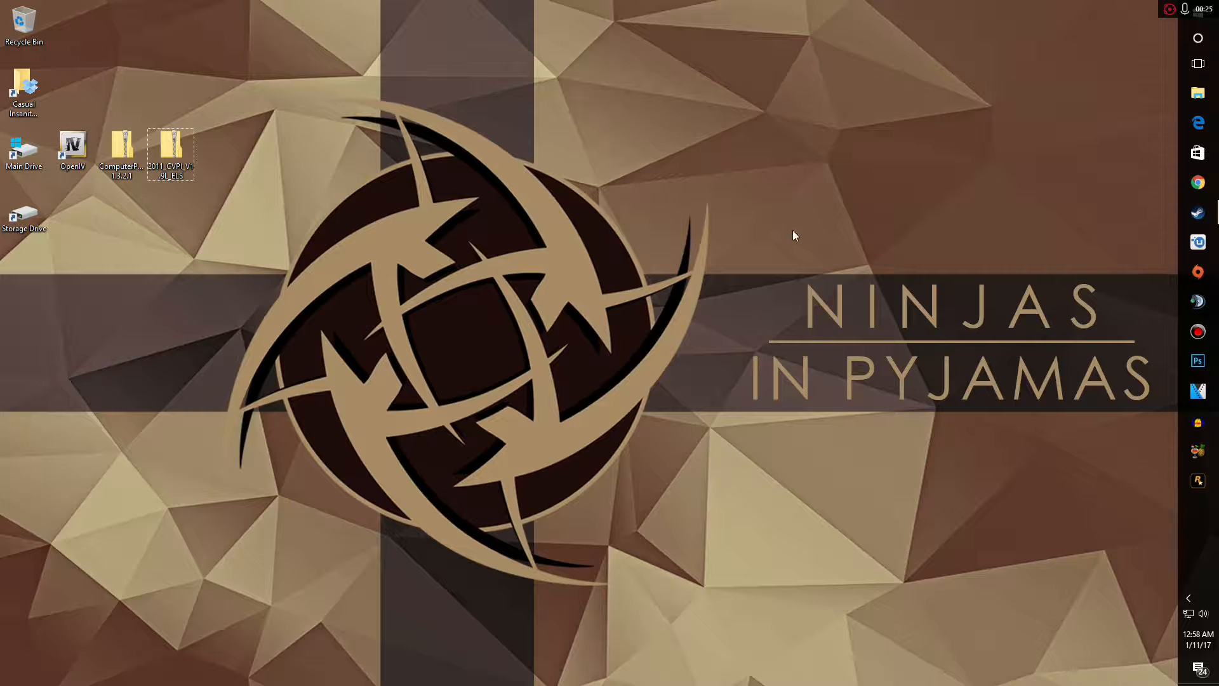
Move the 2011_CVPI_V1.9L_ELS archive to an empty spot on the desktop below the ComputerPlus archive
left_click(122, 147)
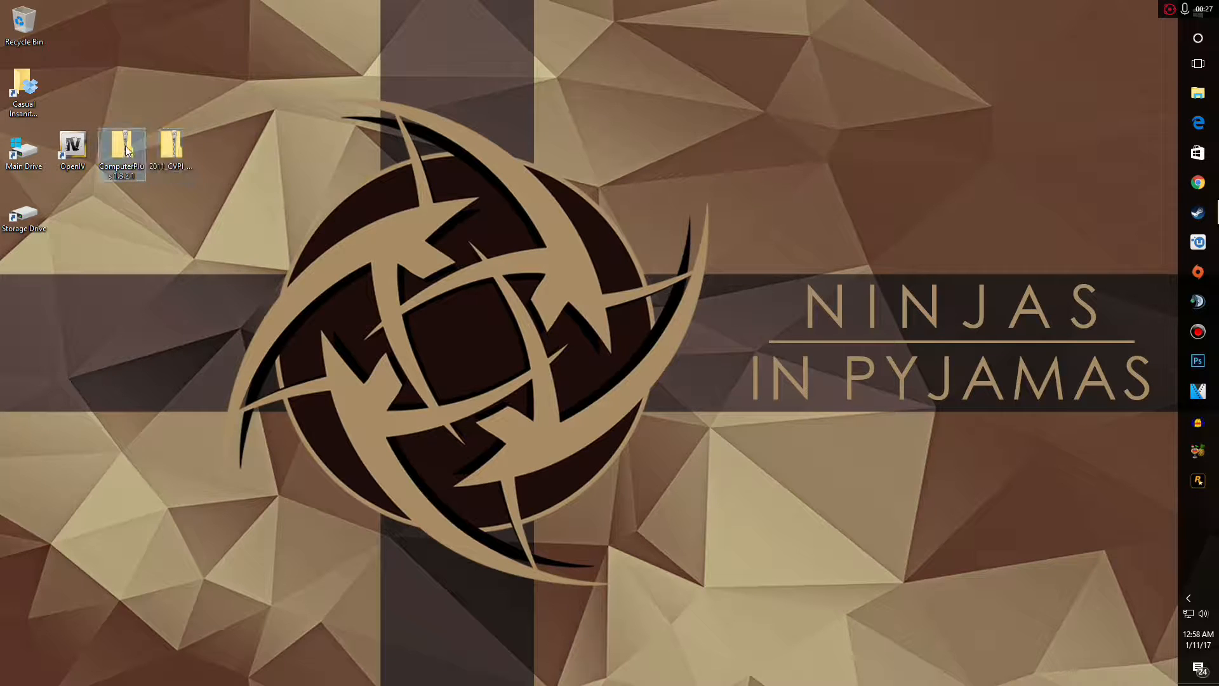
left_click(173, 151)
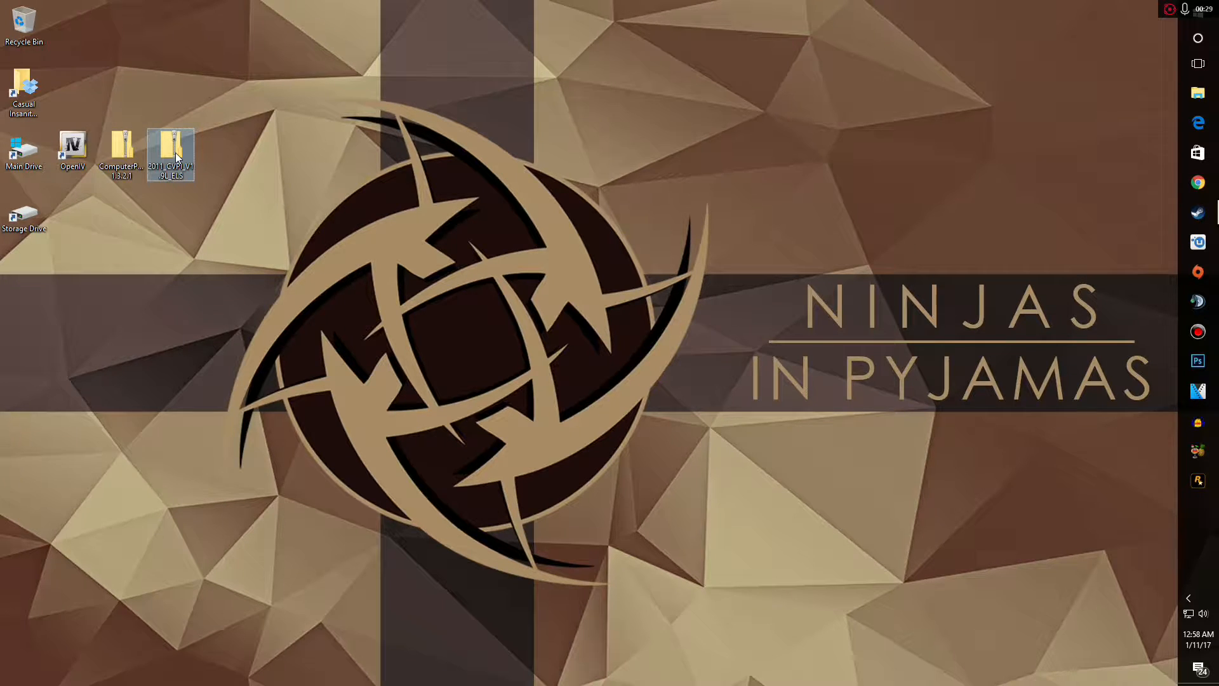
left_click(139, 150)
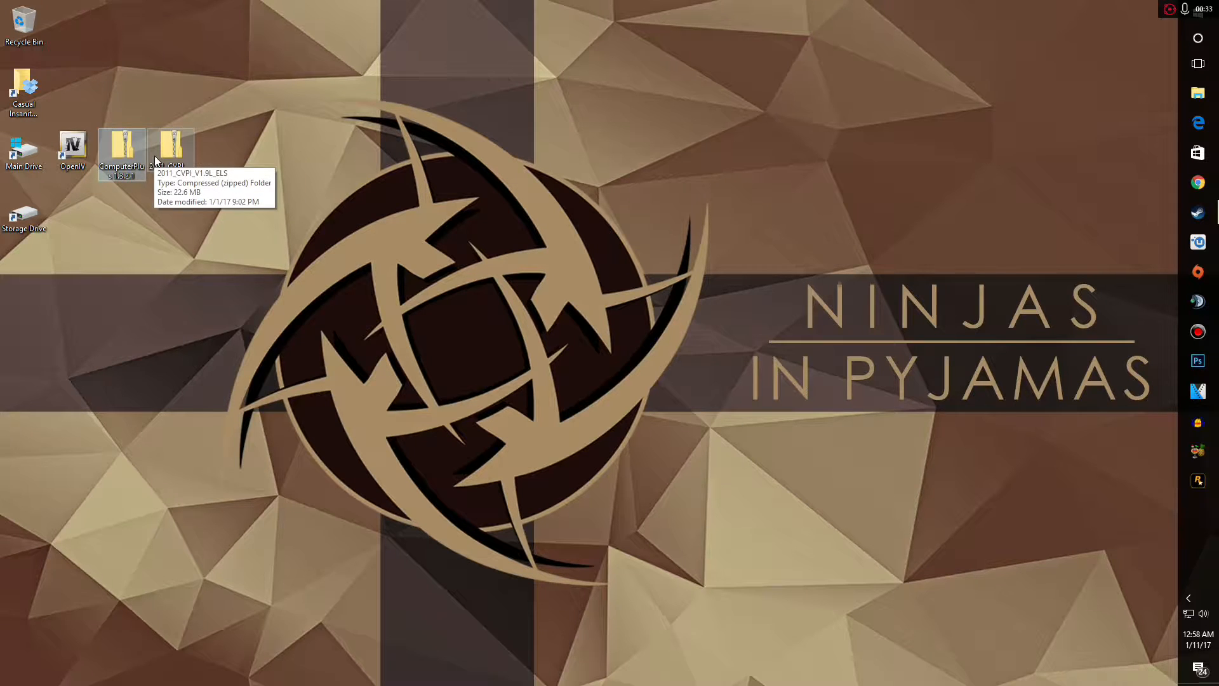
left_click_drag(156, 158, 140, 239)
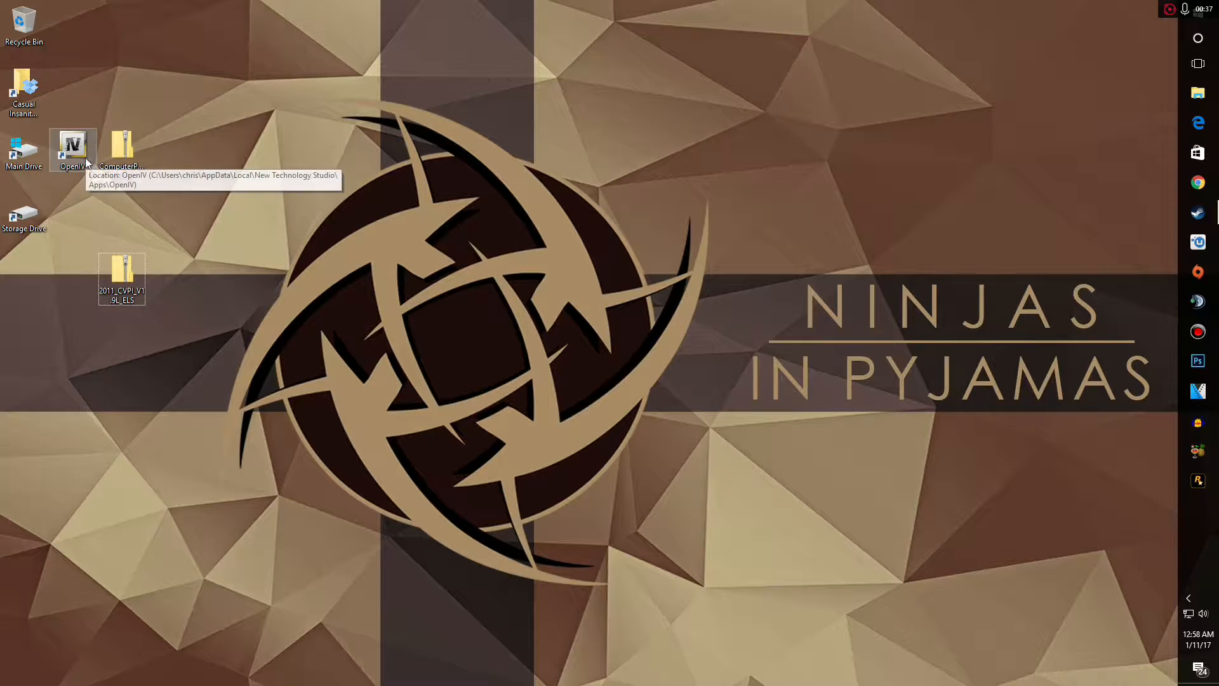
Open the 2011_CVPI_V1.9L_ELS archive, then create a new desktop folder named CVPI beside its window
double_click(119, 268)
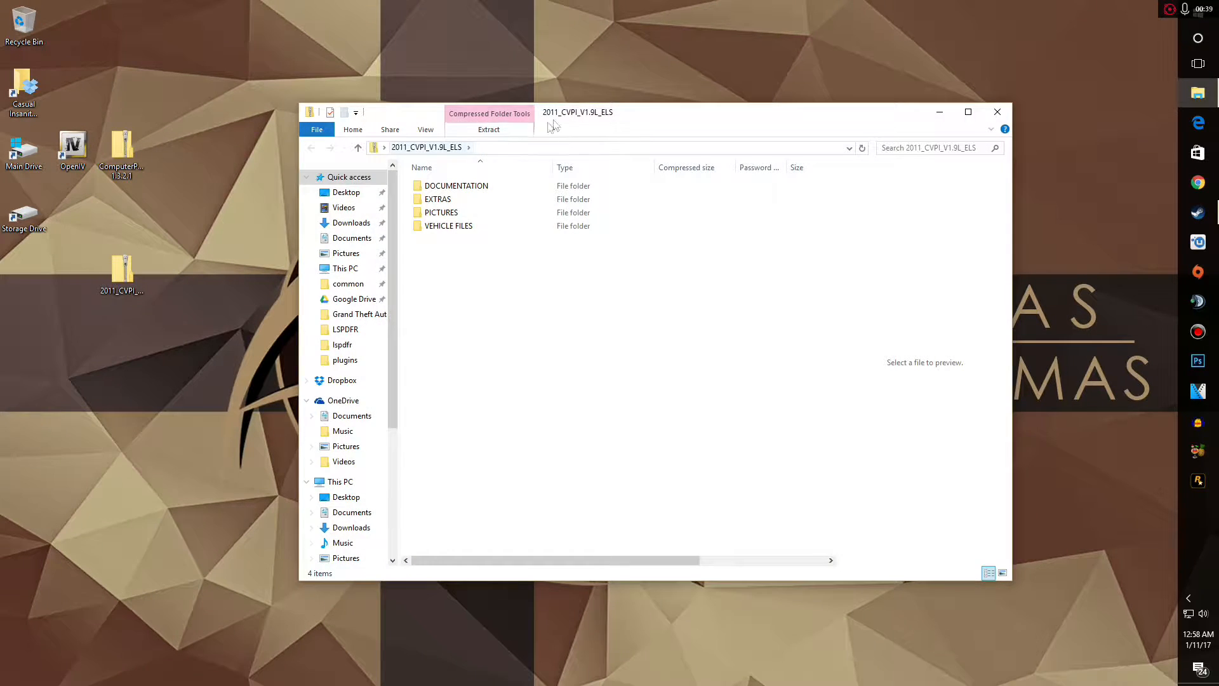
left_click_drag(586, 112, 740, 105)
right_click(246, 202)
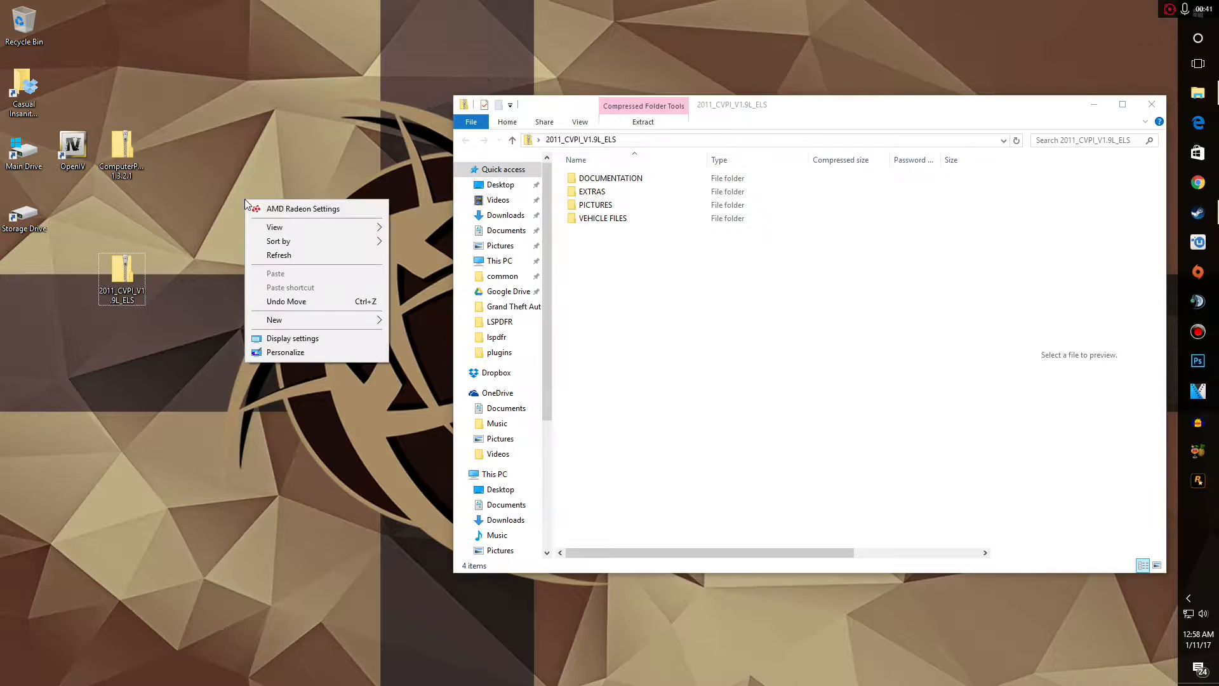
mouse_move(317, 320)
left_click(420, 321)
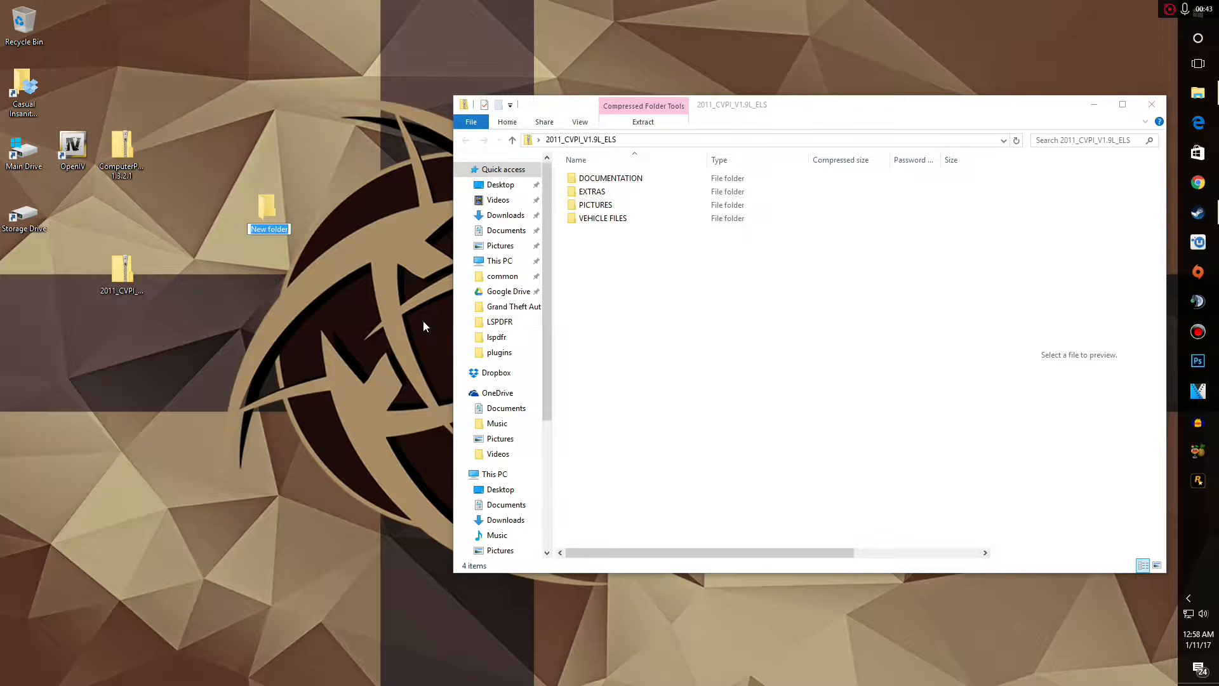
type("CVPI")
key("Return")
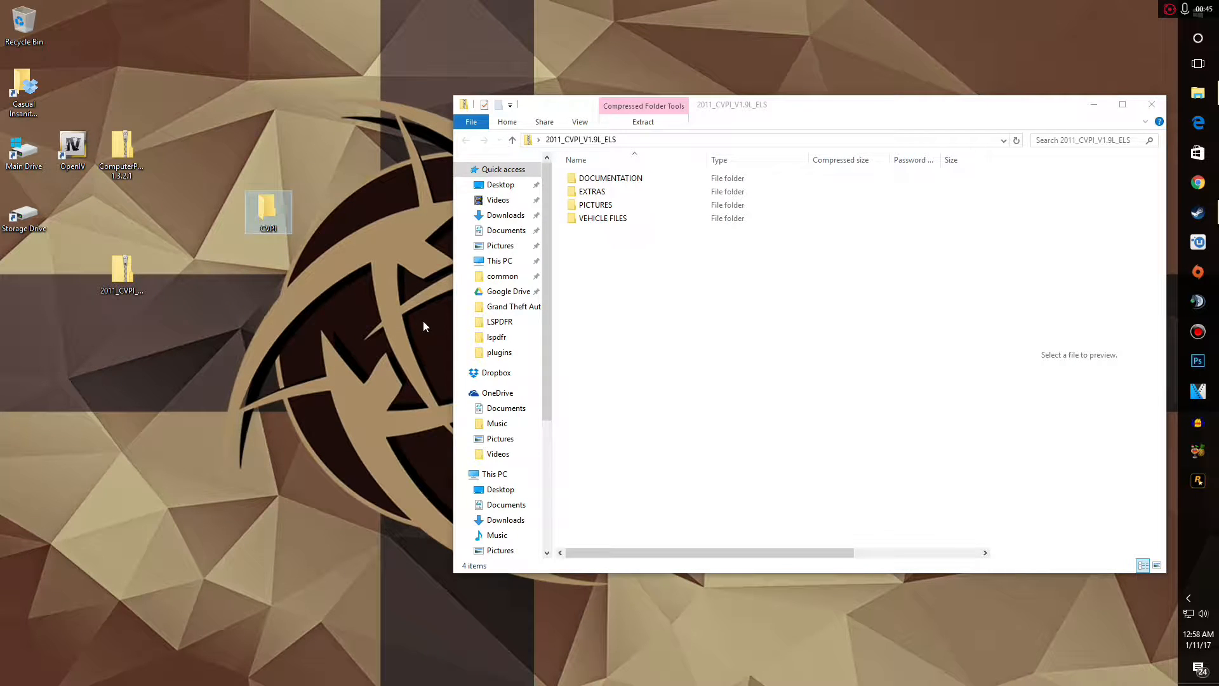
Copy all four folders from the archive into the CVPI desktop folder and close the archive window
left_click_drag(638, 252, 268, 204)
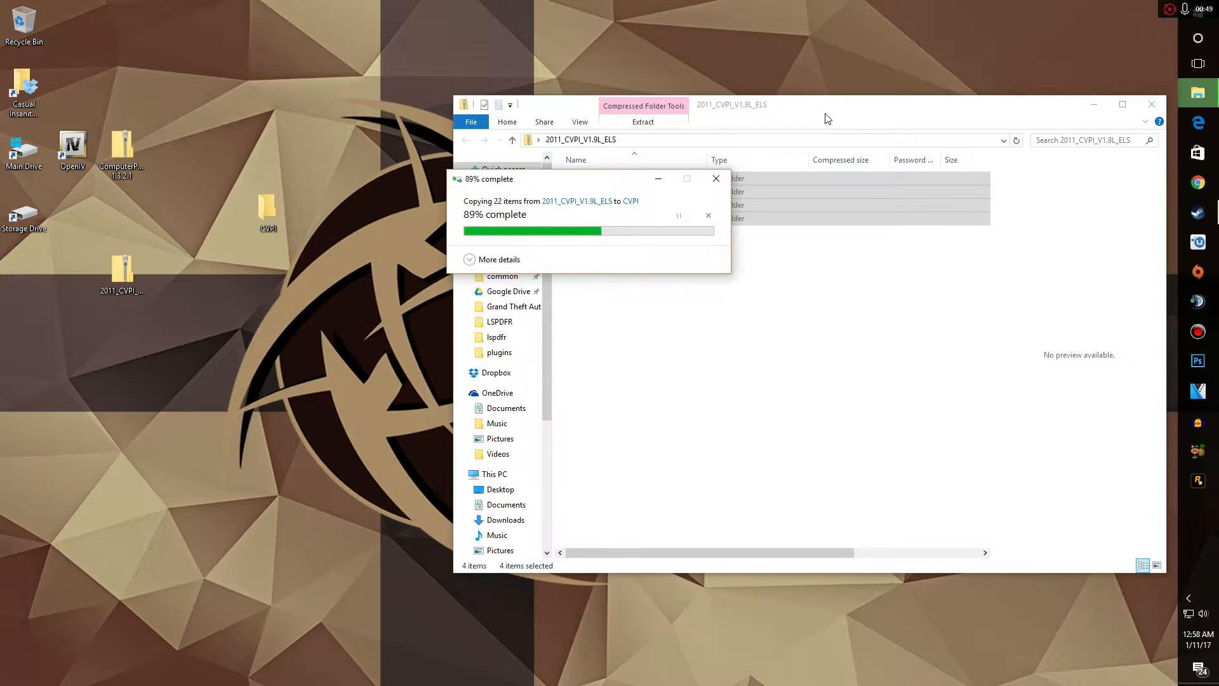
left_click_drag(838, 111, 596, 143)
left_click(909, 135)
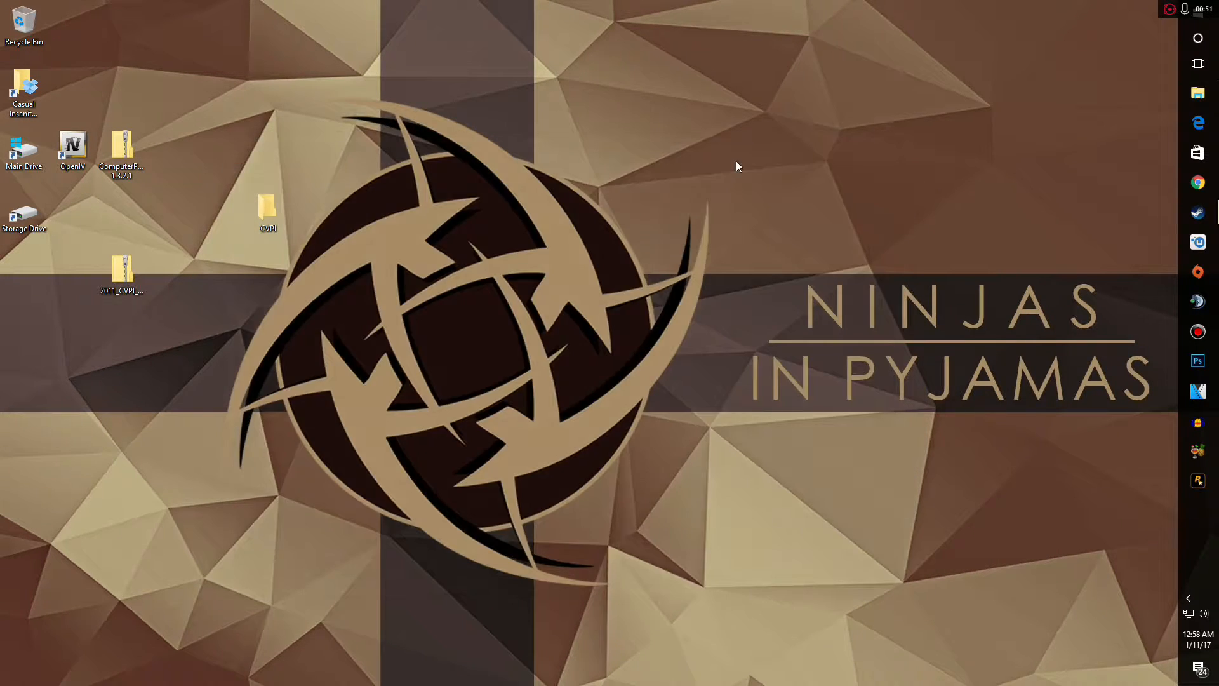
Open the CVPI folder, view the GTA V (2).jpg police car image in PICTURES, and return to CVPI
double_click(279, 213)
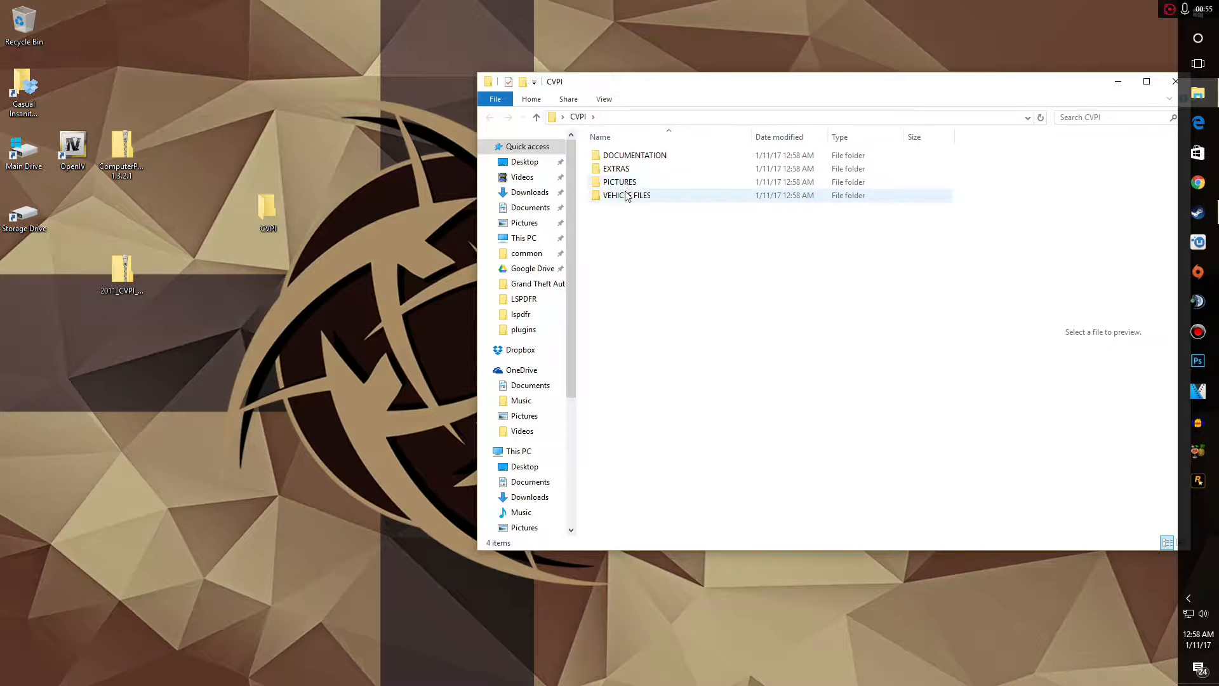
left_click(626, 196)
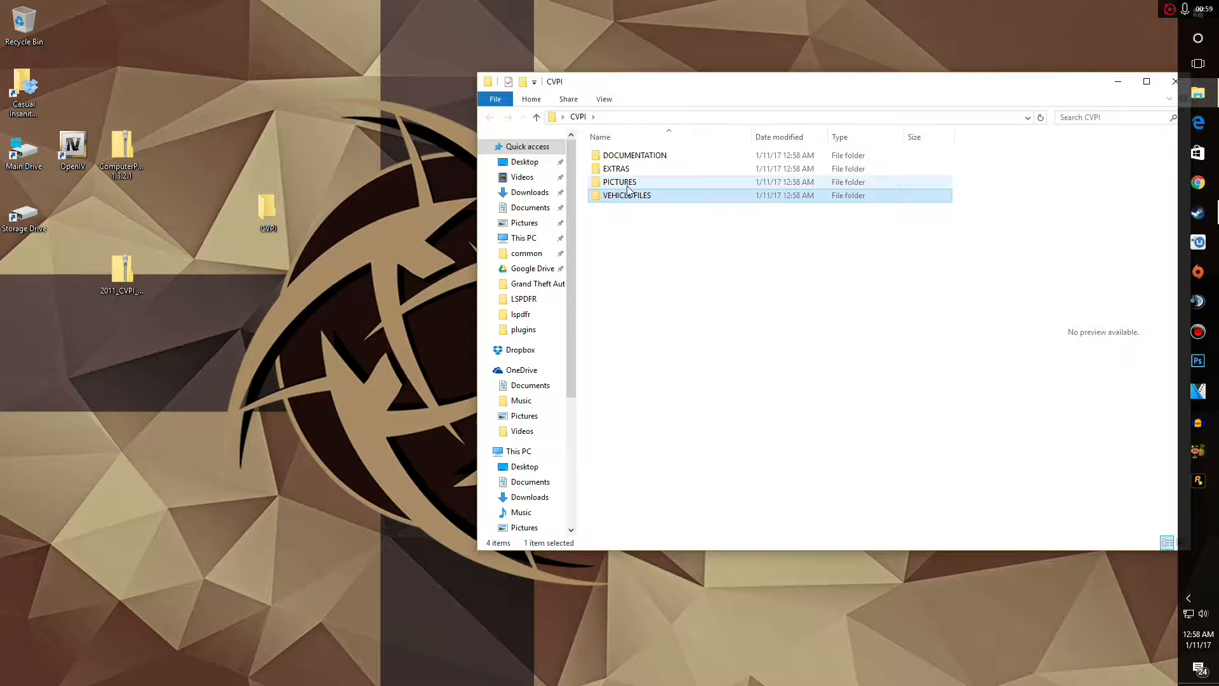
double_click(627, 184)
left_click(702, 150)
double_click(702, 149)
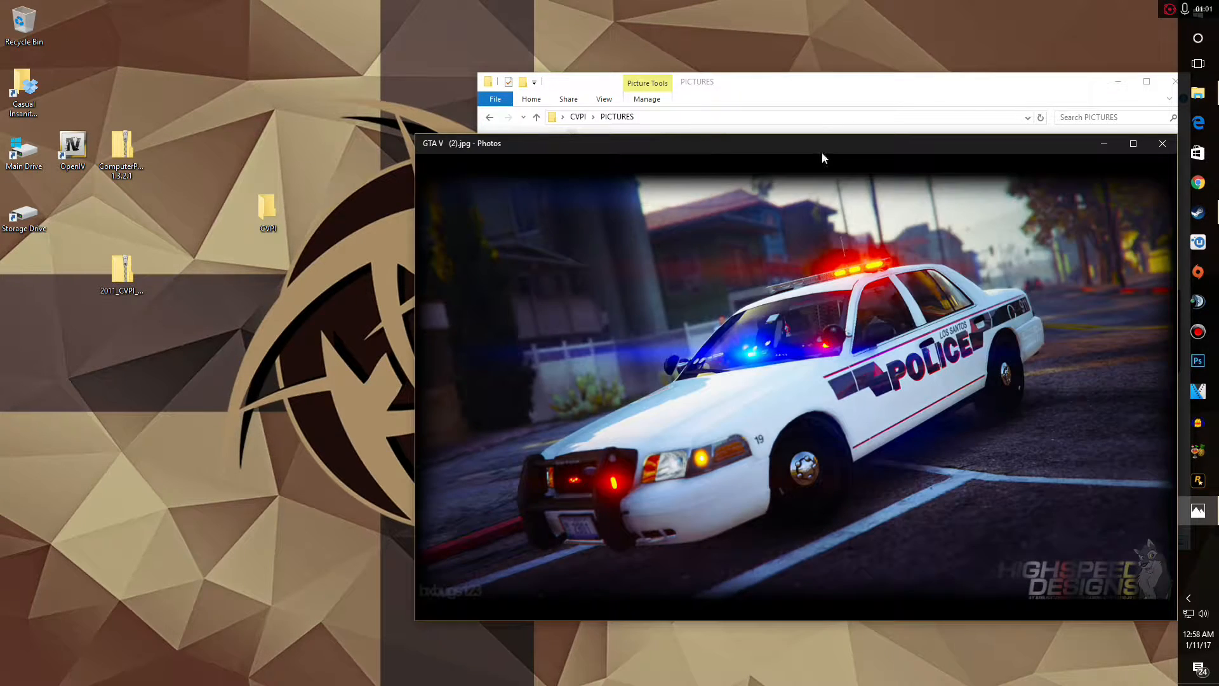
left_click(1159, 146)
left_click(593, 116)
left_click(578, 116)
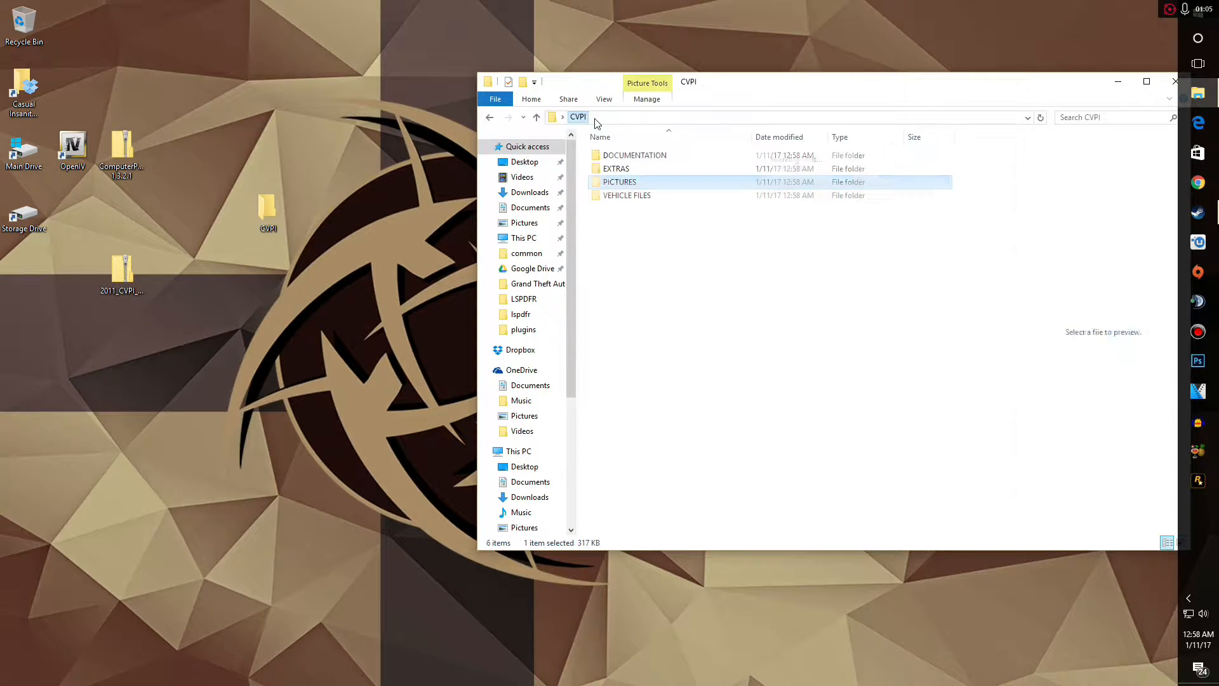
View the BODY_TEMPLATE image in the EXTRAS folder and return to the CVPI folder
left_click(632, 169)
double_click(632, 168)
left_click(591, 136)
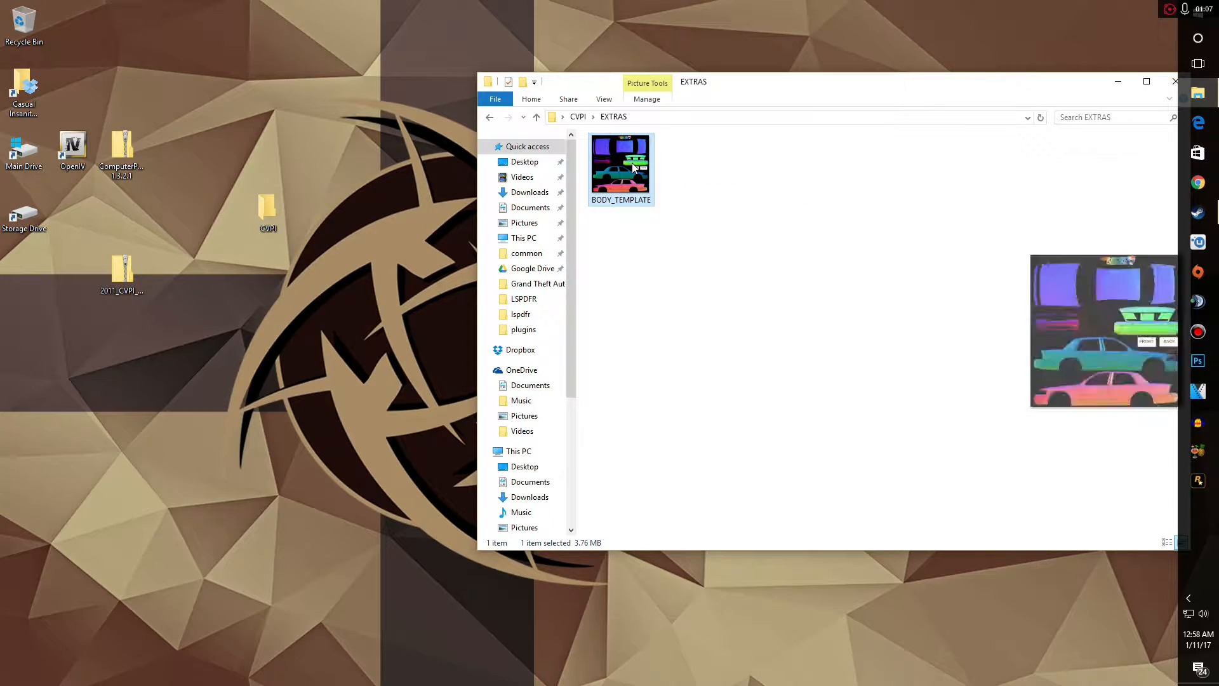
double_click(603, 162)
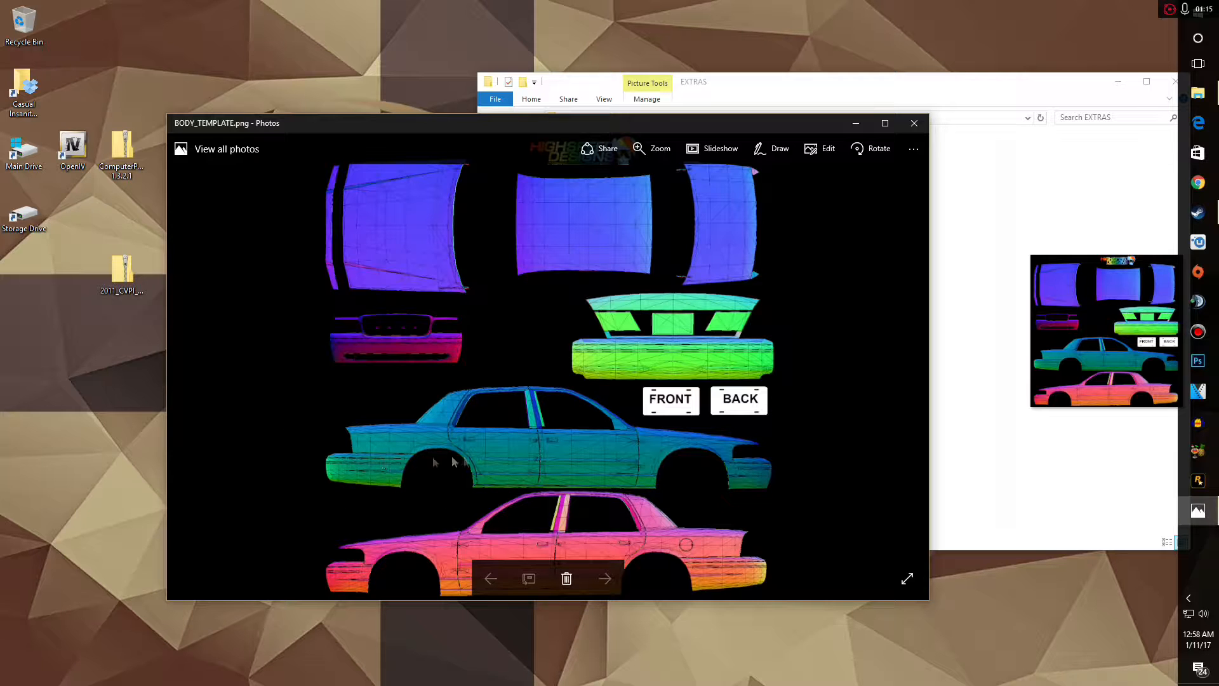
left_click(914, 123)
left_click(578, 116)
Read the MIF image in the DOCUMENTATION folder, then return to CVPI and select VEHICLE FILES
double_click(638, 155)
double_click(639, 158)
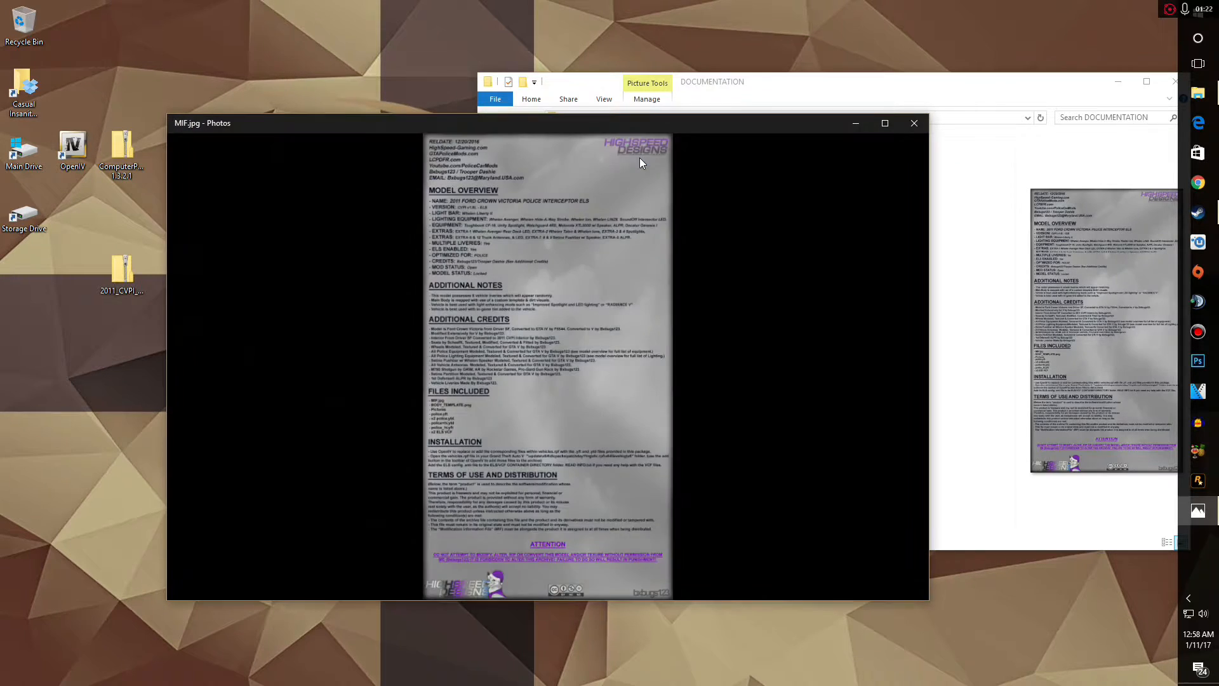
scroll(555, 413, "up", 2)
left_click_drag(555, 413, 540, 273)
left_click(914, 123)
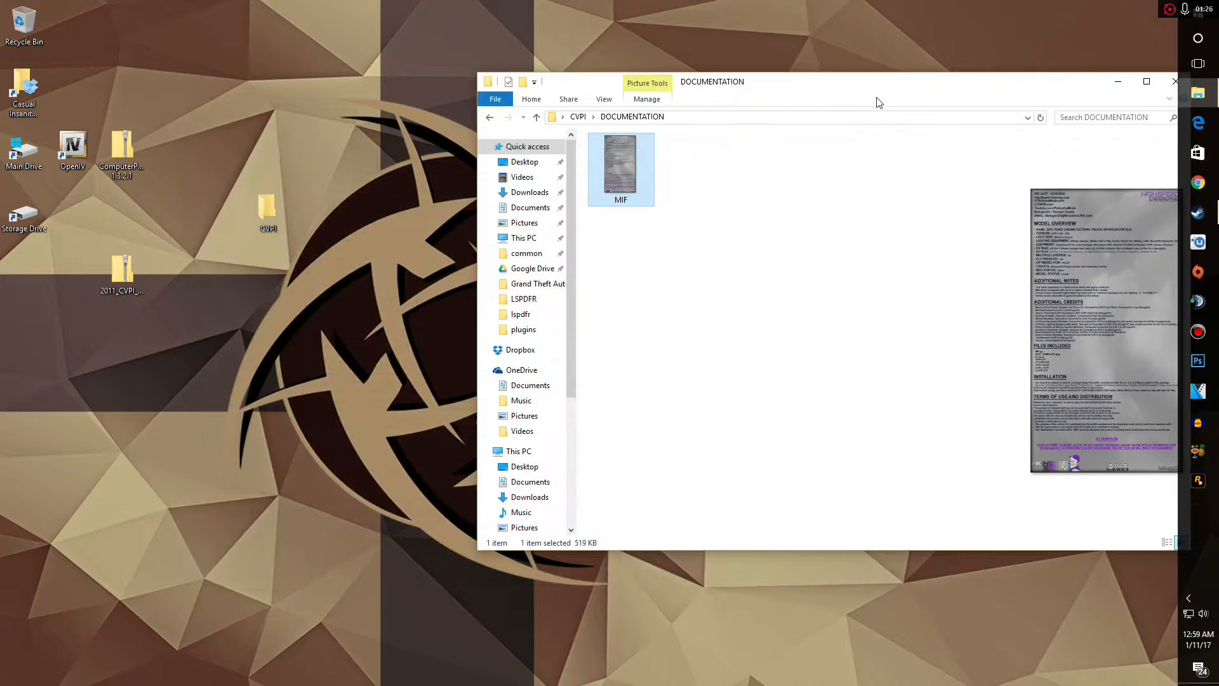
left_click(577, 117)
left_click(642, 196)
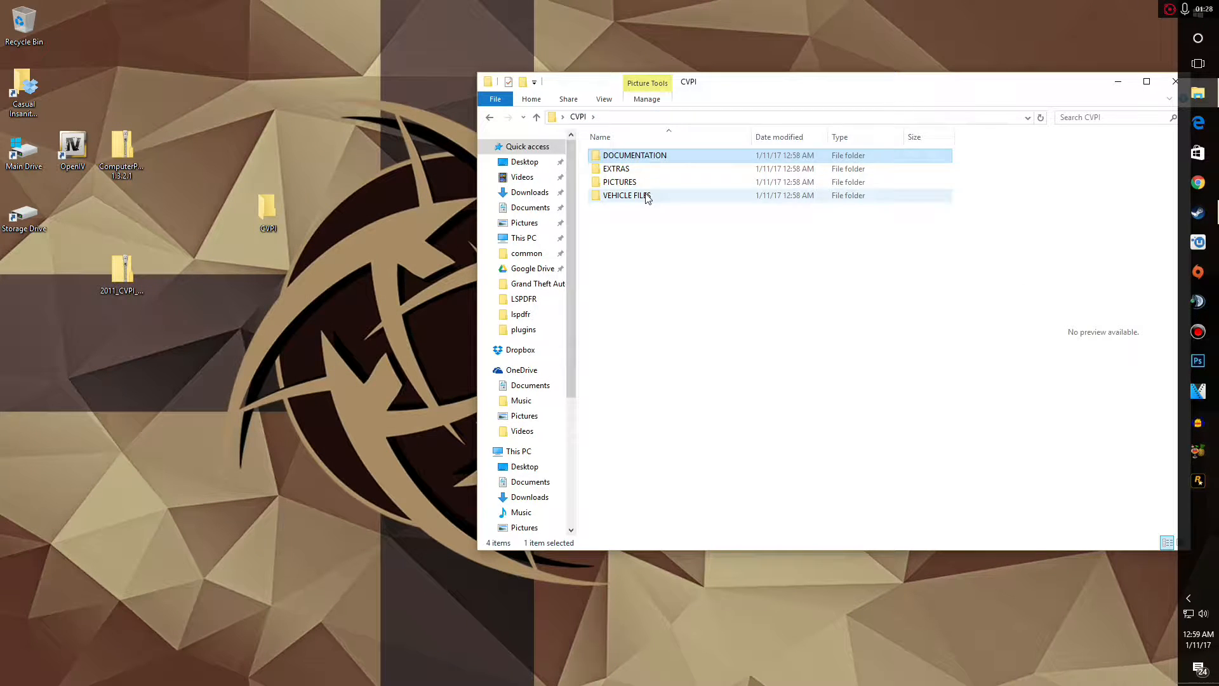
Launch OpenIV for the Windows version of Grand Theft Auto V and reposition its window
left_click(75, 141)
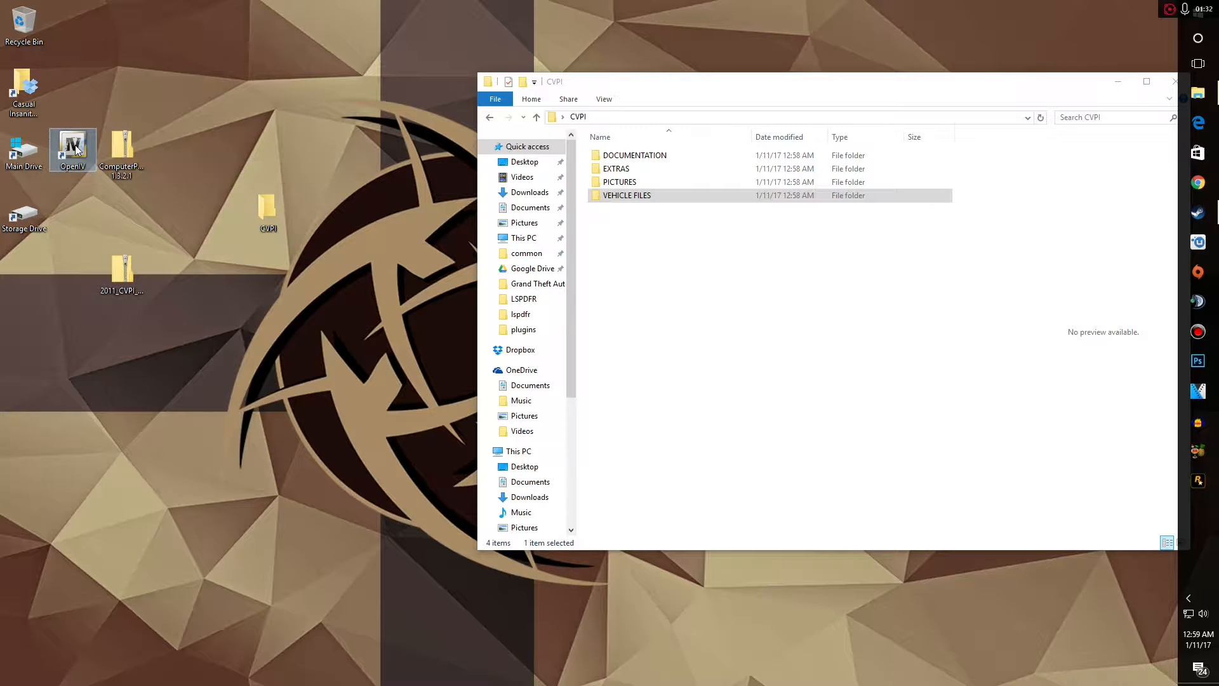
double_click(75, 149)
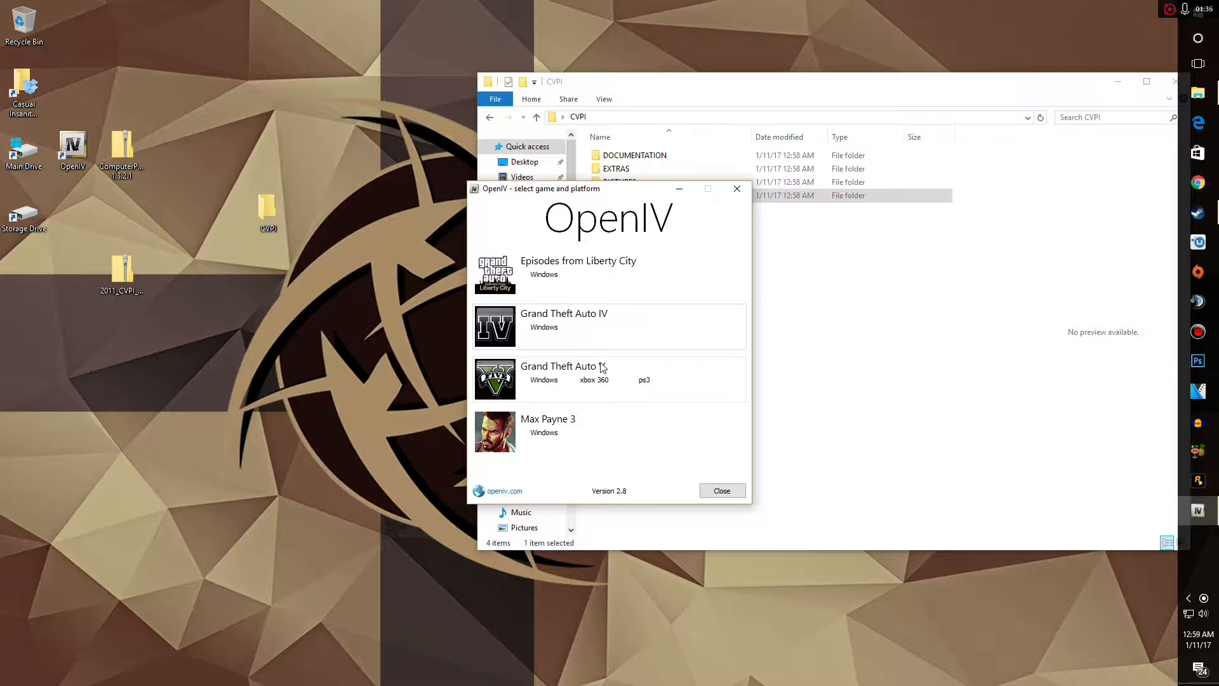
left_click(545, 380)
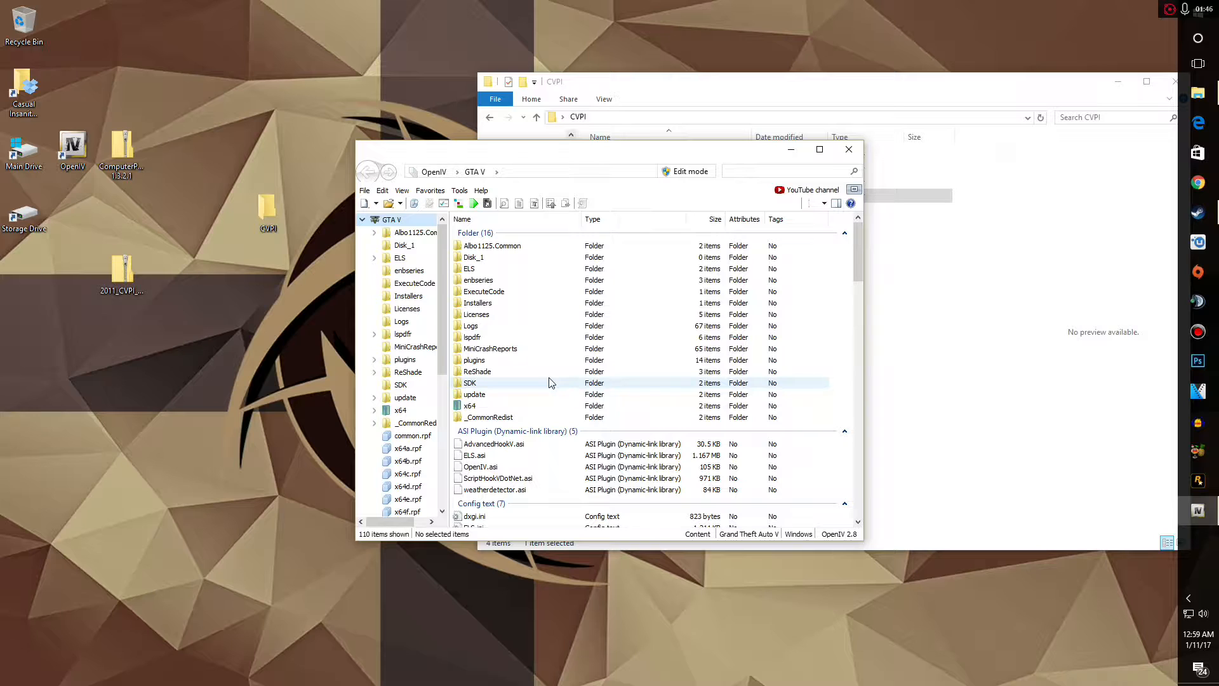
left_click_drag(637, 143, 522, 148)
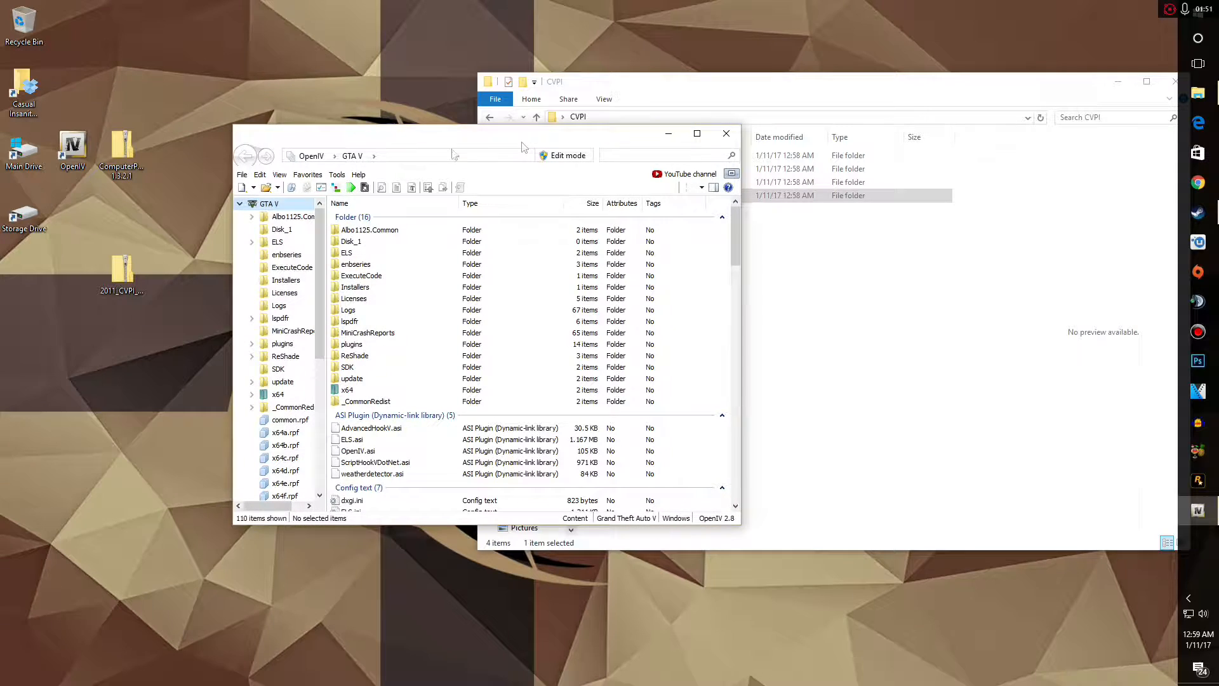
Check the installation status of ASI Loader and OpenIV.ASI in the ASI Manager, then close it
left_click(337, 175)
left_click(357, 252)
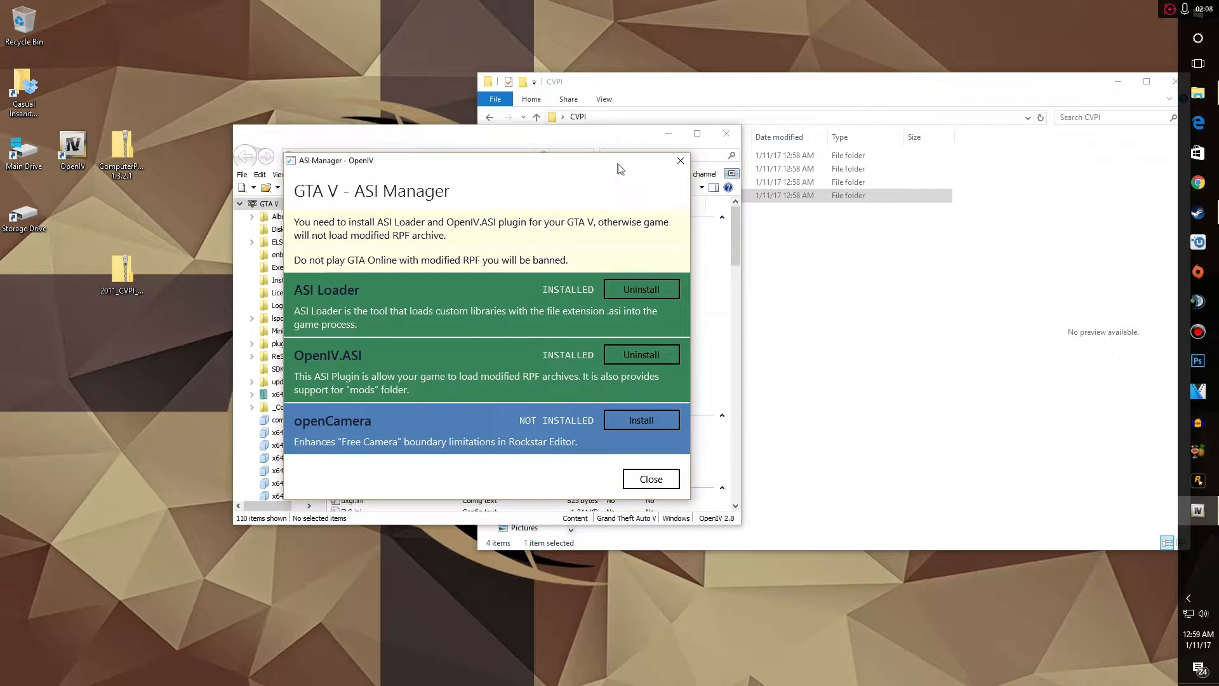
left_click_drag(621, 171, 652, 147)
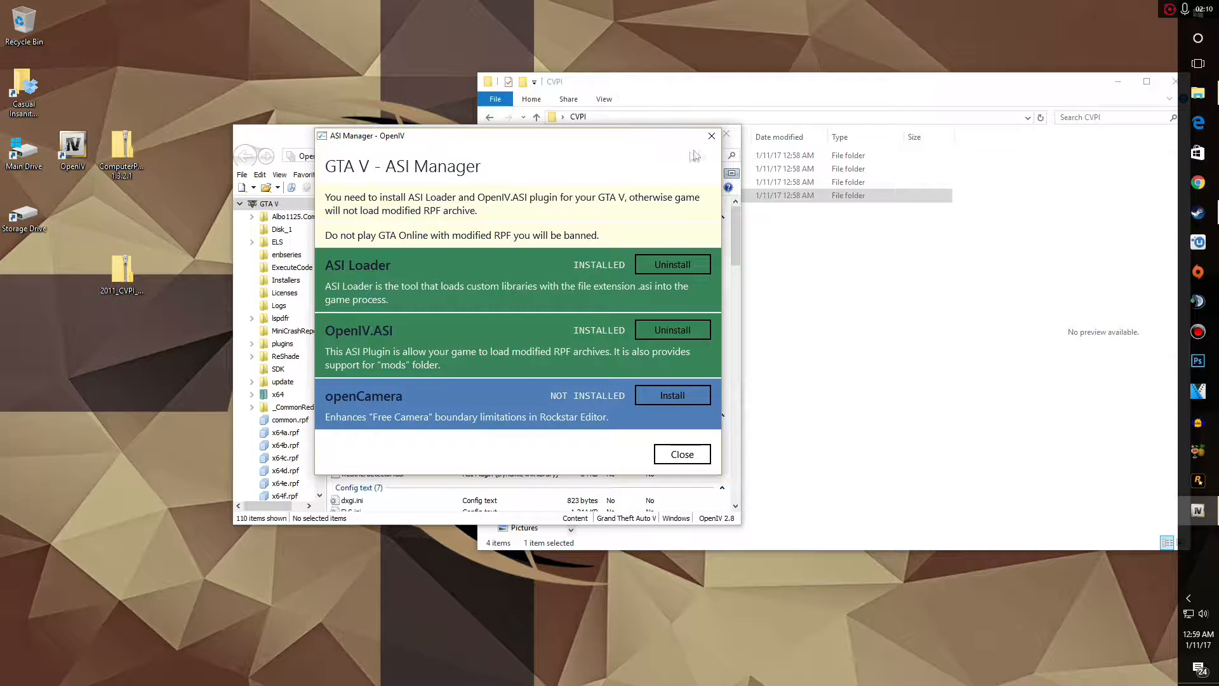
left_click(712, 135)
left_click(562, 299)
Move the OpenIV window aside and reopen the MIF image in DOCUMENTATION to read the installation instructions
left_click_drag(484, 130, 365, 160)
left_click(637, 250)
left_click(641, 160)
double_click(641, 160)
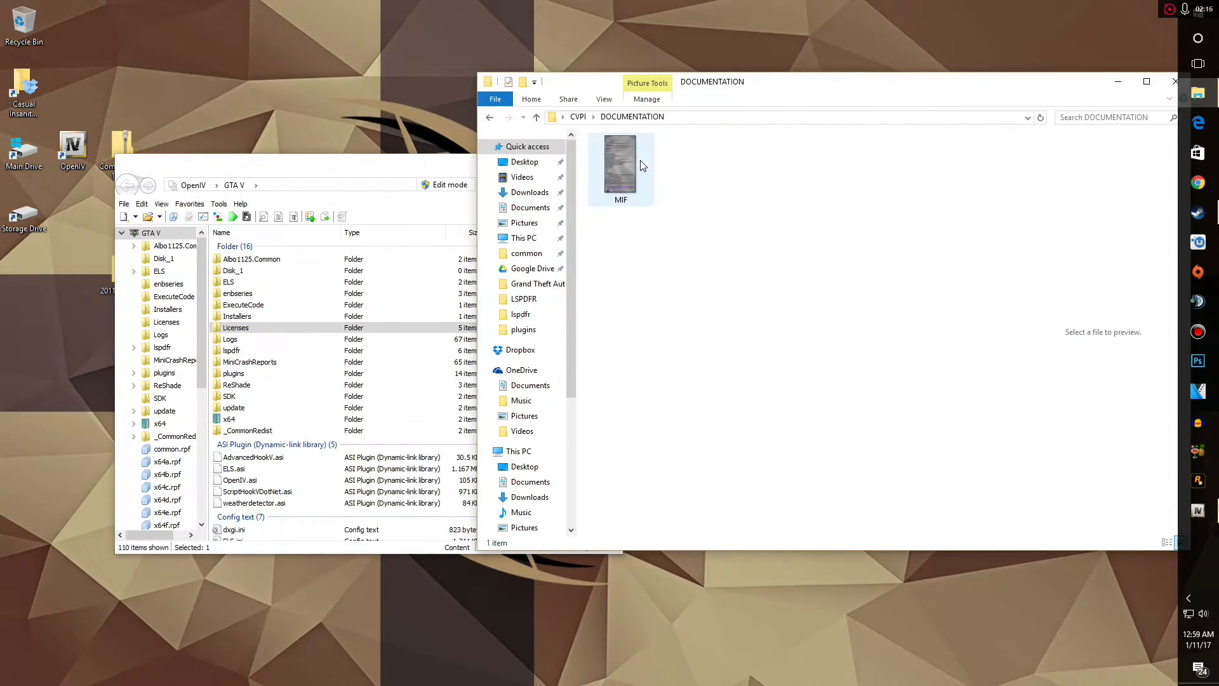
double_click(635, 166)
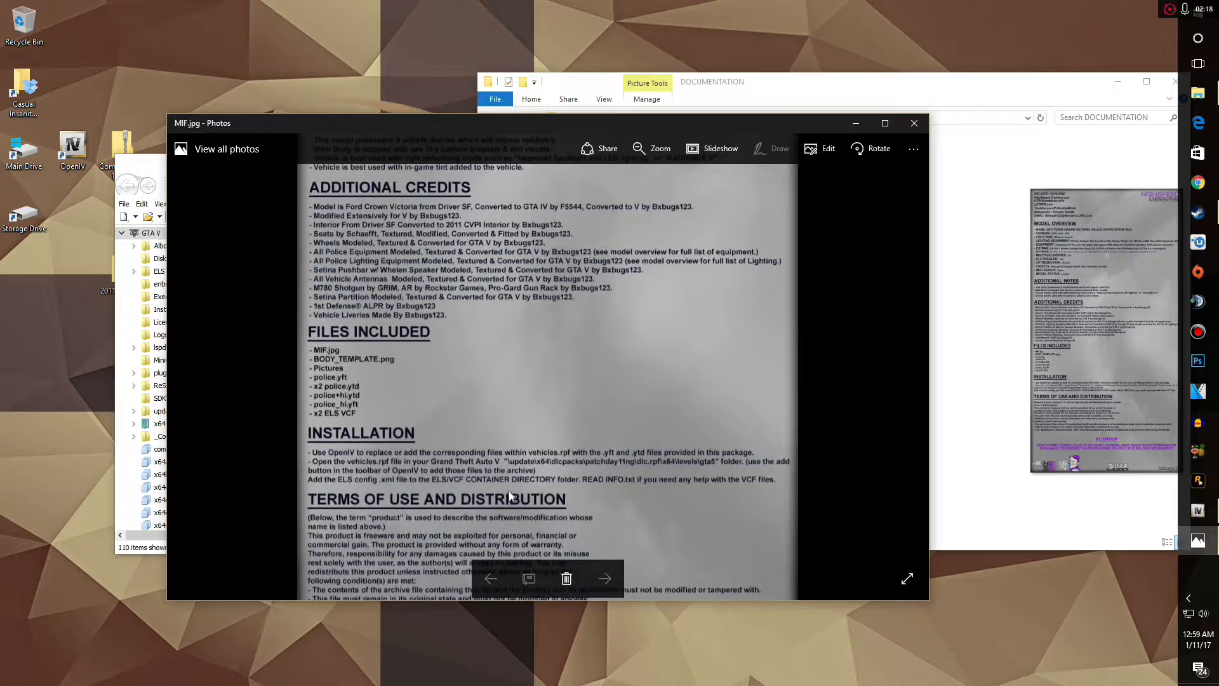
Close the MIF image and open the GTA V update folder in OpenIV
left_click(914, 124)
double_click(241, 408)
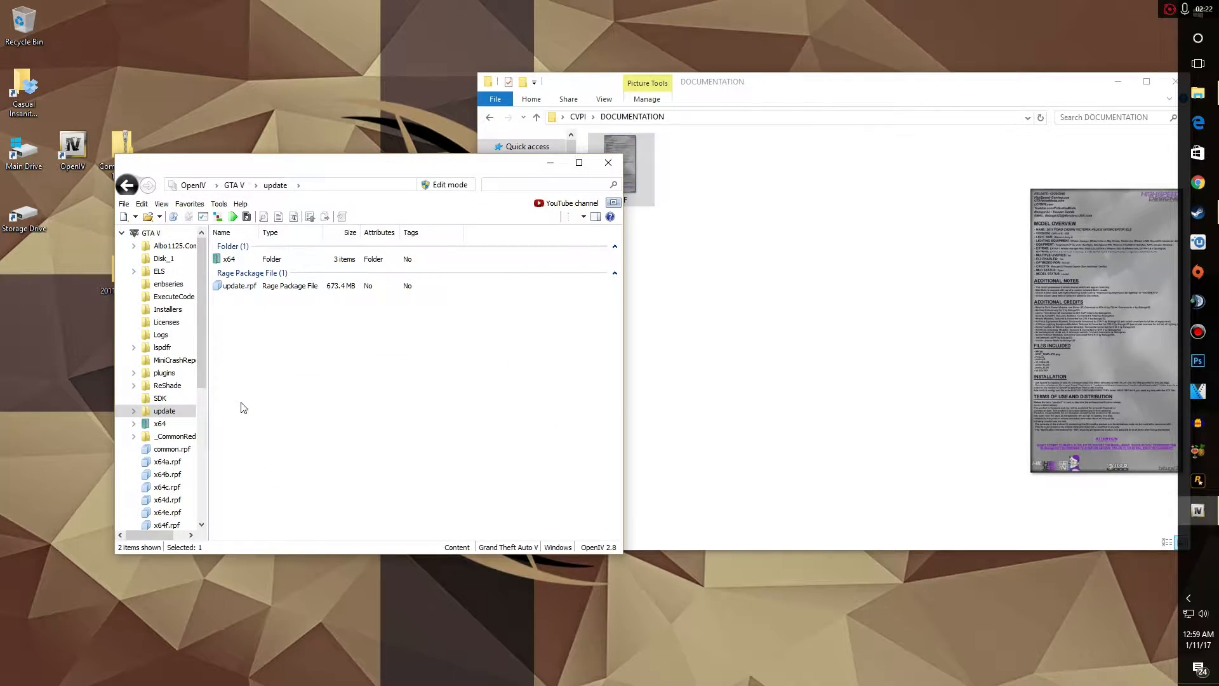
double_click(265, 286)
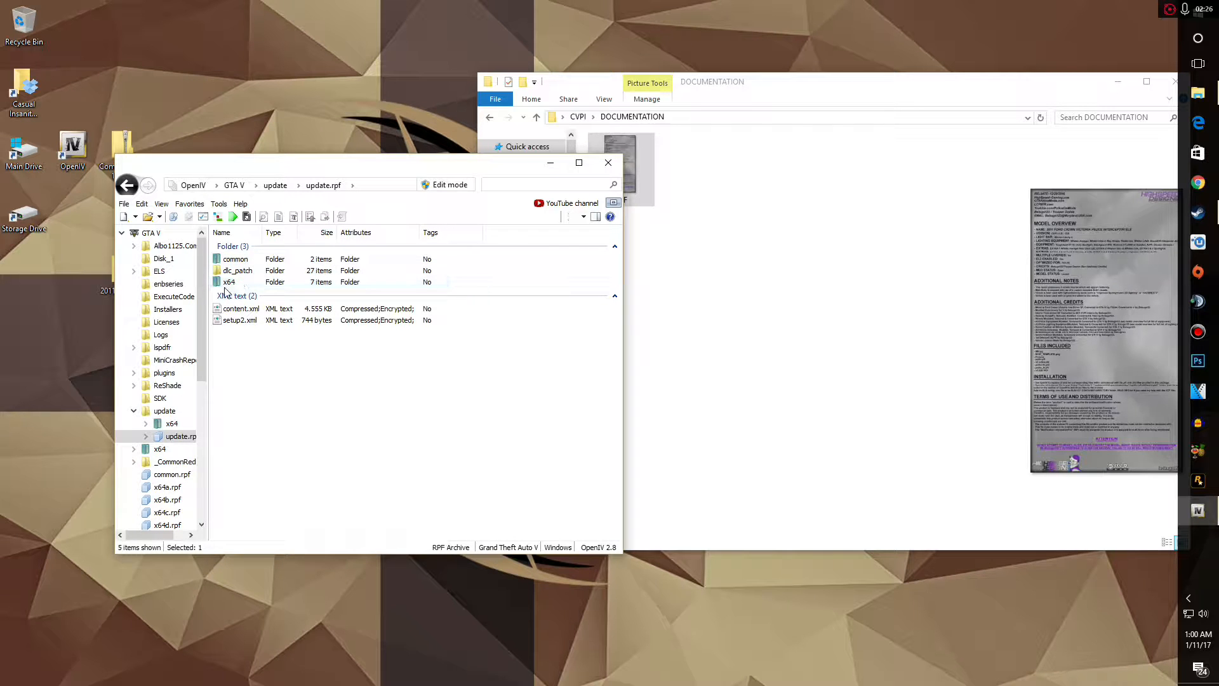
double_click(241, 284)
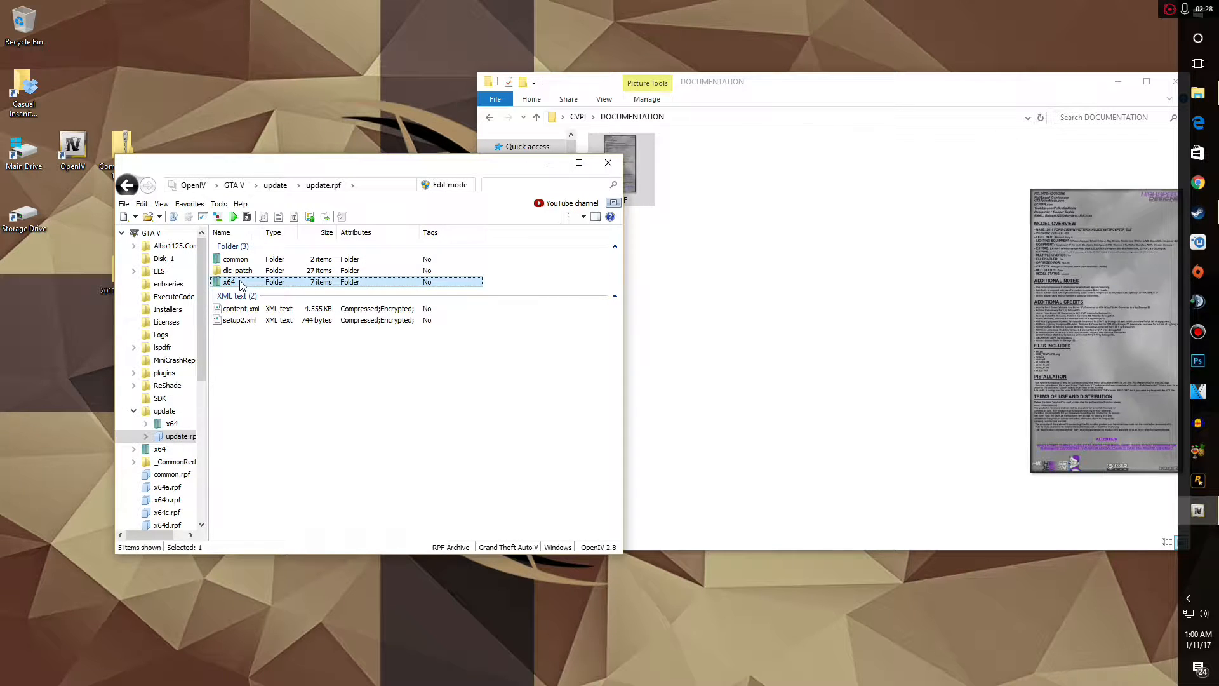
double_click(237, 283)
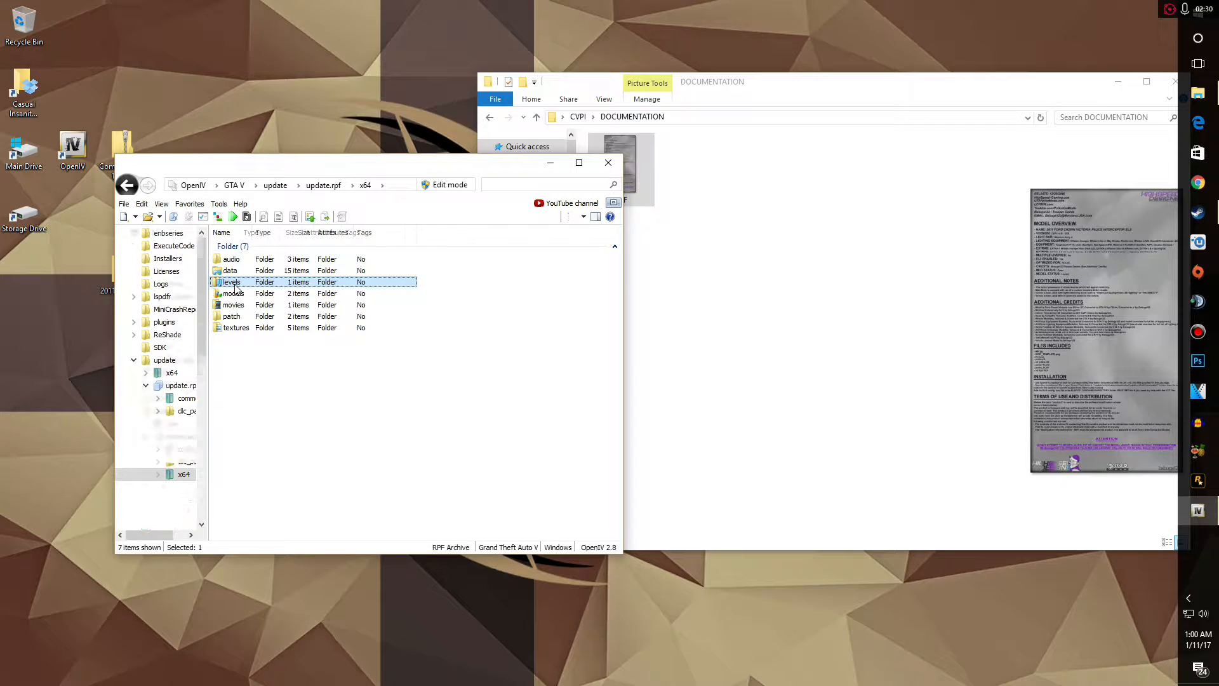
left_click(365, 185)
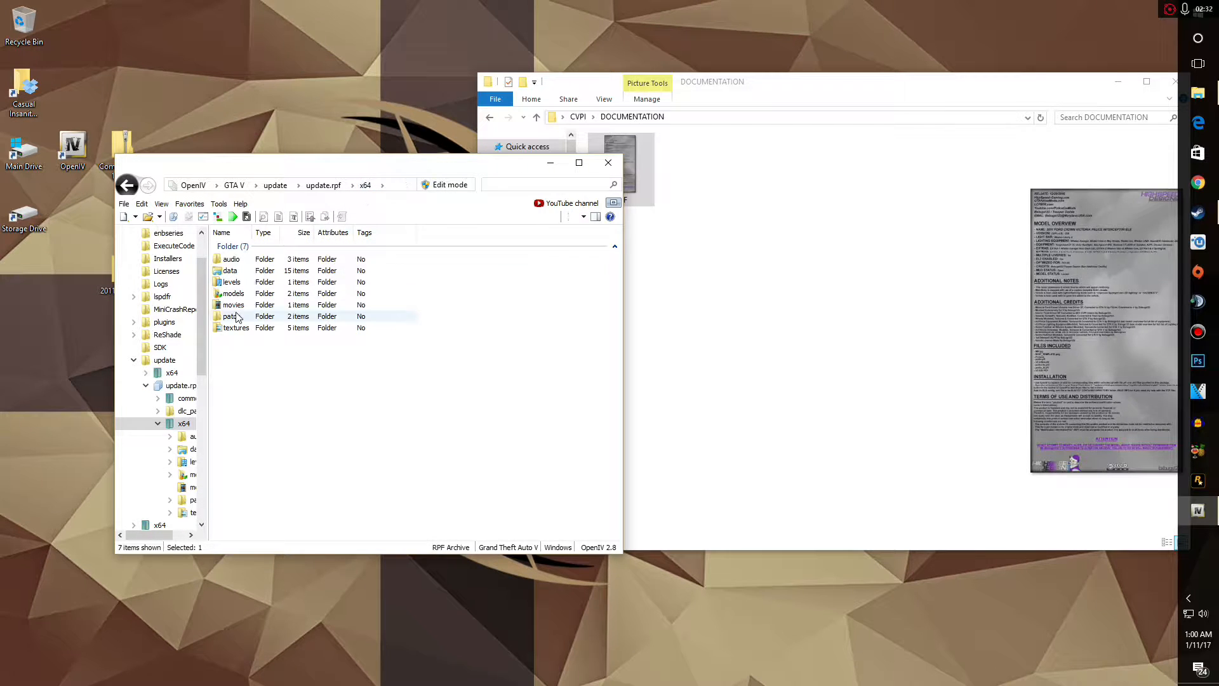
left_click(327, 184)
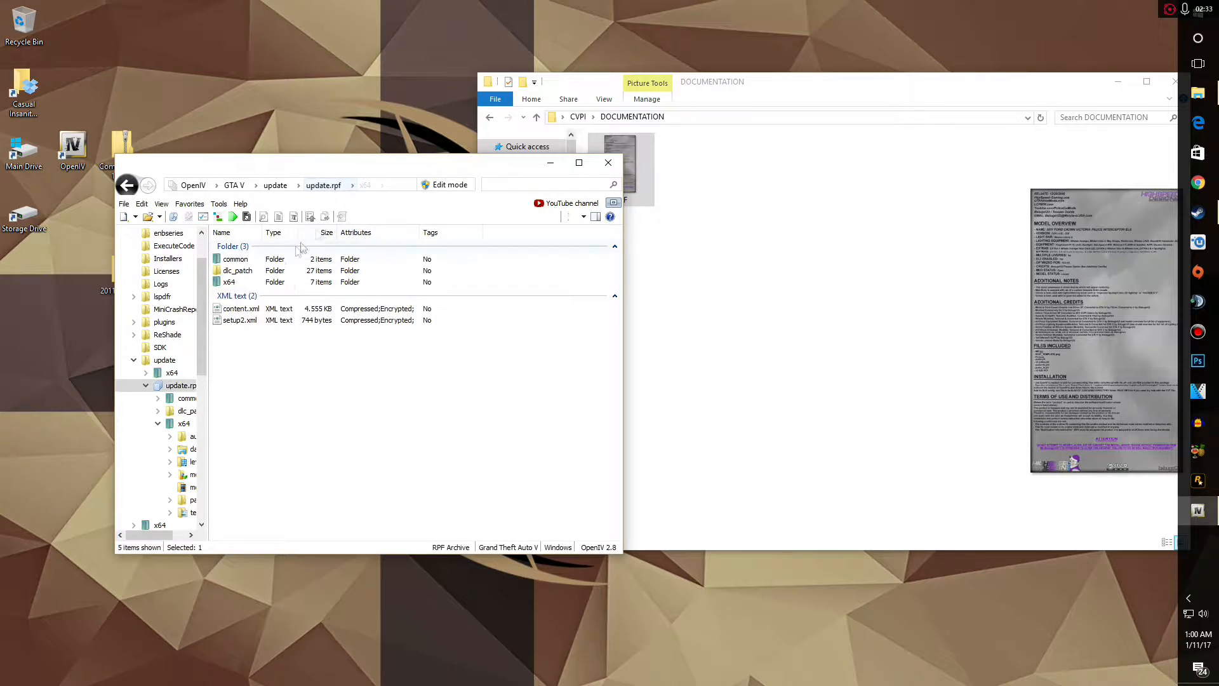
double_click(238, 271)
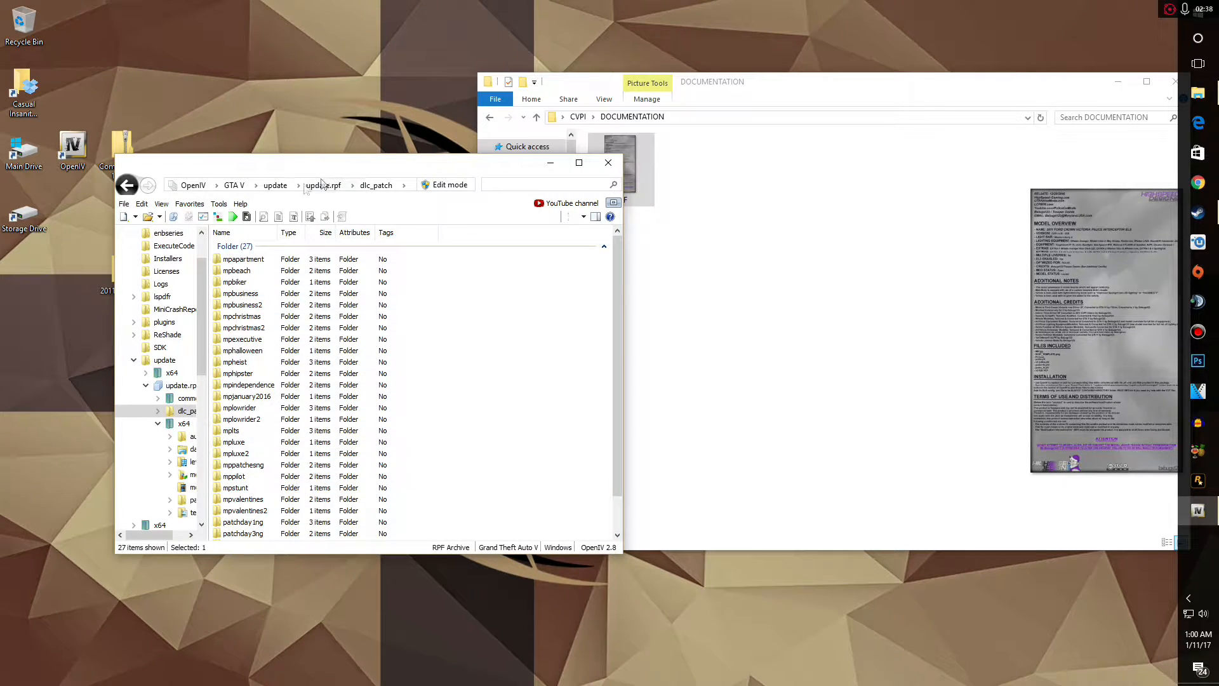
left_click(275, 184)
Open the patchday11ng folder under update\x64\dlcpacks
left_click(245, 261)
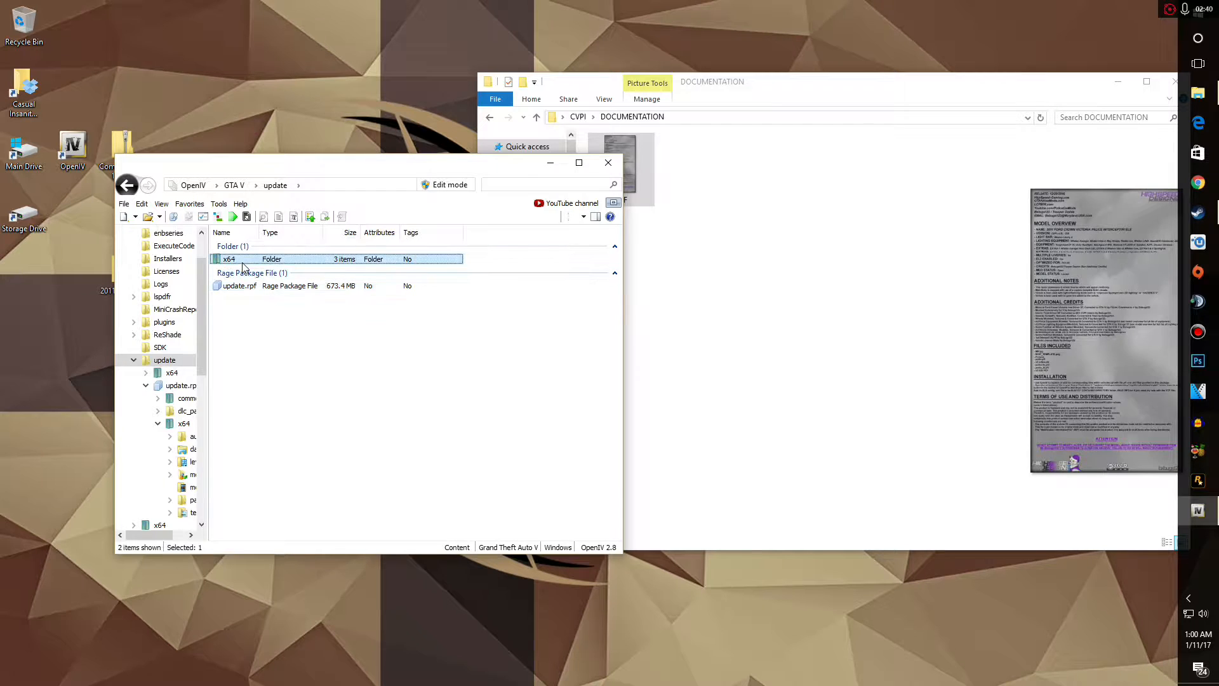
double_click(254, 261)
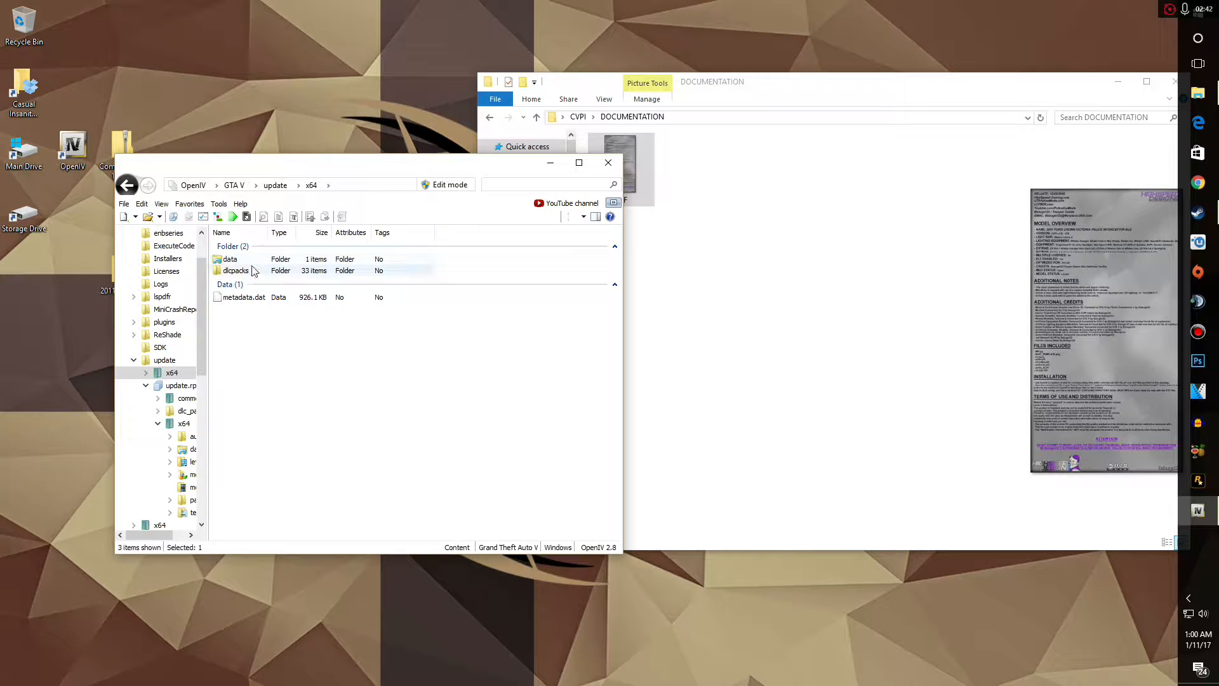
double_click(254, 271)
scroll(252, 271, "down", 3)
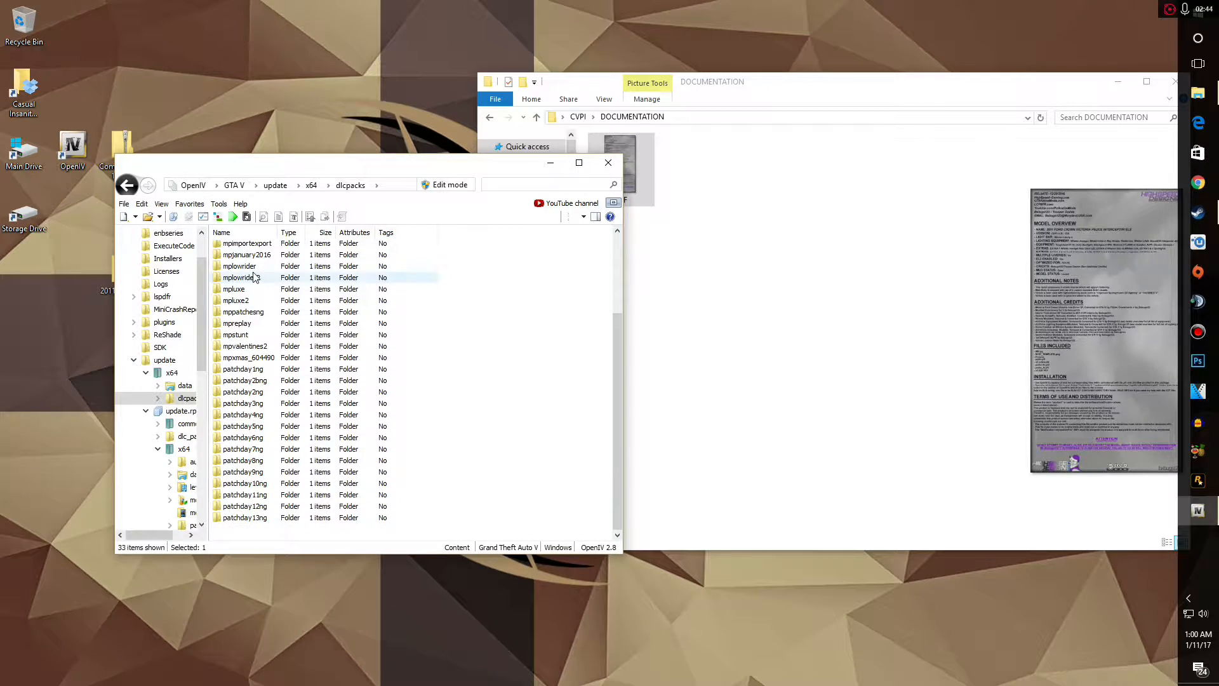
double_click(263, 497)
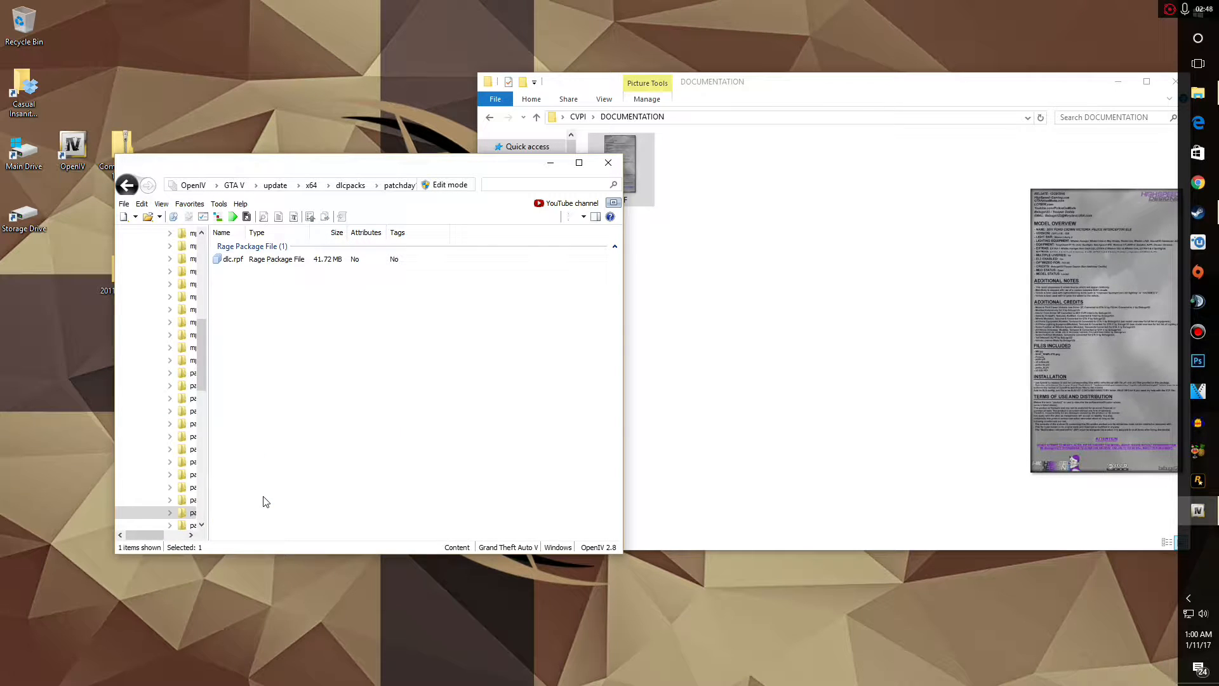
Open vehicles.rpf inside the x64 folder of patchday11ng's dlc.rpf and select police2_hi.yft
double_click(254, 260)
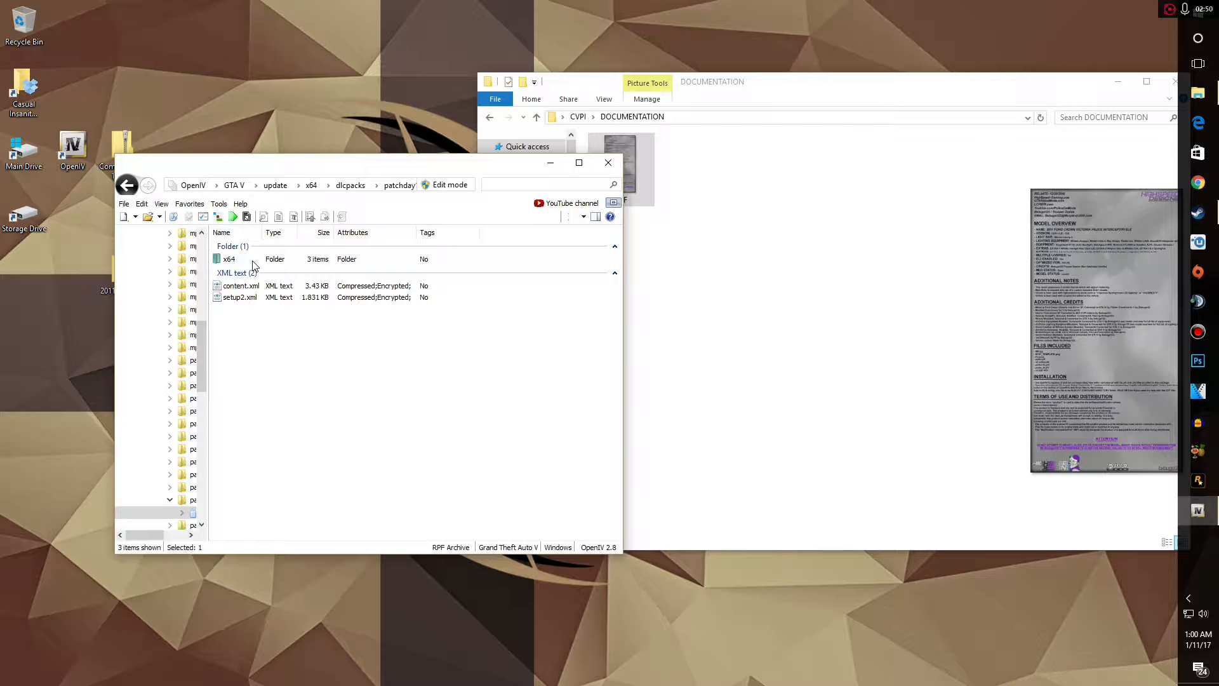
double_click(253, 260)
double_click(248, 271)
double_click(248, 260)
left_click(235, 260)
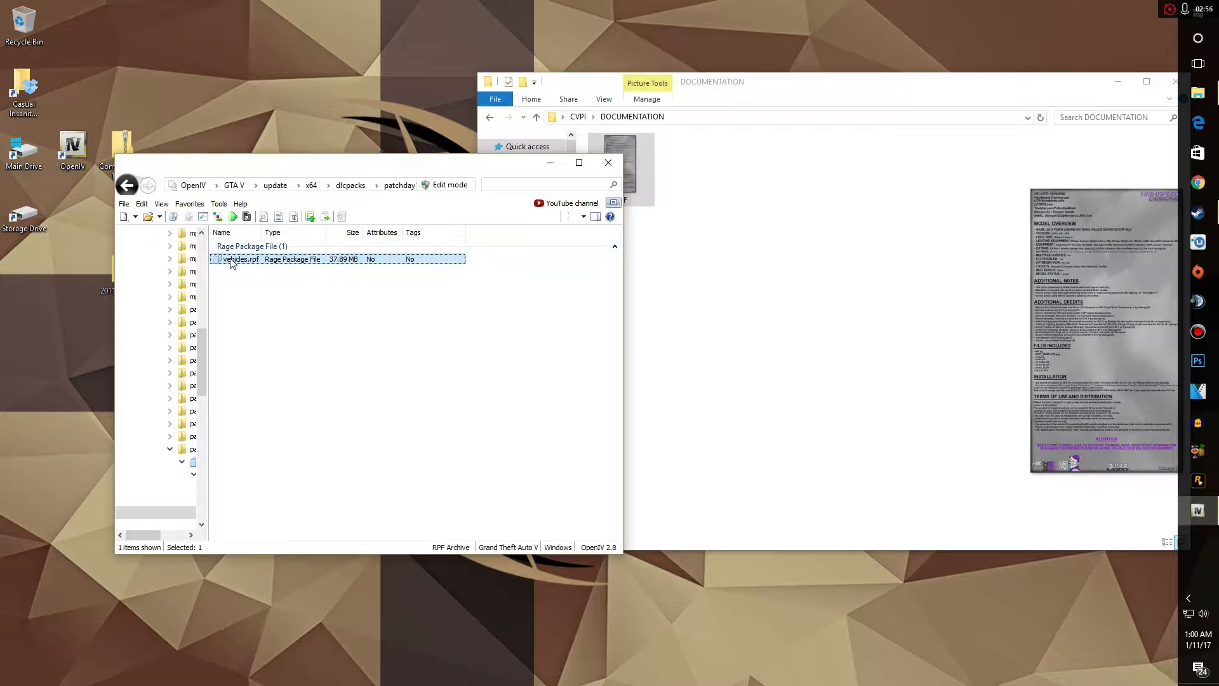
double_click(292, 261)
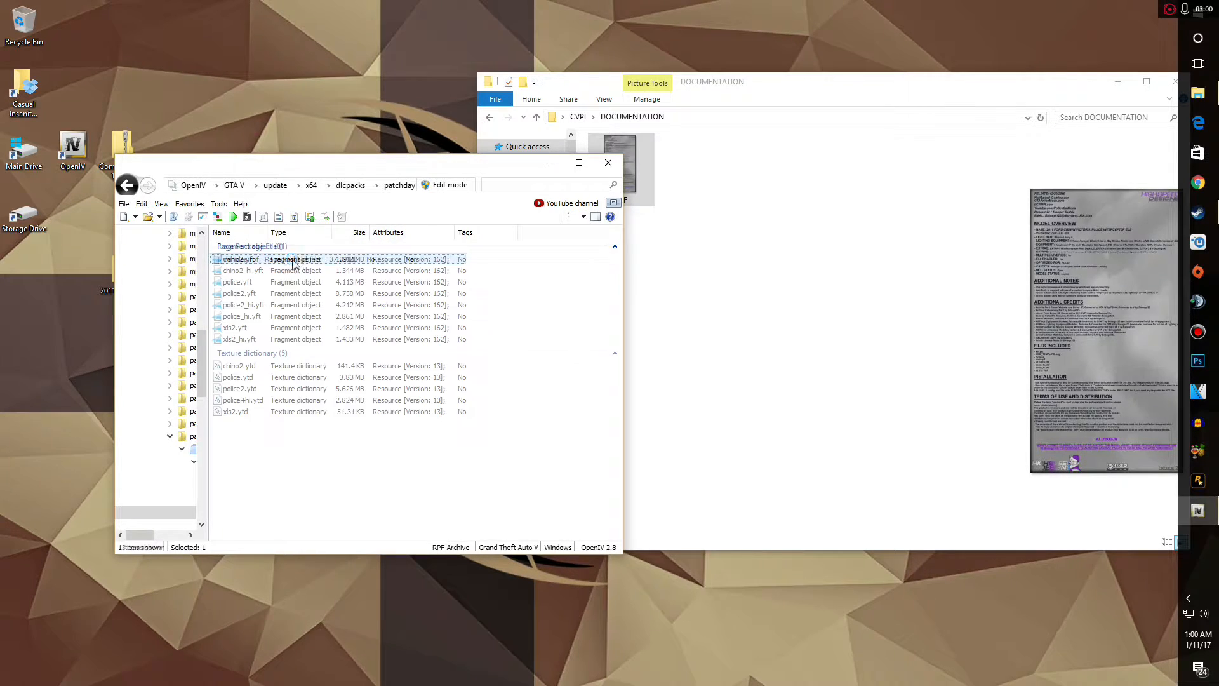
left_click(270, 304)
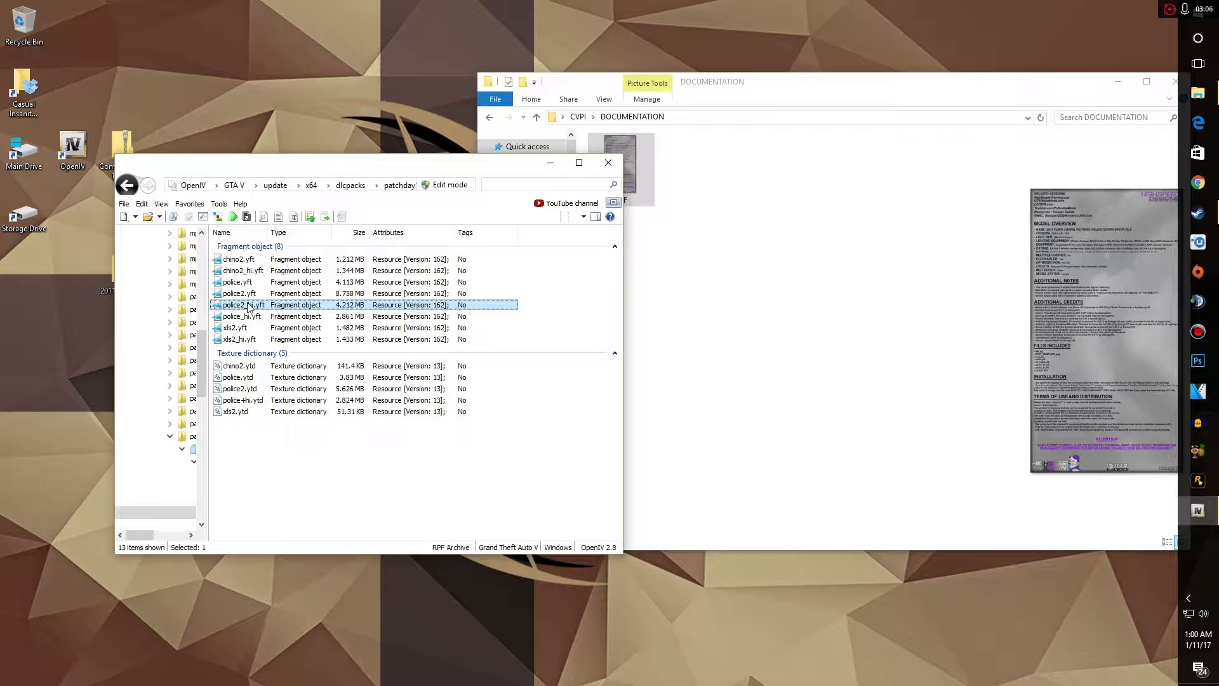
Return the Explorer window to the CVPI folder, enable edit mode in OpenIV and reposition its window
left_click(755, 103)
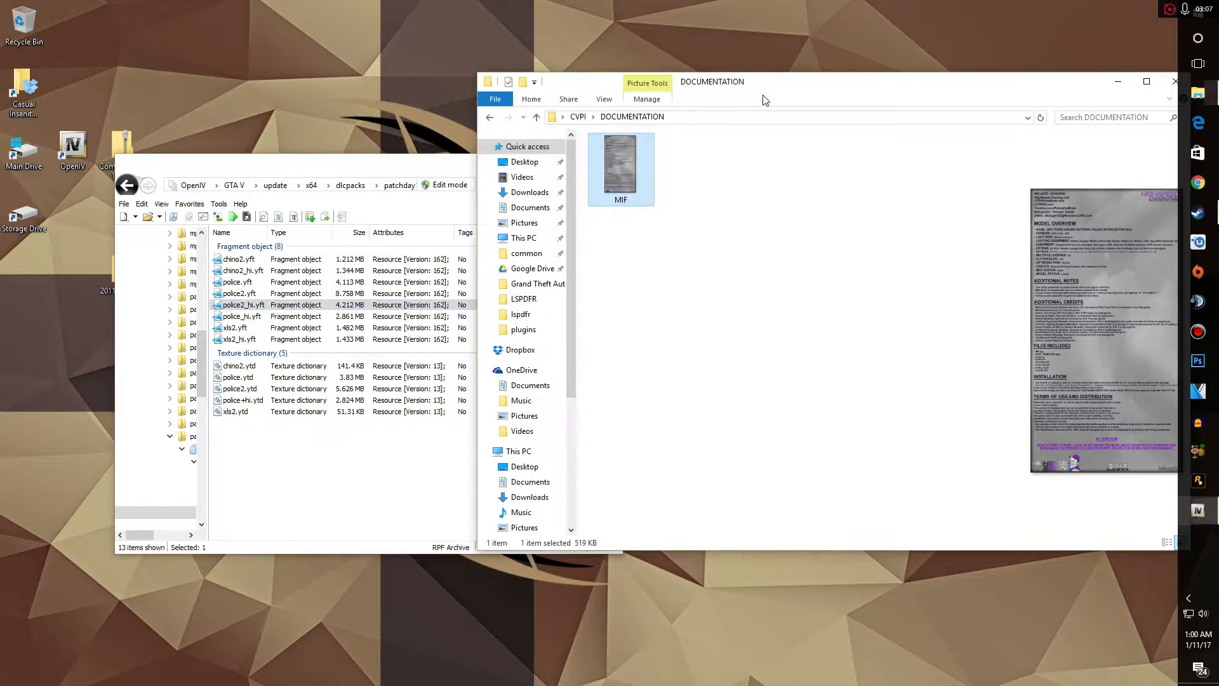
left_click(578, 118)
left_click_drag(420, 172, 292, 186)
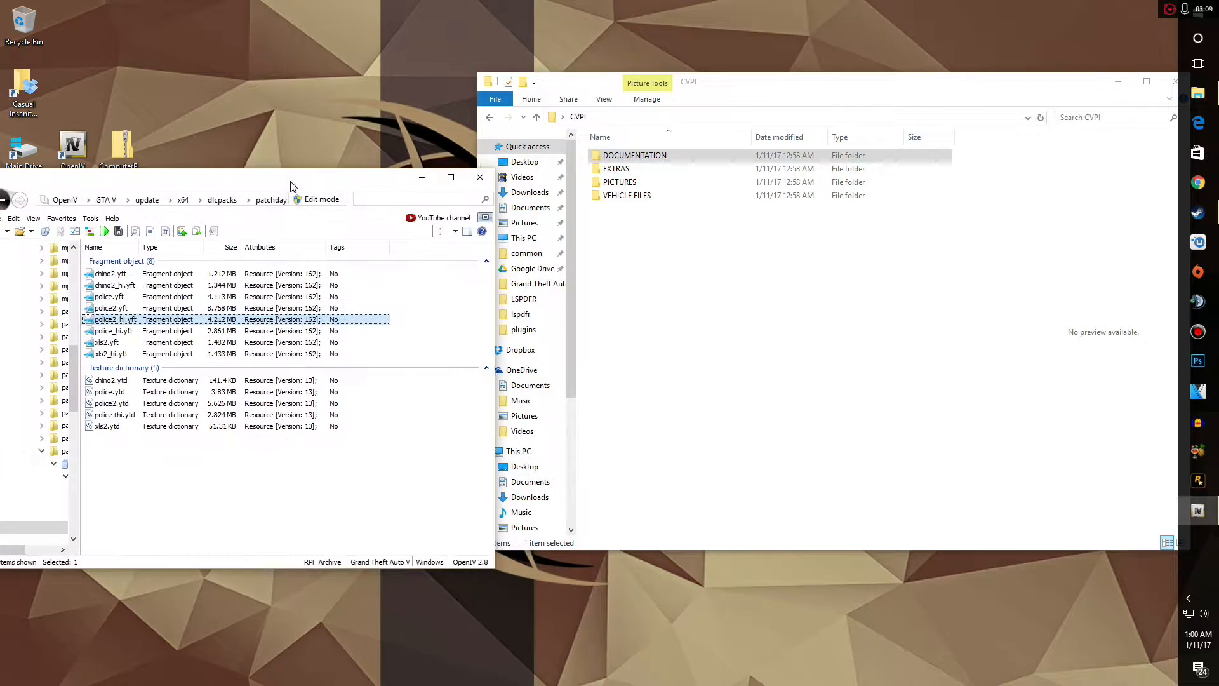
left_click(322, 199)
left_click(622, 394)
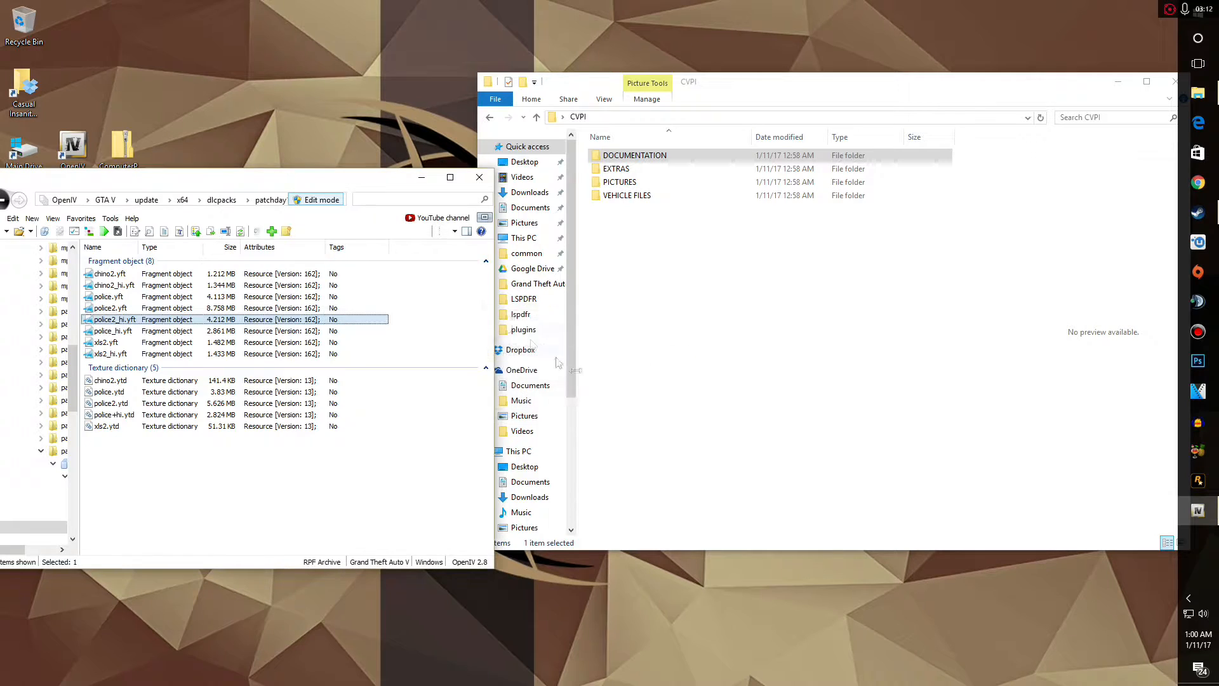
left_click_drag(363, 193, 531, 188)
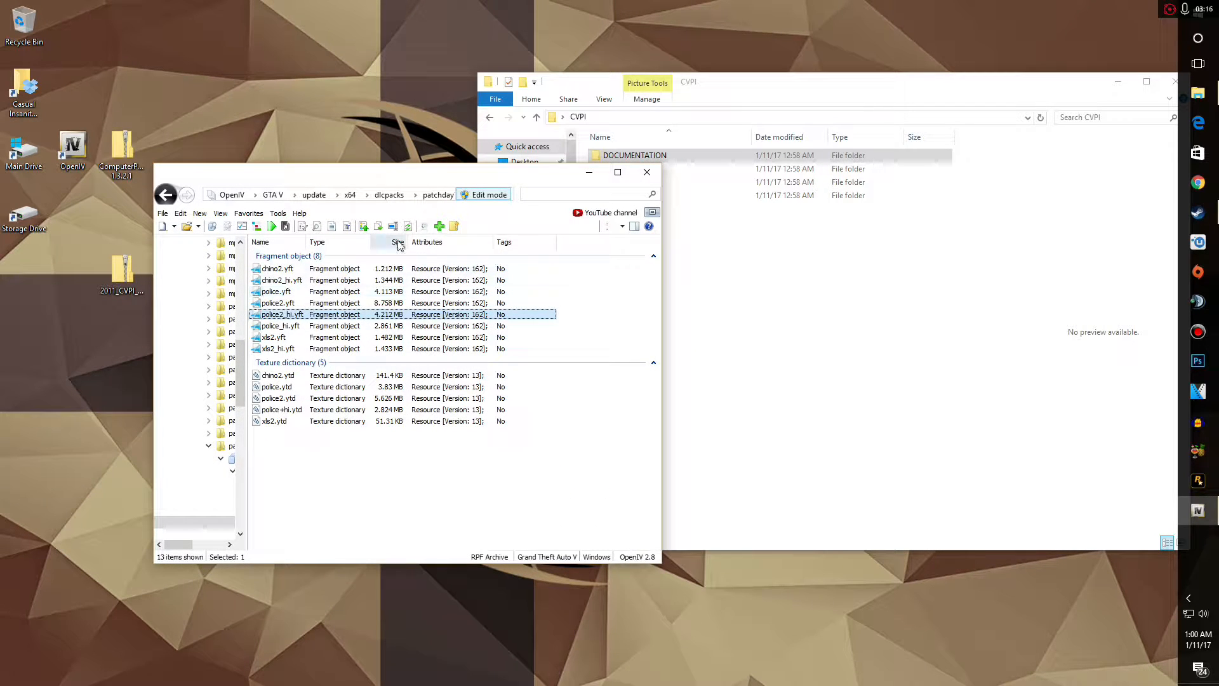
Select police.yft, police.ytd, police_hi.yft and police+hi.ytd from CVPI's VEHICLE FILES for adding to vehicles.rpf, and cancel the import
left_click(439, 227)
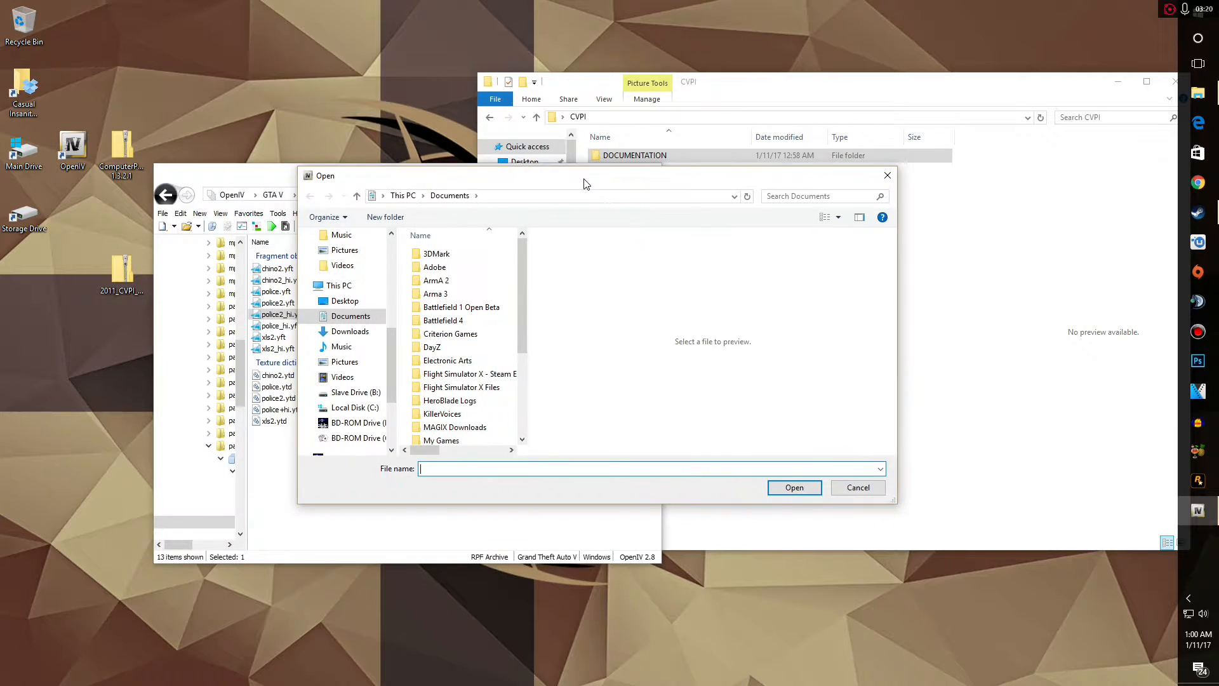
left_click(345, 301)
double_click(459, 269)
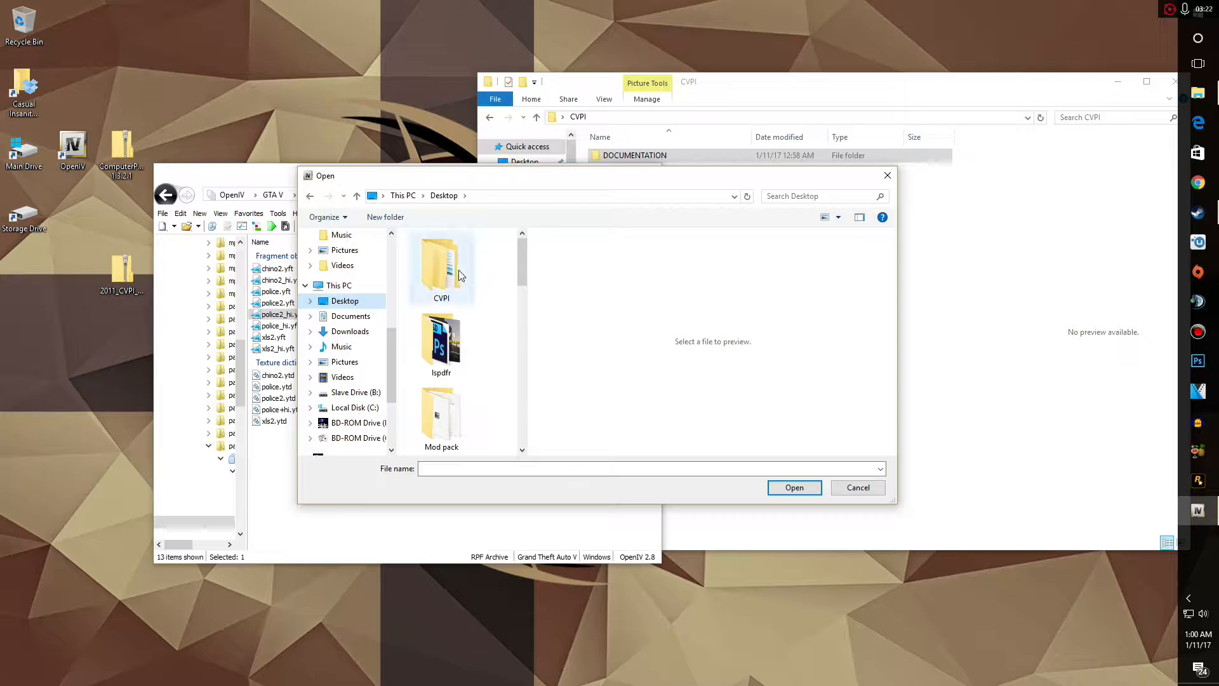
double_click(457, 295)
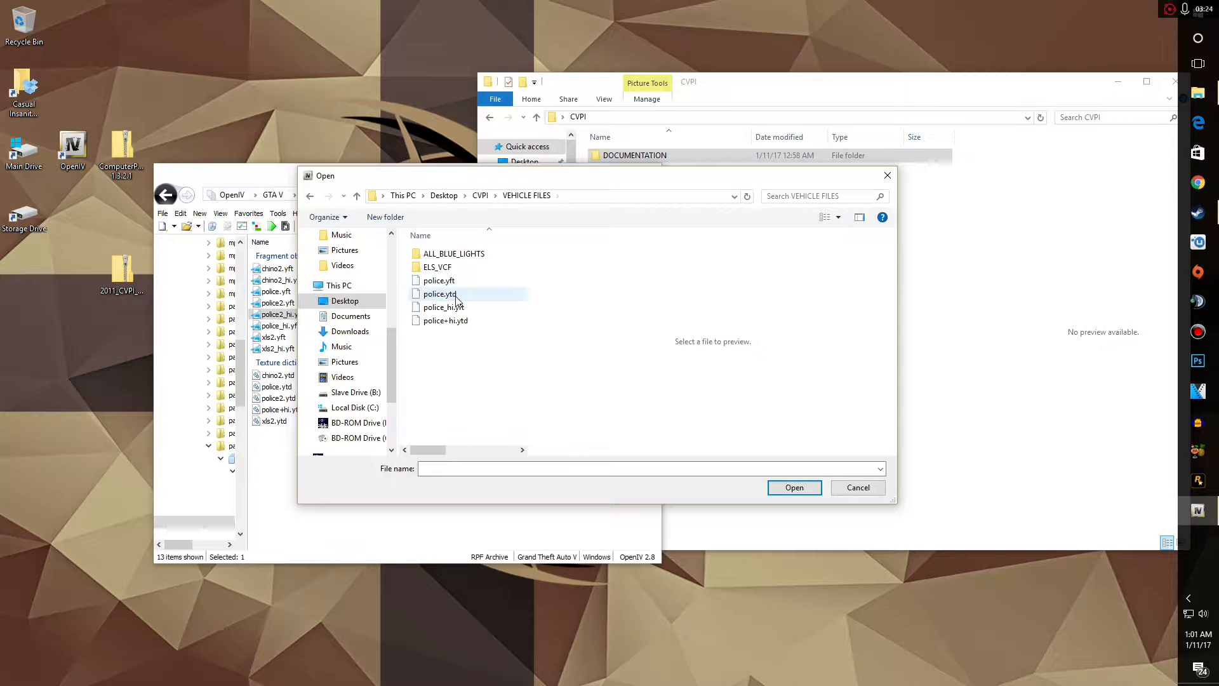
left_click_drag(462, 348, 455, 296)
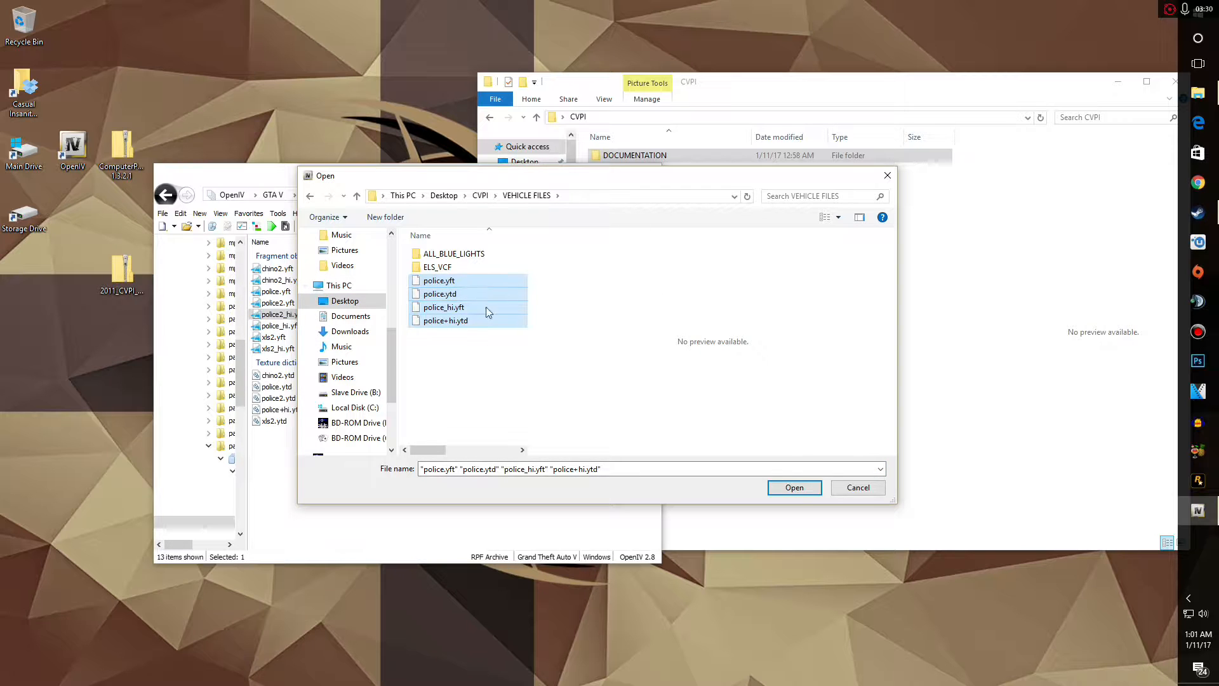
left_click(860, 491)
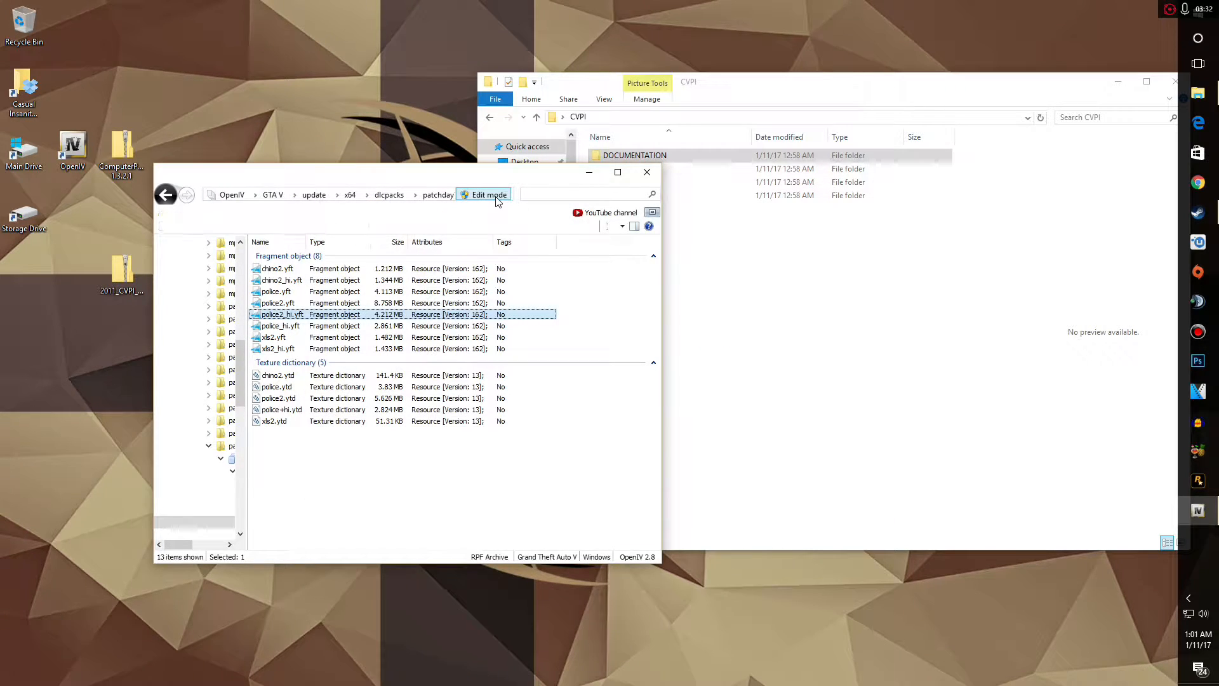
Close OpenIV and open the ELS_VCF folder inside CVPI's VEHICLE FILES in Explorer, moving its window aside
left_click(647, 172)
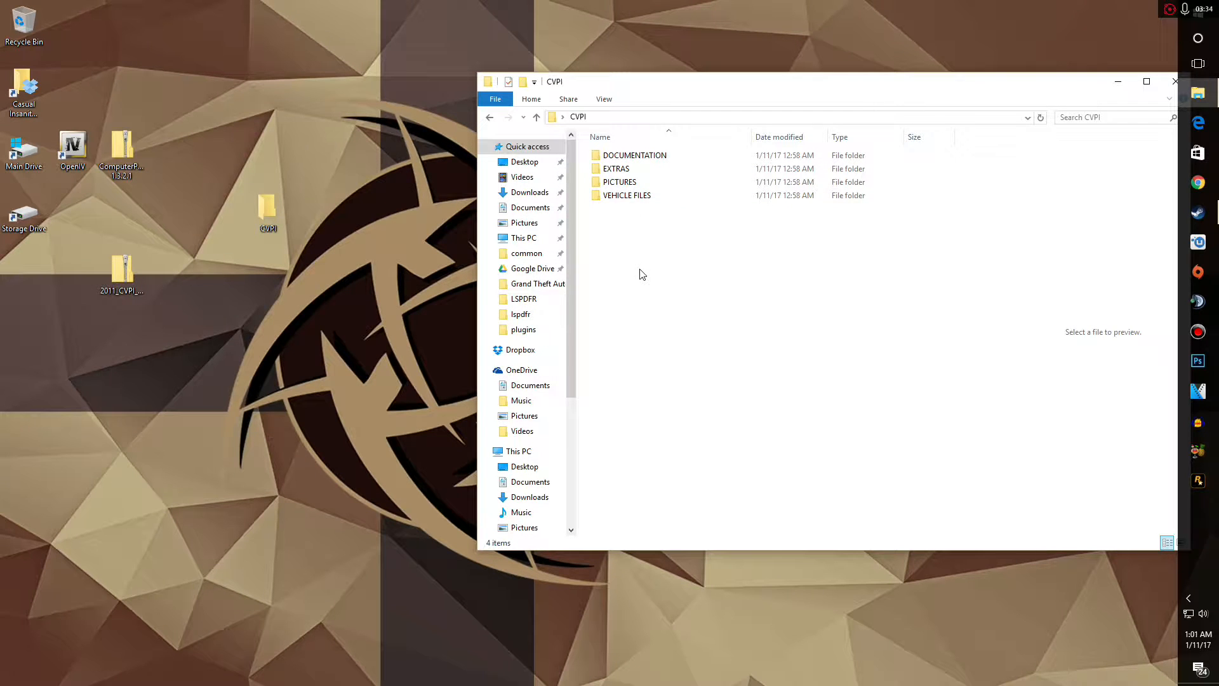
left_click_drag(700, 89, 632, 99)
left_click(533, 205)
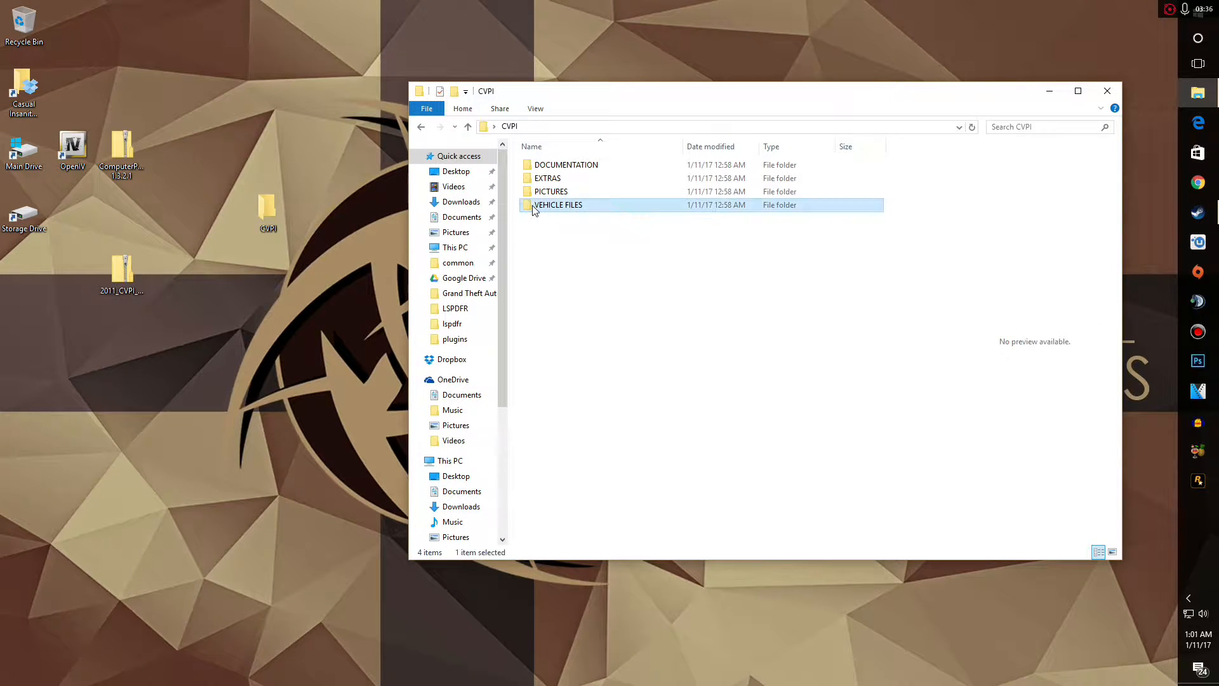
double_click(534, 206)
left_click(574, 178)
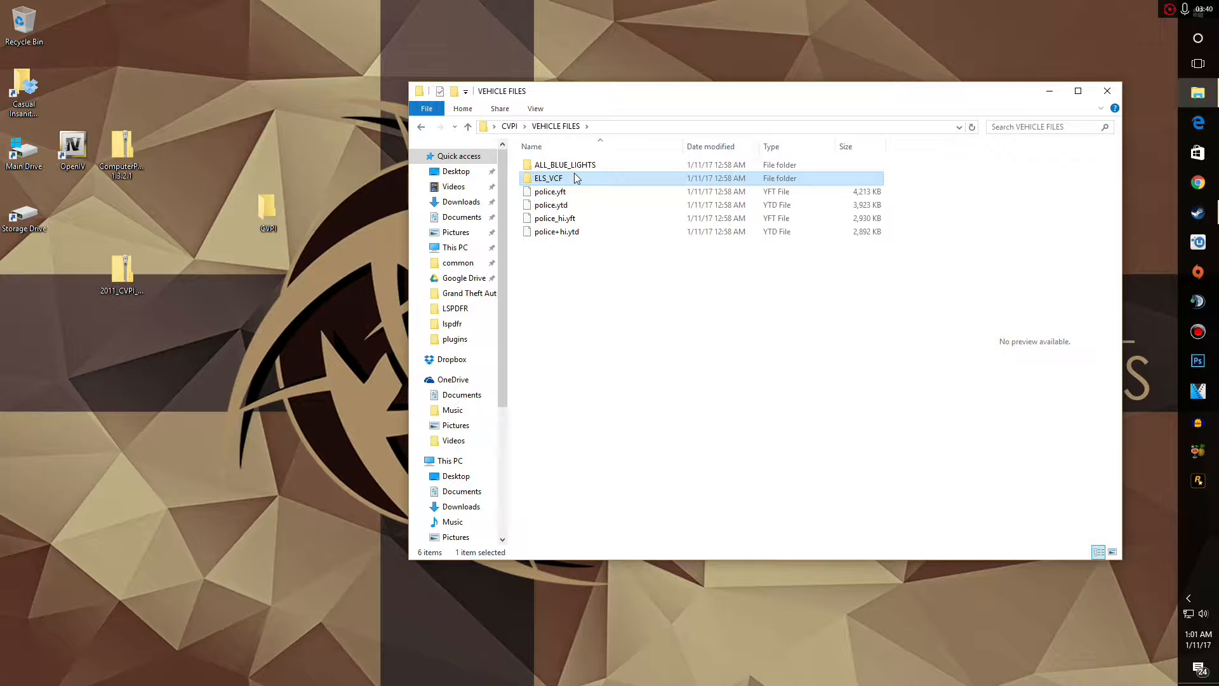
double_click(575, 178)
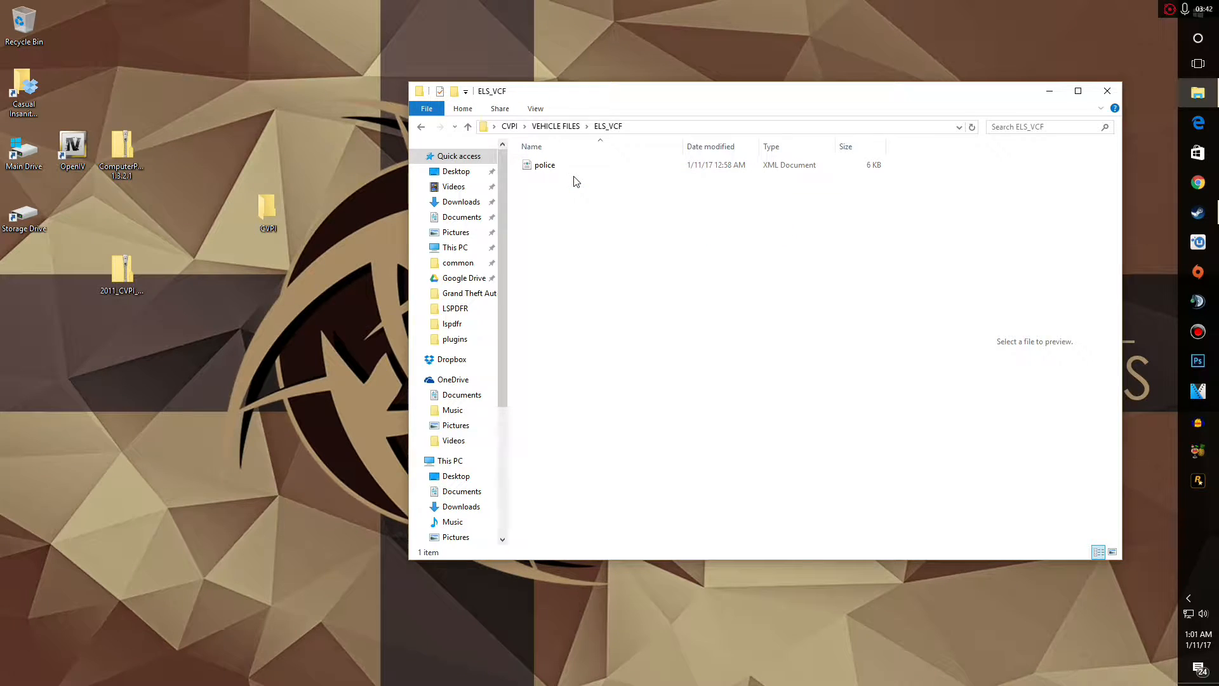
left_click_drag(621, 98, 687, 82)
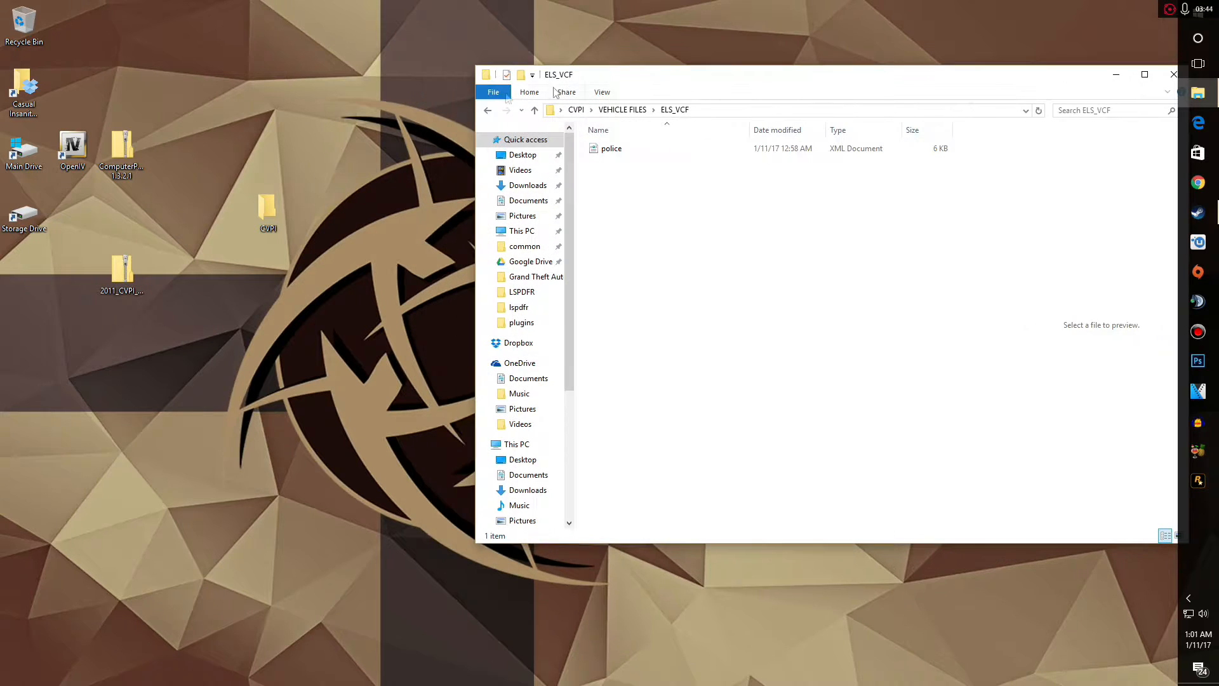
right_click(1183, 89)
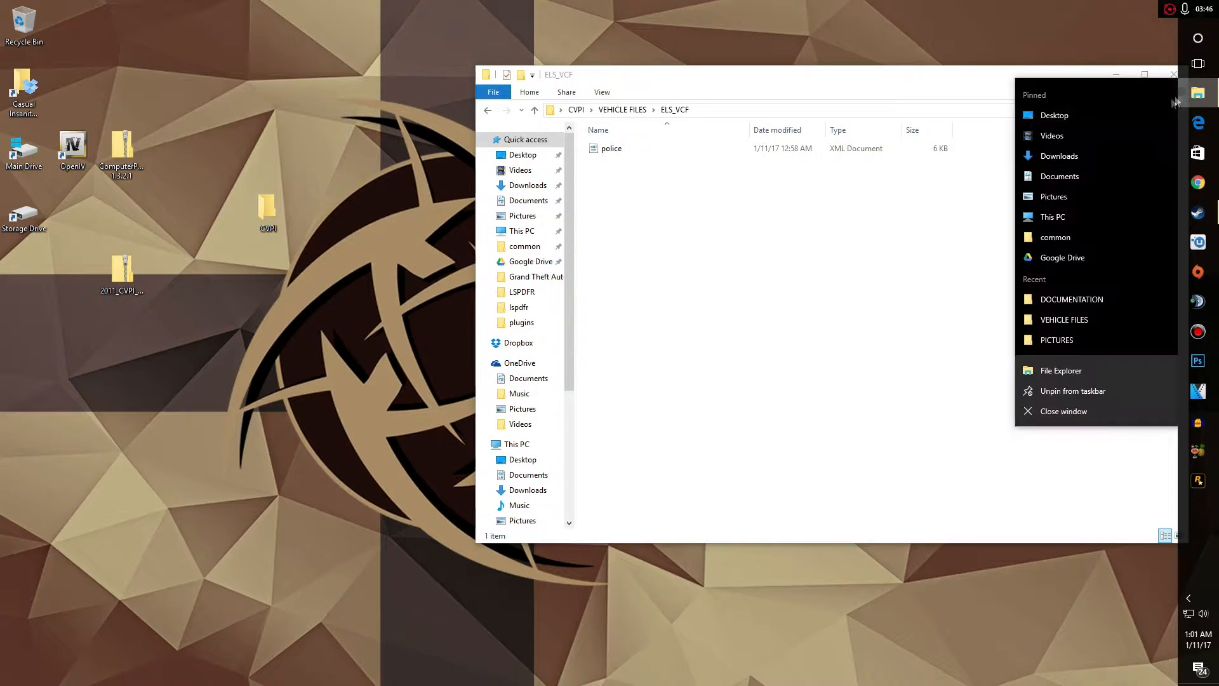
left_click(1073, 359)
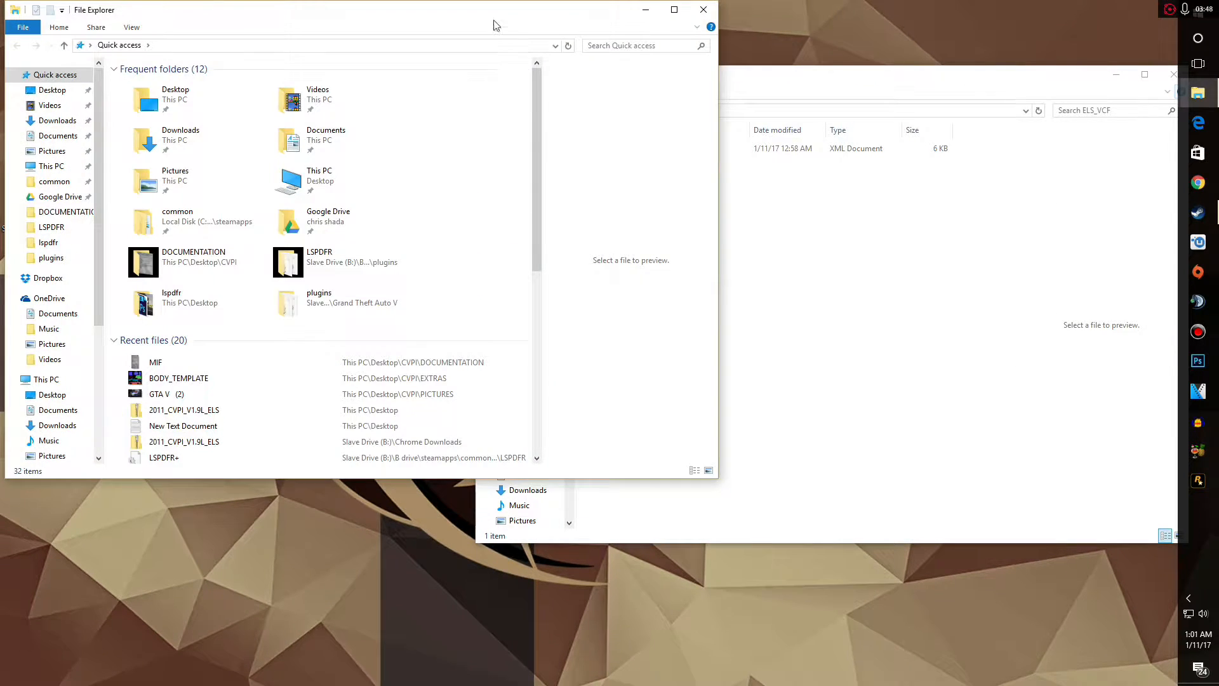
left_click_drag(427, 4, 653, 183)
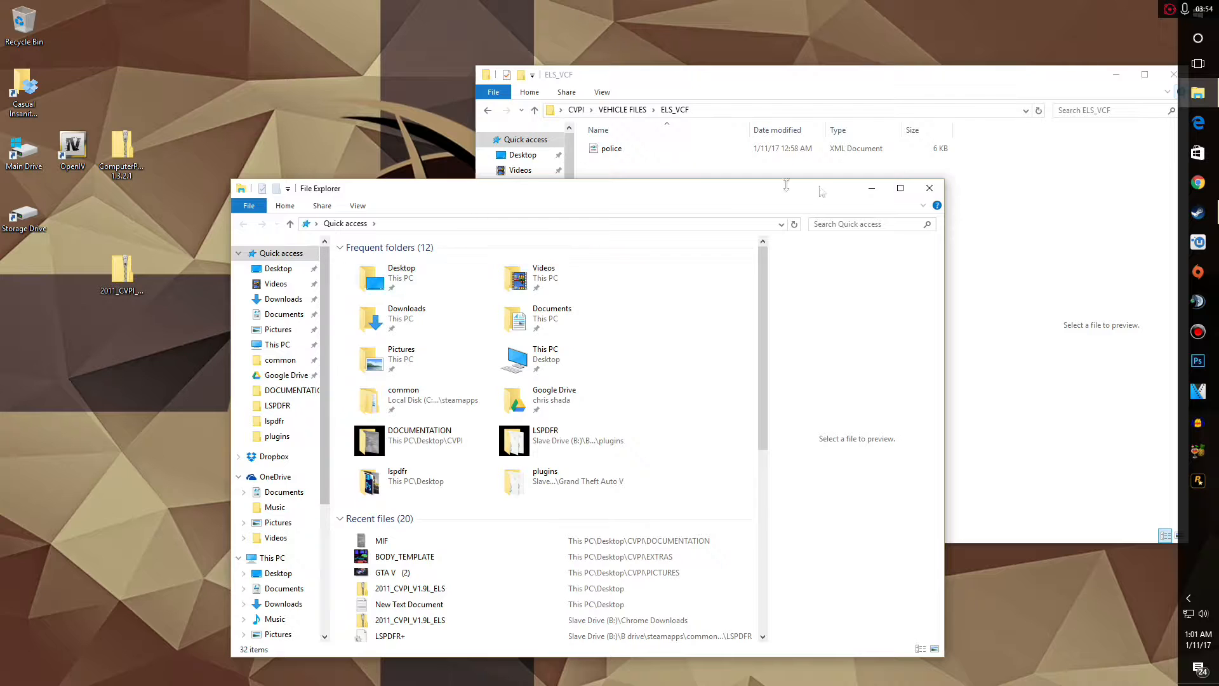
left_click(930, 187)
Open the Grand Theft Auto V folder under B drive\steamapps\common on the storage drive in a second Explorer window
double_click(24, 216)
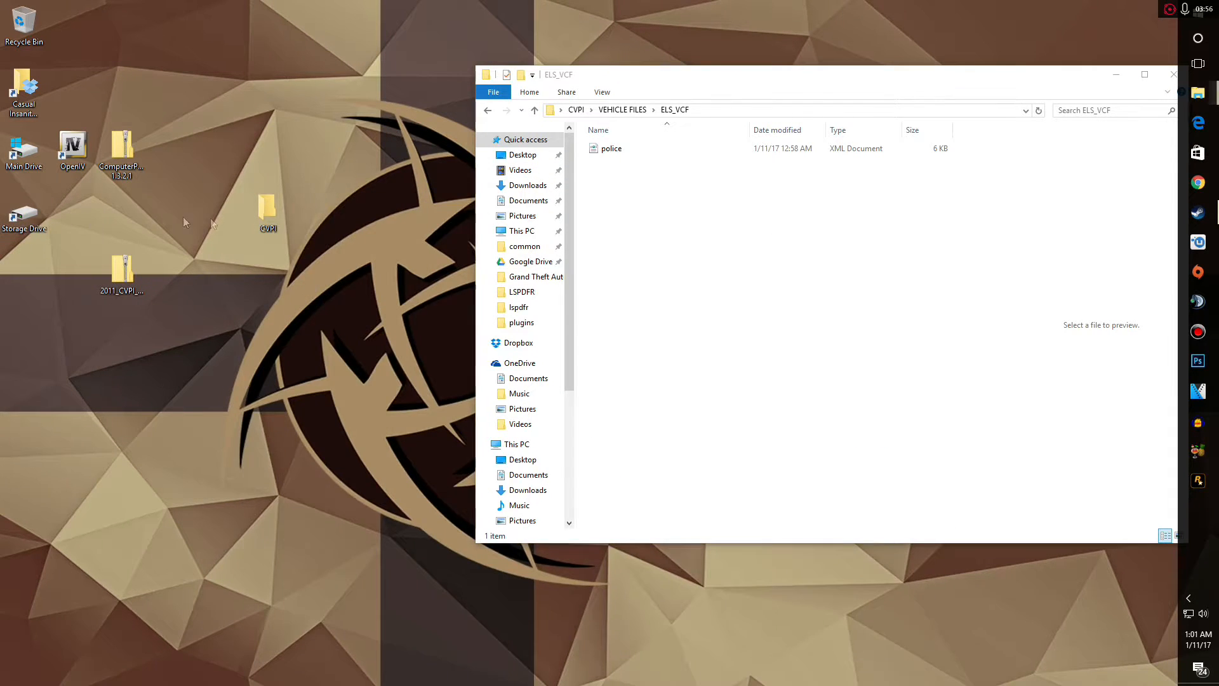
left_click(384, 262)
double_click(390, 277)
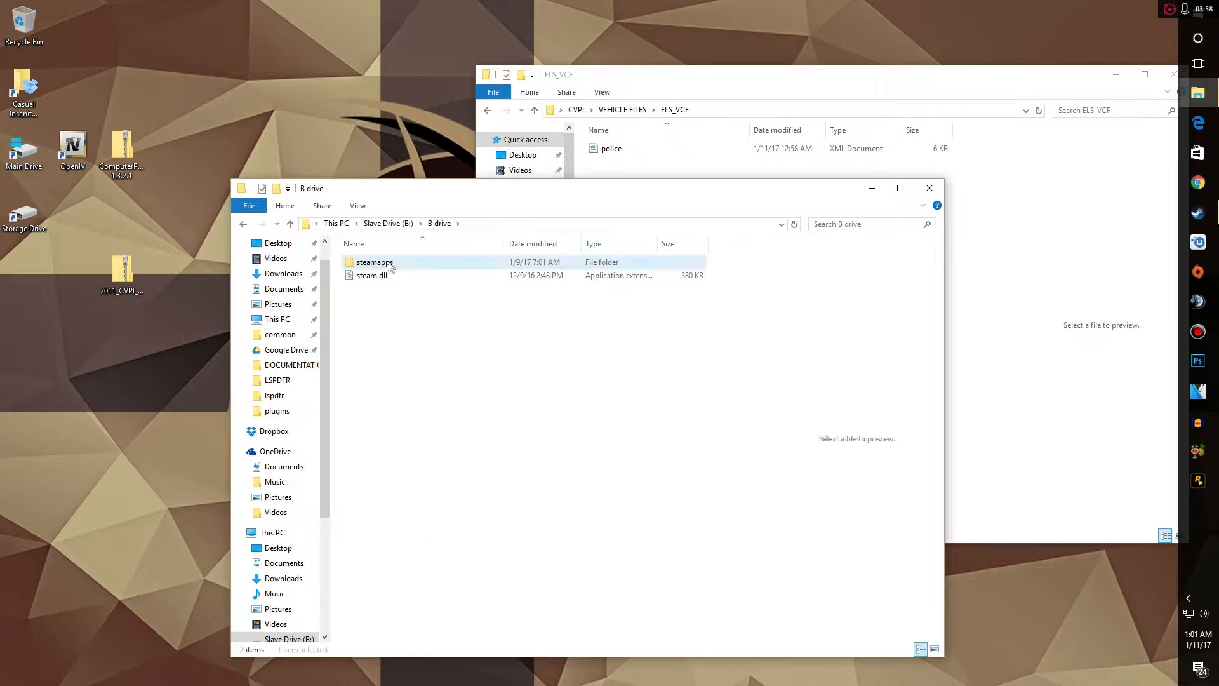
double_click(389, 275)
double_click(387, 261)
scroll(436, 424, "down", 5)
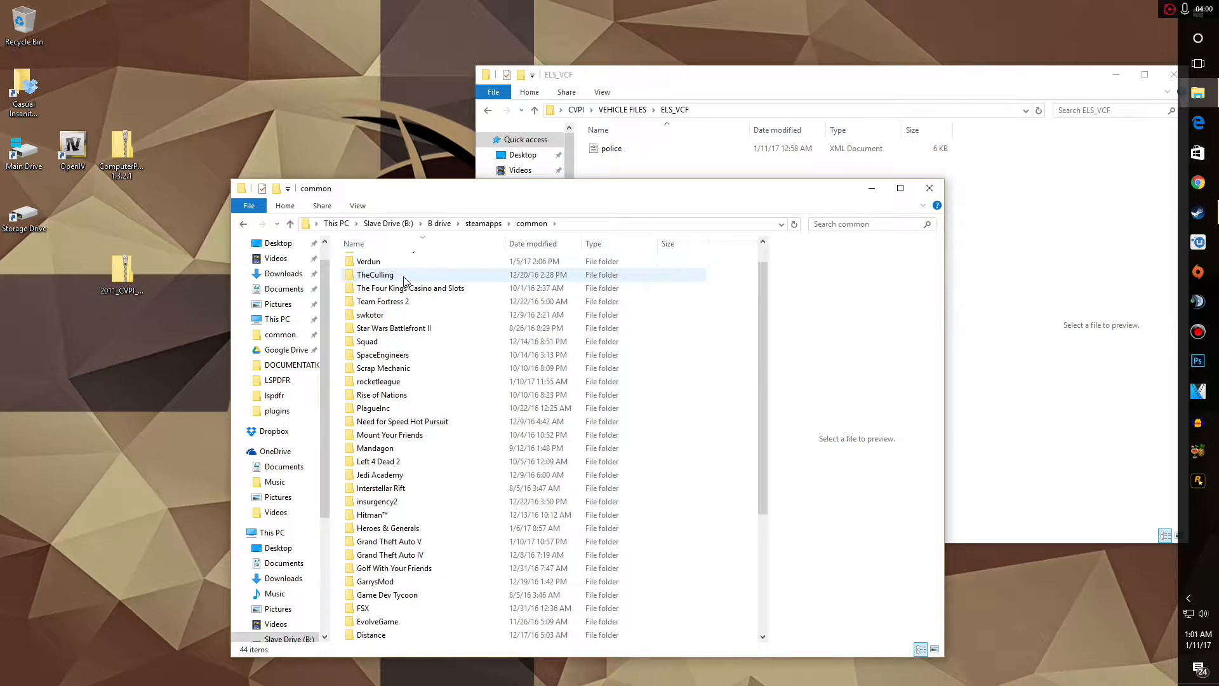
double_click(437, 422)
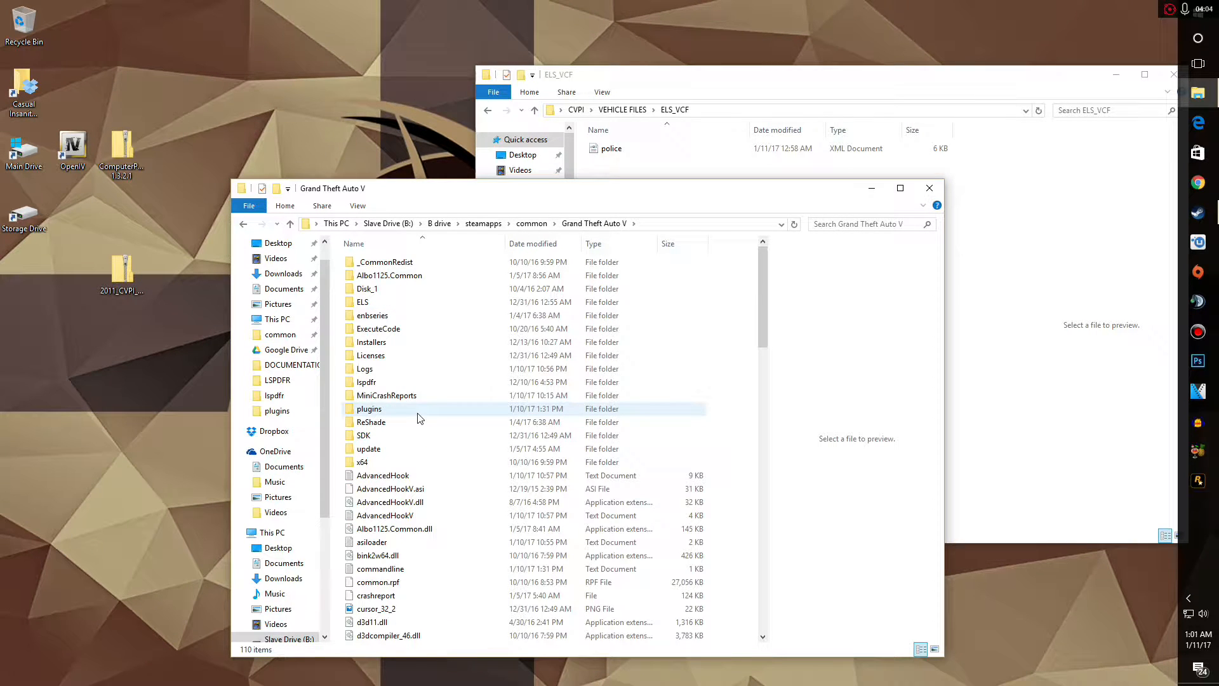
Open the game's ELS\pack_default folder and compare its contents with the police file in ELS_VCF
double_click(390, 304)
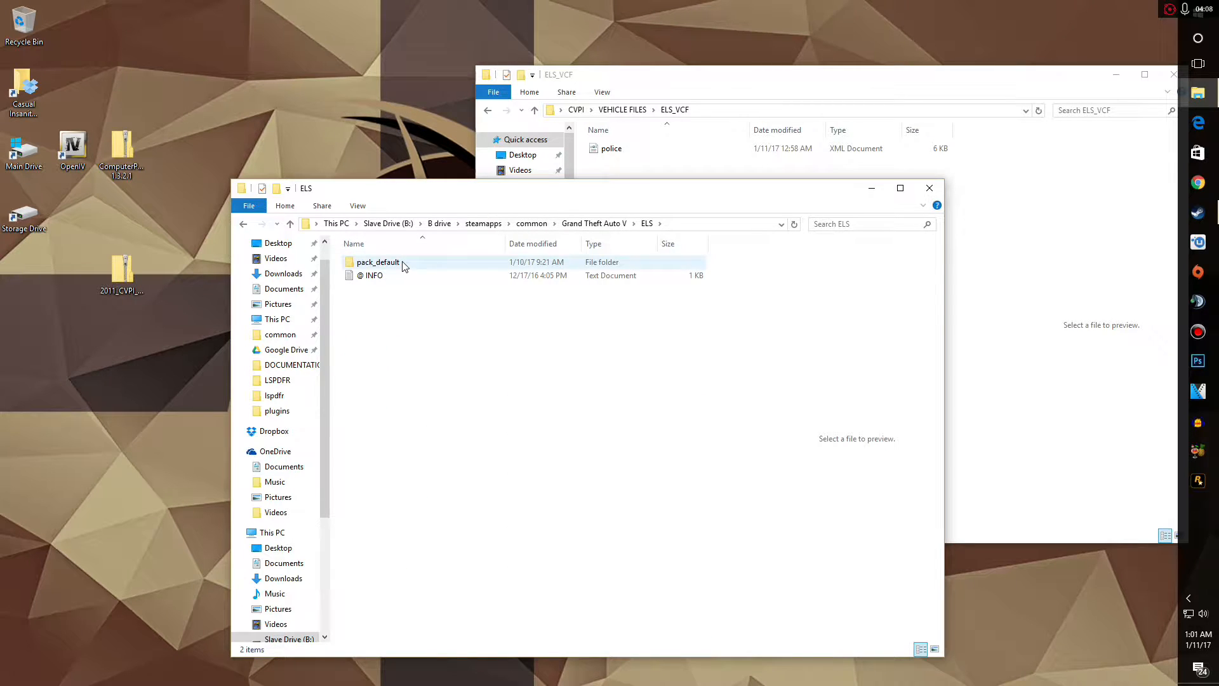
double_click(378, 265)
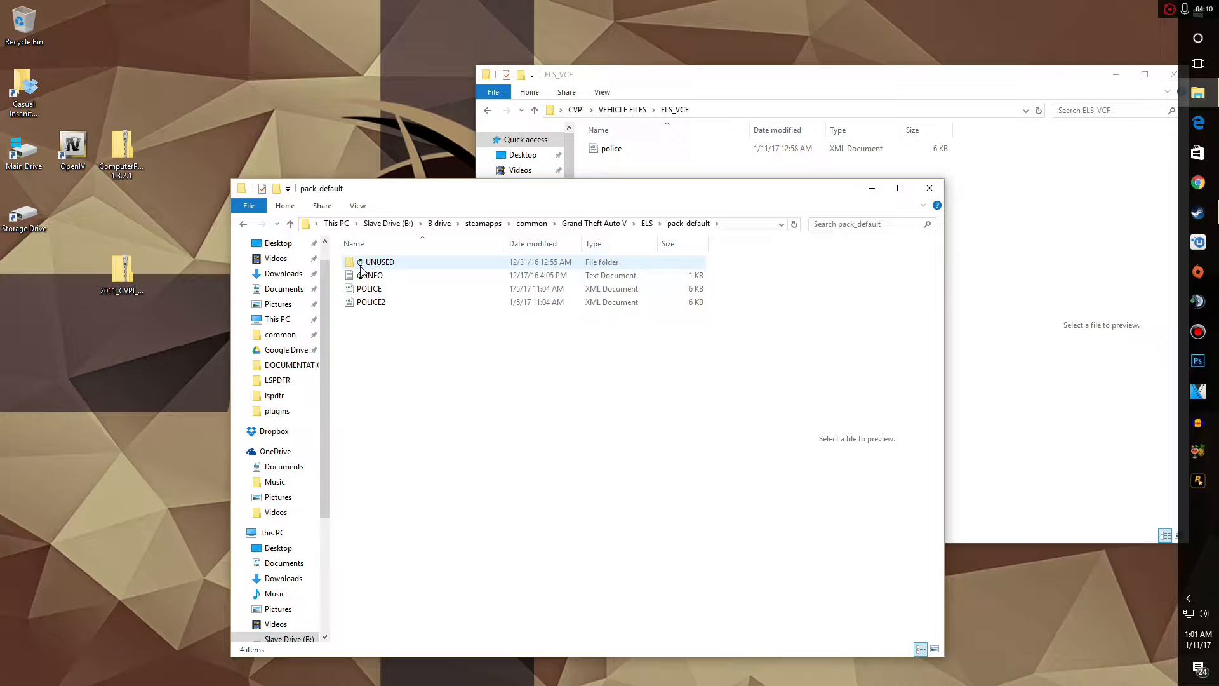
left_click(727, 170)
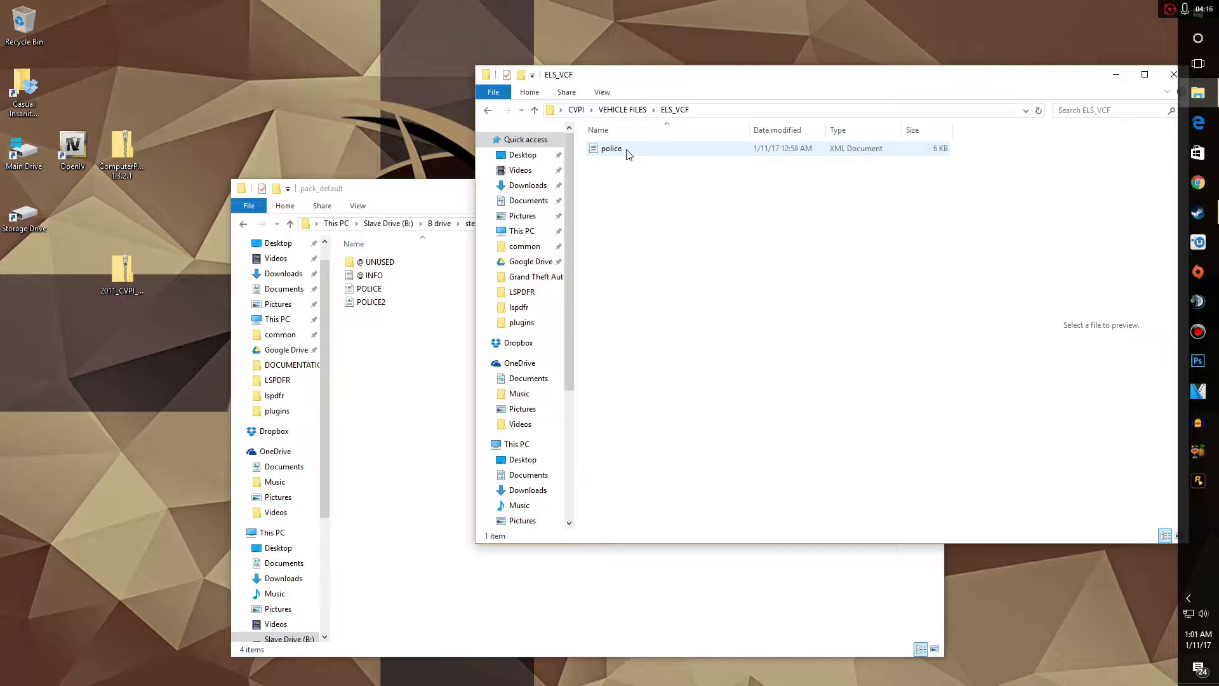
left_click(401, 394)
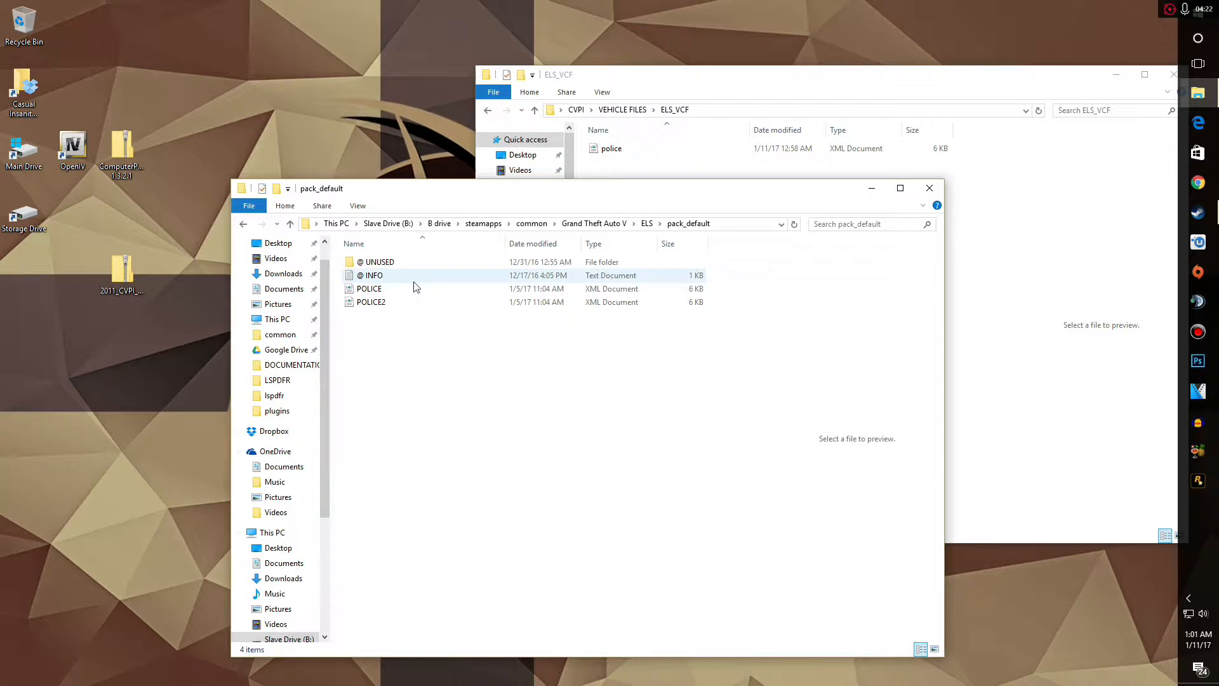
Open the POLICE XML document in pack_default and review its ELS vehicle configuration settings
left_click(374, 290)
scroll(492, 248, "down", 1)
scroll(493, 249, "up", 1)
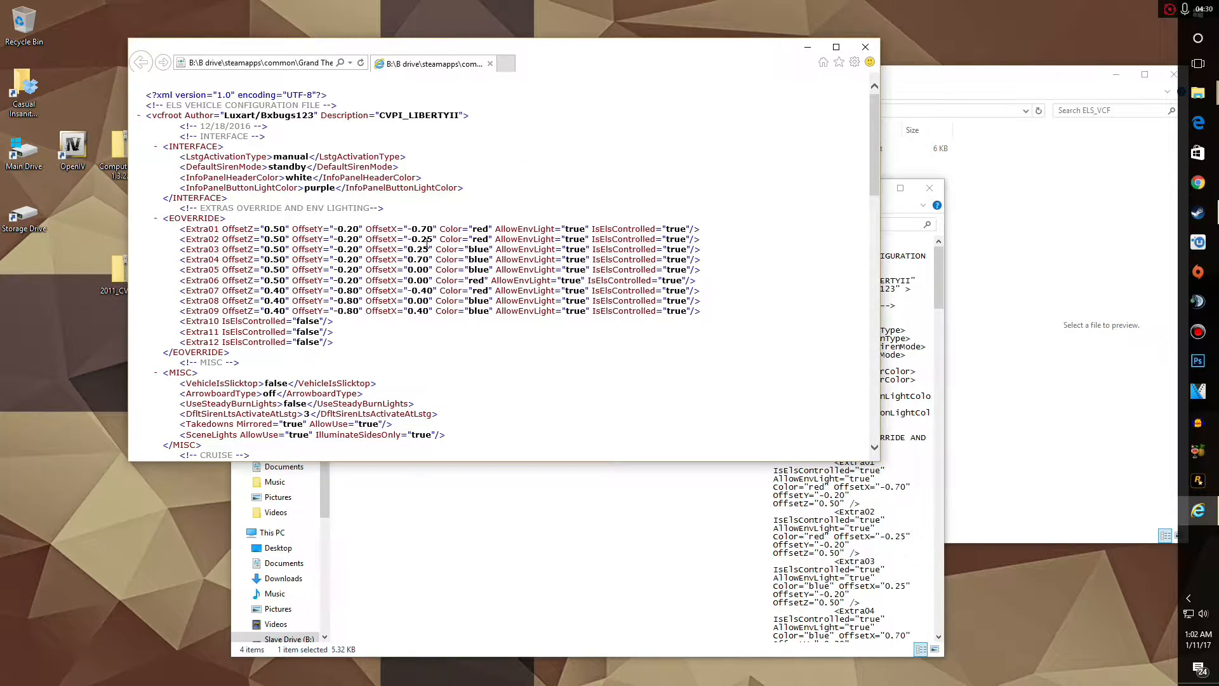
scroll(288, 237, "down", 4)
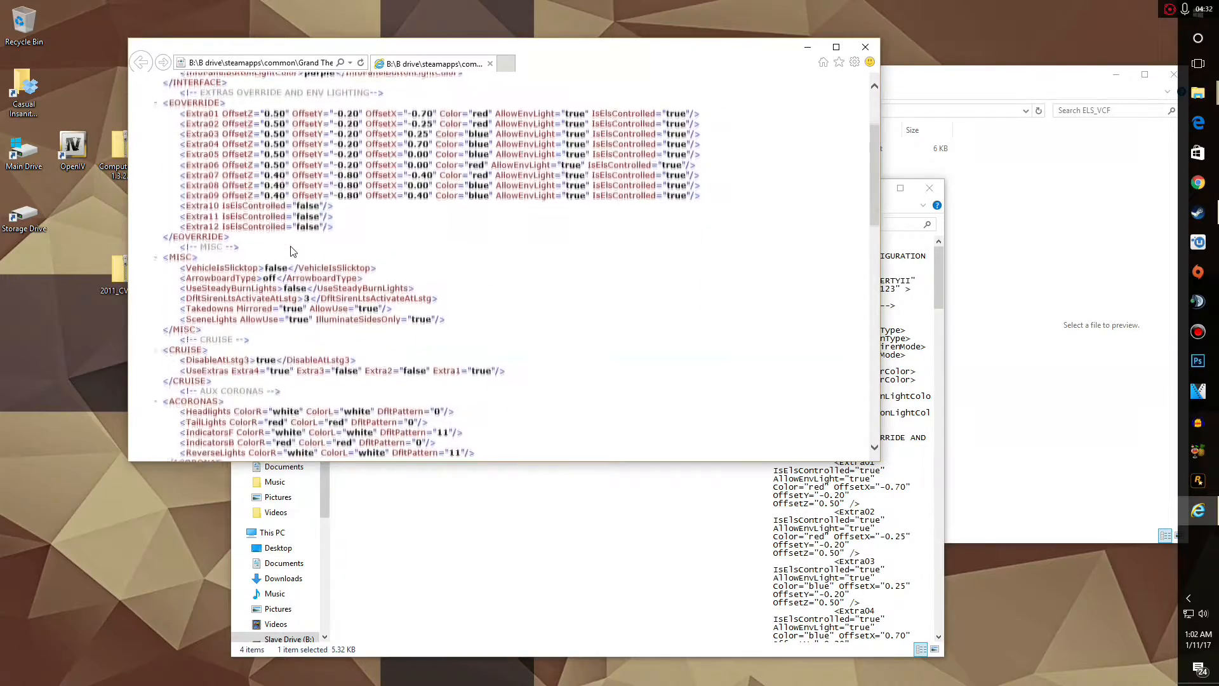
Examine the extras, siren sound and lighting pattern sections of the POLICE XML document, and close the viewer
scroll(292, 251, "down", 18)
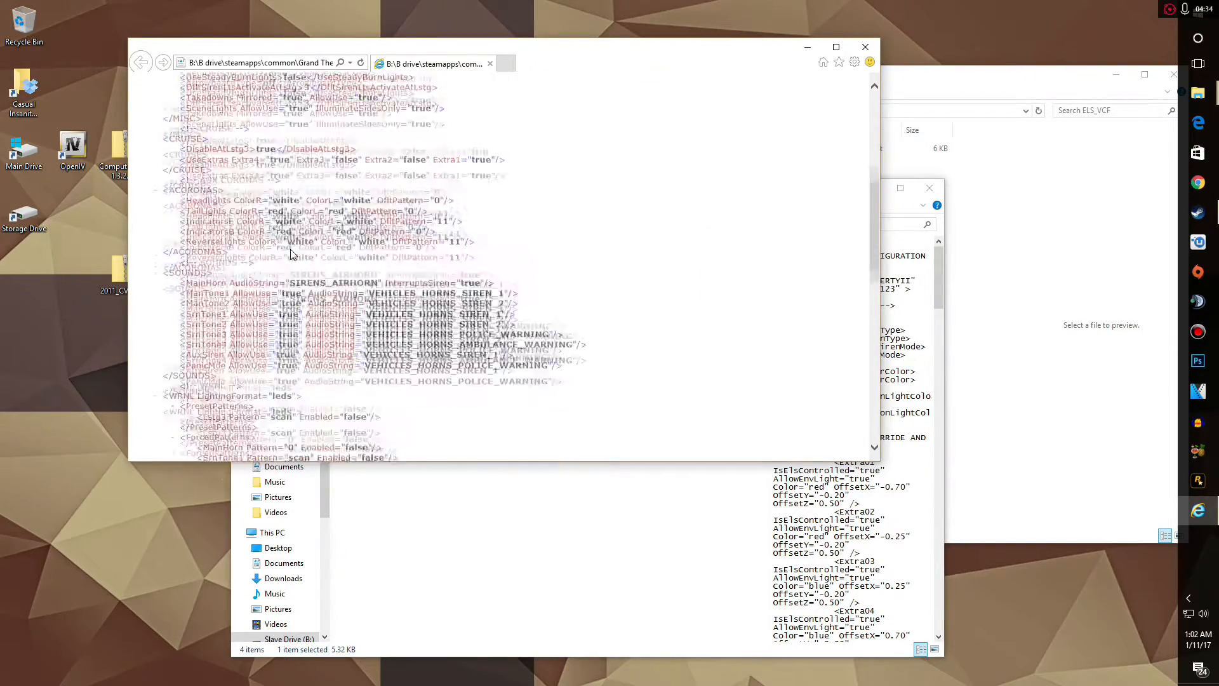
scroll(291, 253, "down", 8)
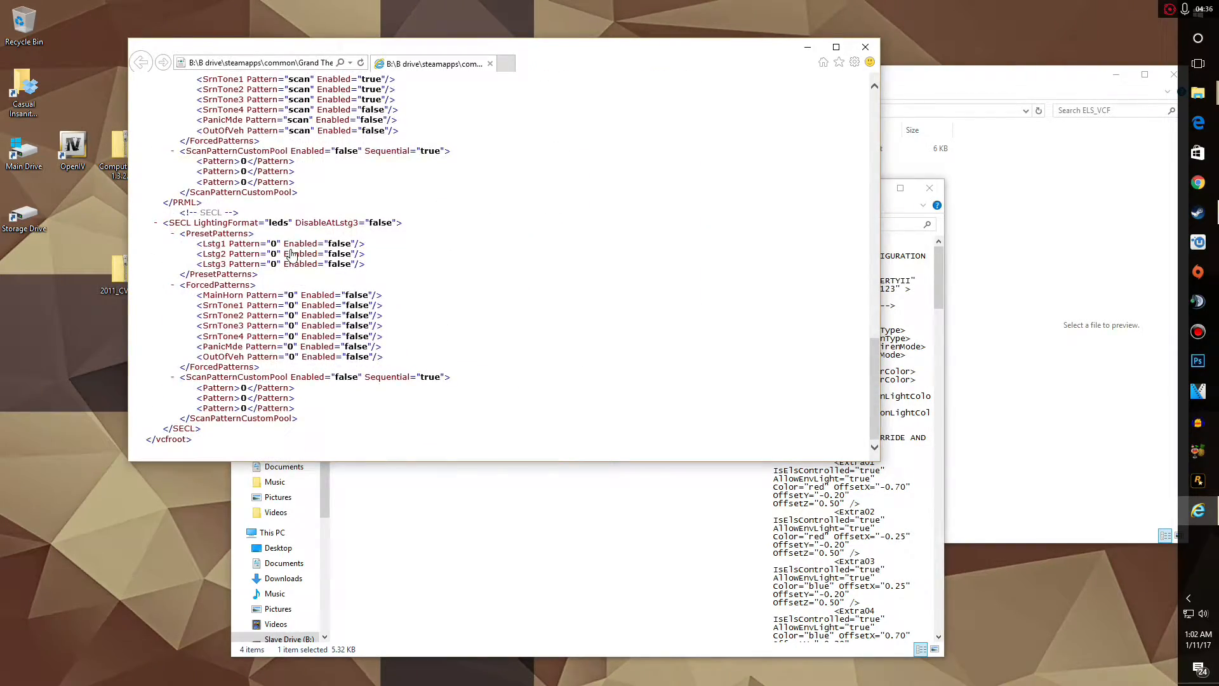
scroll(337, 257, "up", 20)
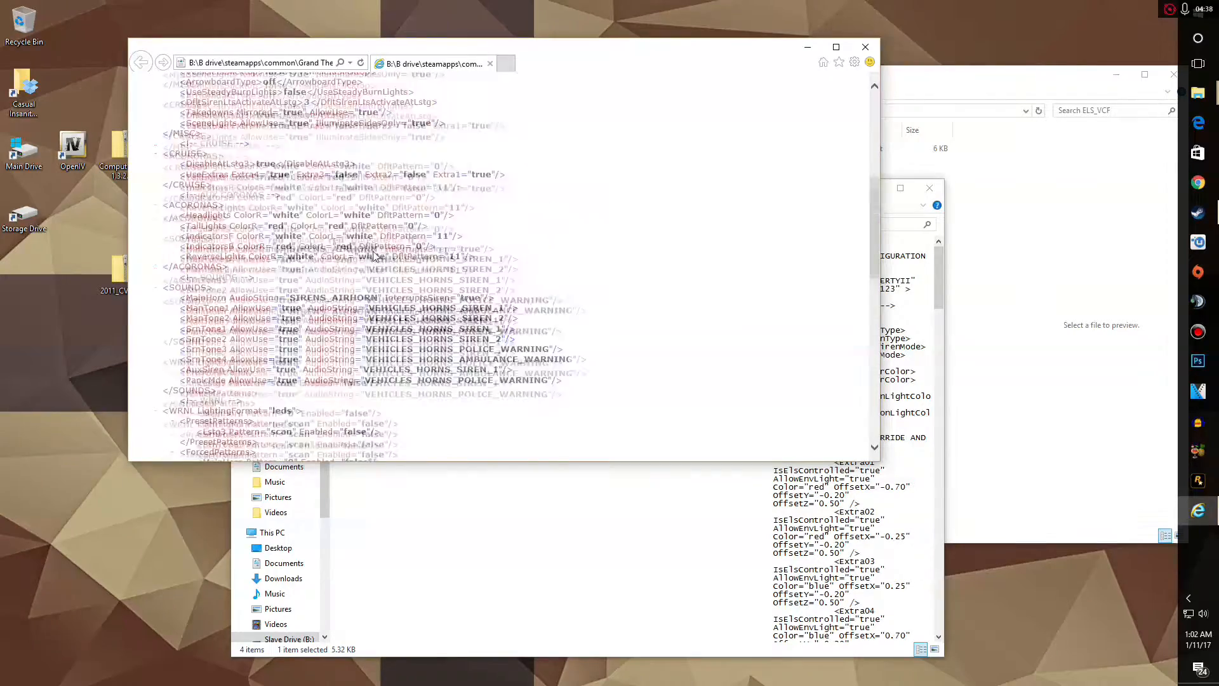
scroll(327, 318, "up", 6)
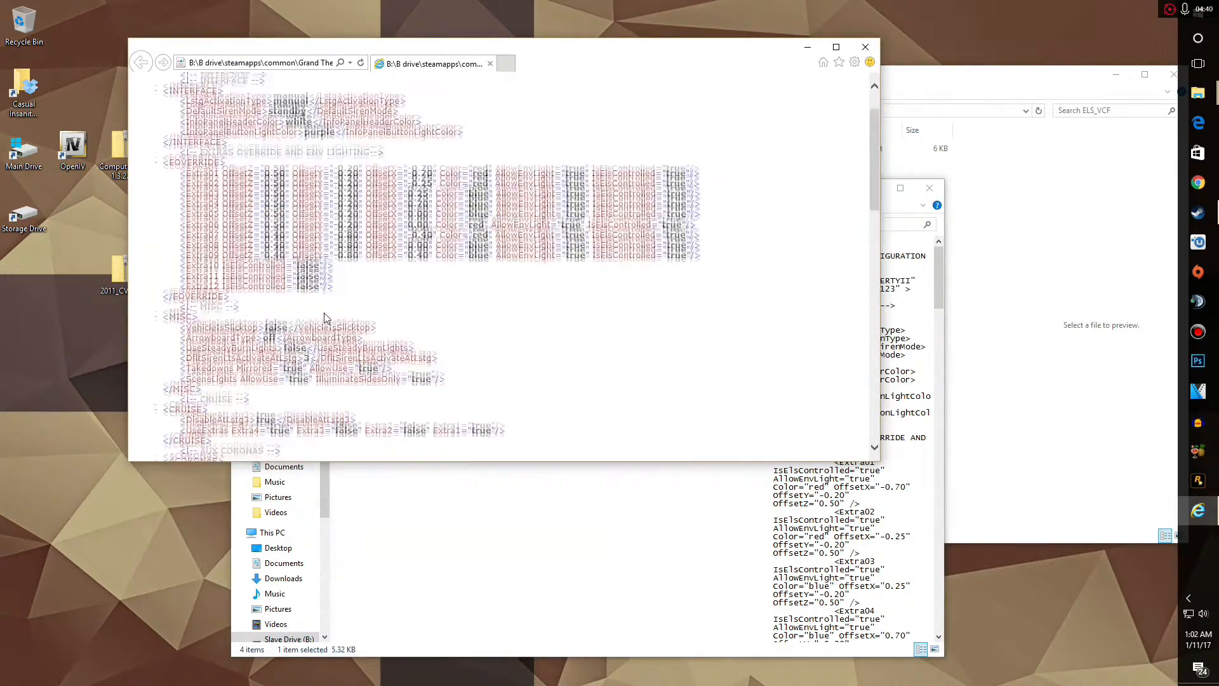
scroll(314, 352, "up", 2)
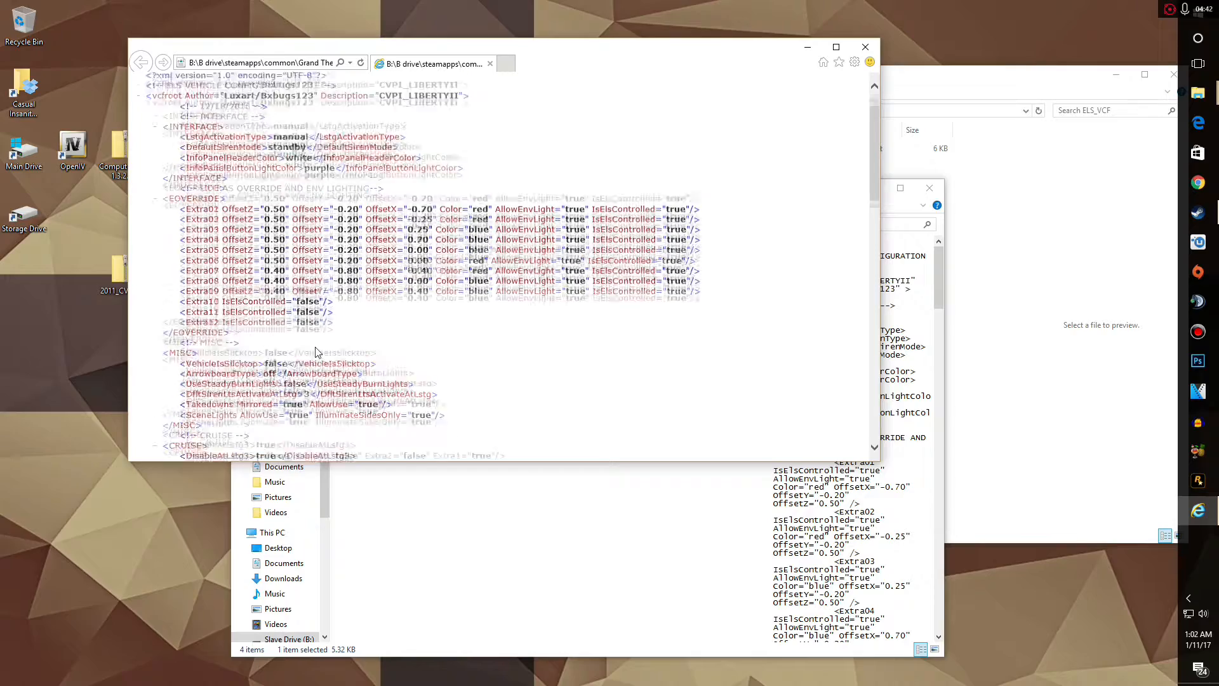
scroll(321, 331, "down", 12)
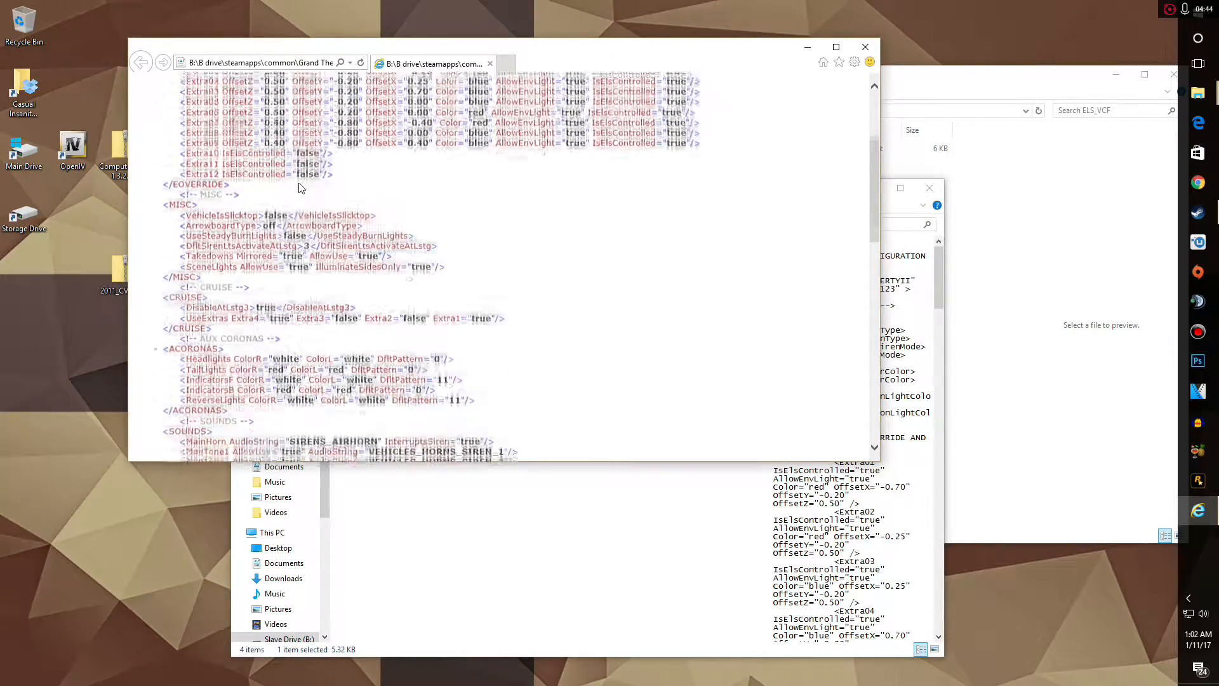
scroll(295, 212, "down", 2)
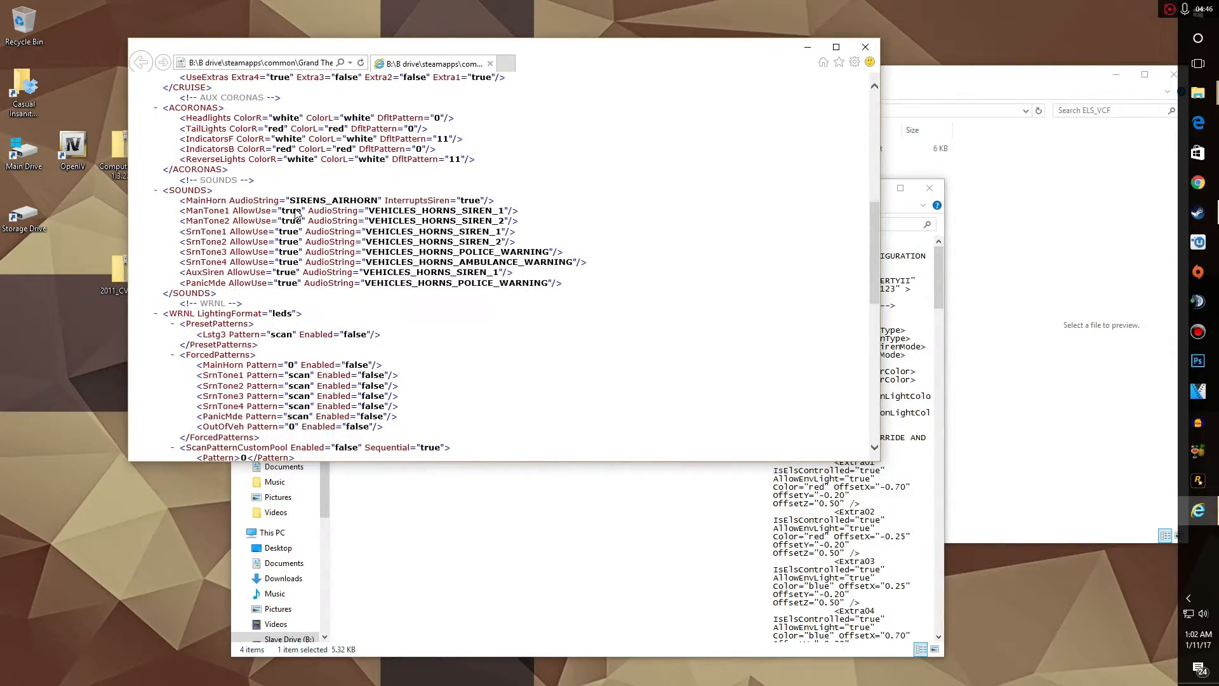
scroll(296, 214, "down", 4)
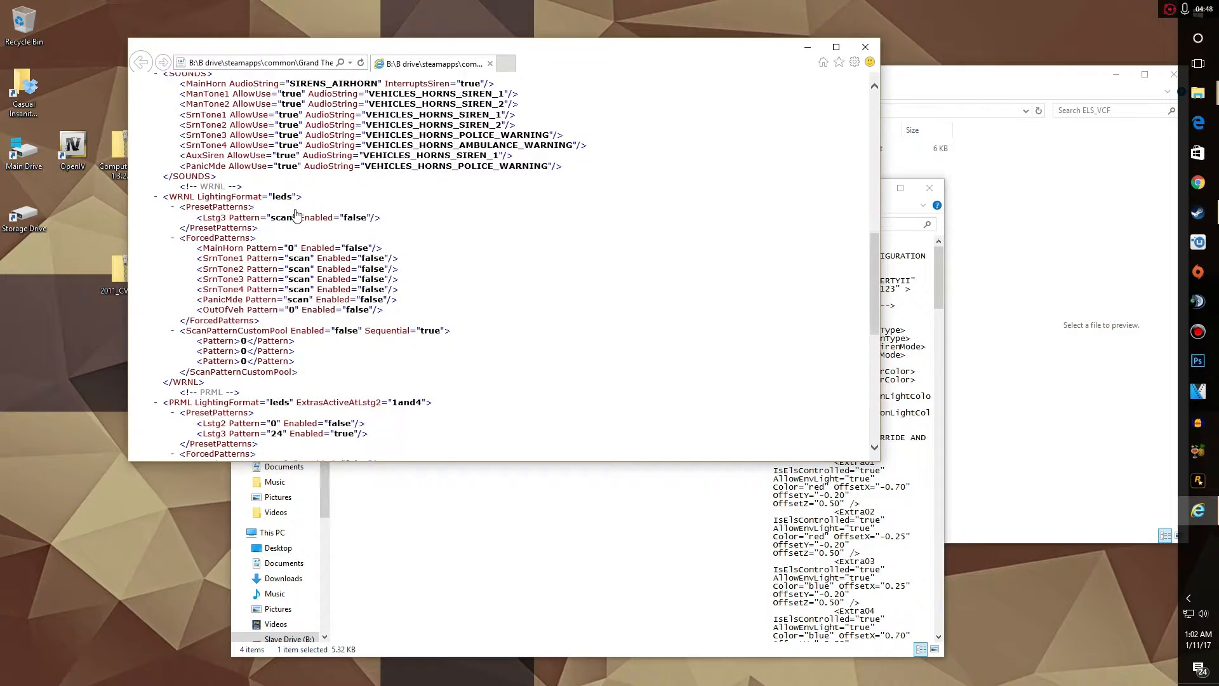
scroll(295, 214, "down", 4)
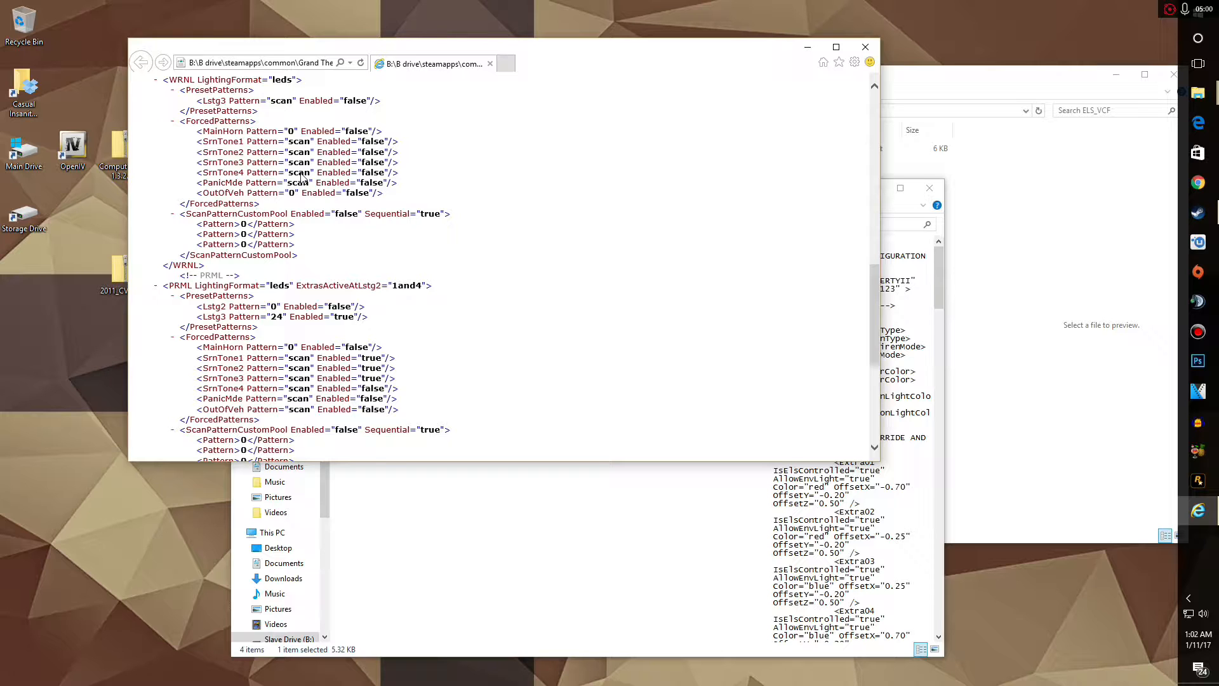
scroll(301, 158, "down", 1)
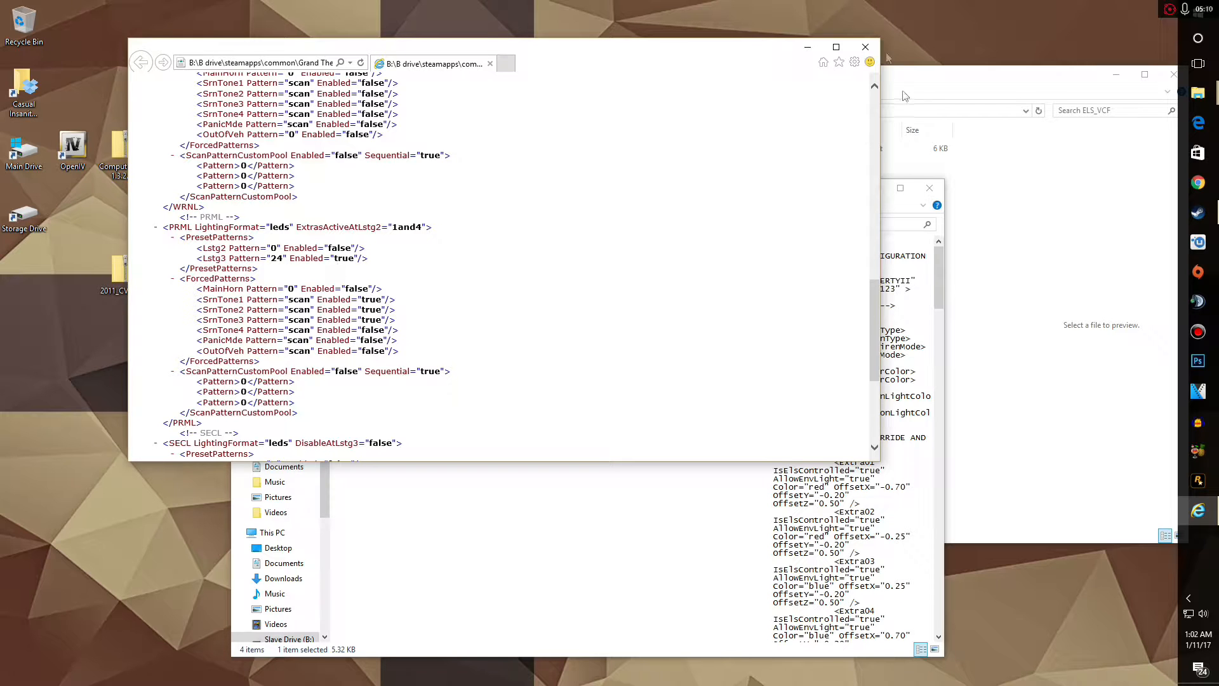
left_click(865, 46)
Open the POLICE file from pack_default for editing in Notepad and look through its siren and lighting sections to the end
right_click(411, 288)
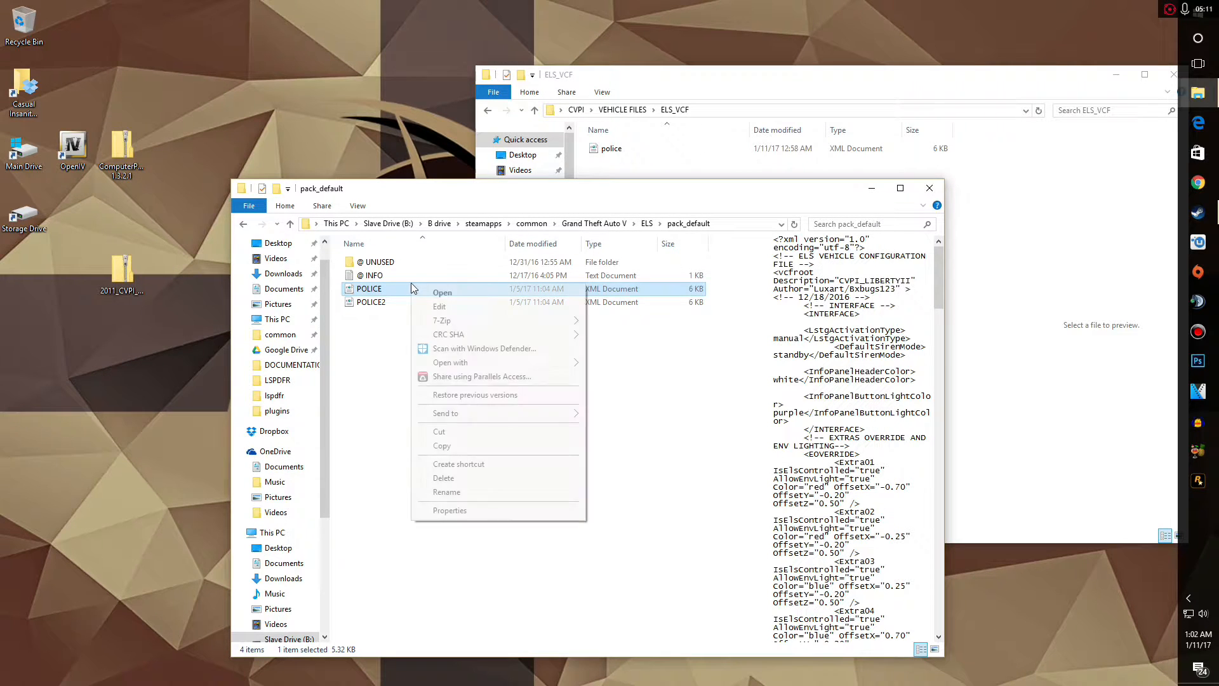
left_click(455, 308)
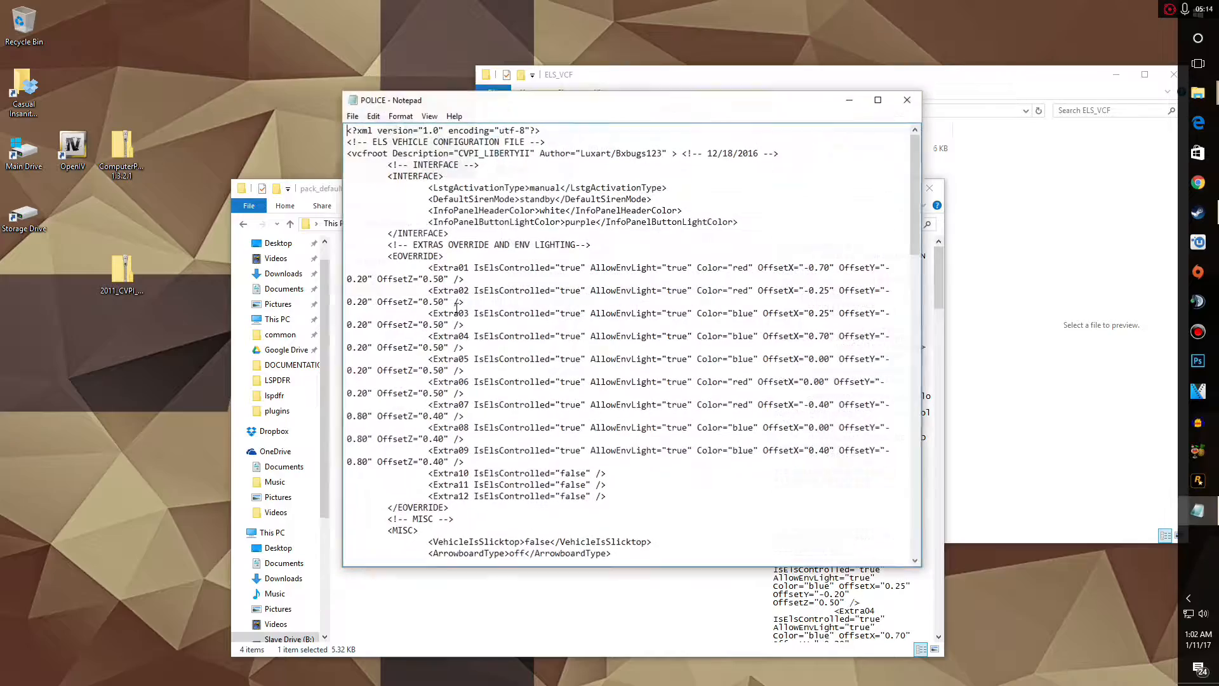
left_click_drag(455, 100, 380, 98)
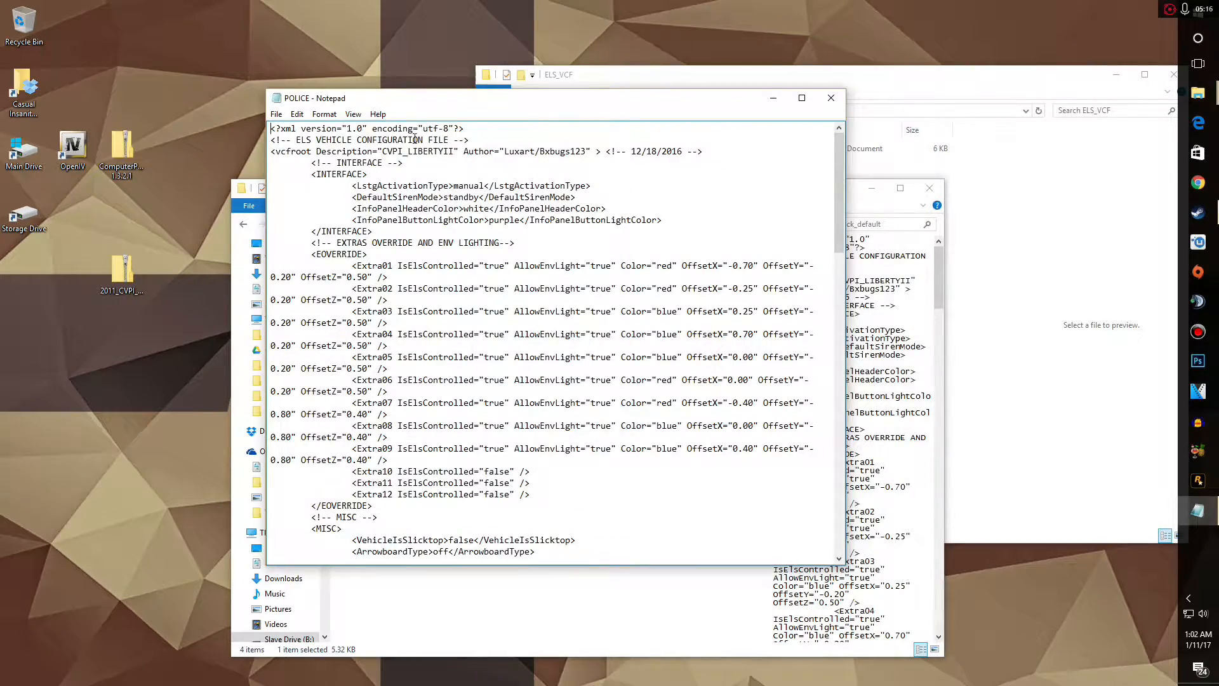
scroll(456, 203, "down", 9)
scroll(456, 203, "down", 20)
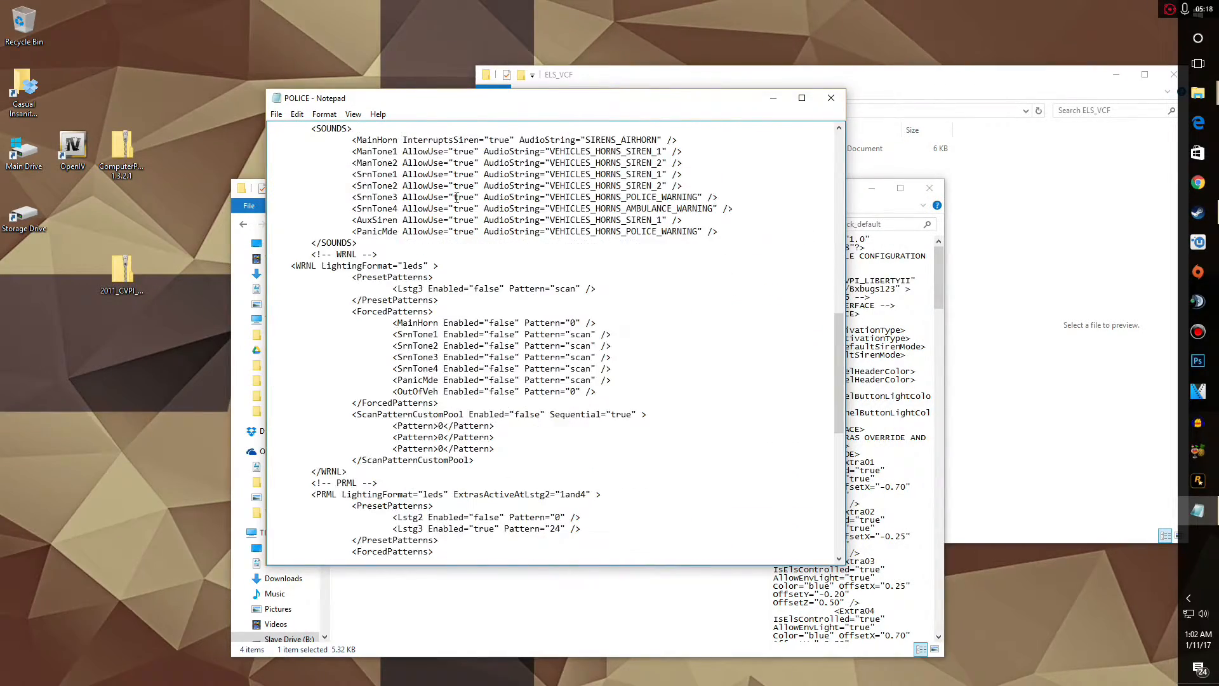
scroll(468, 210, "down", 3)
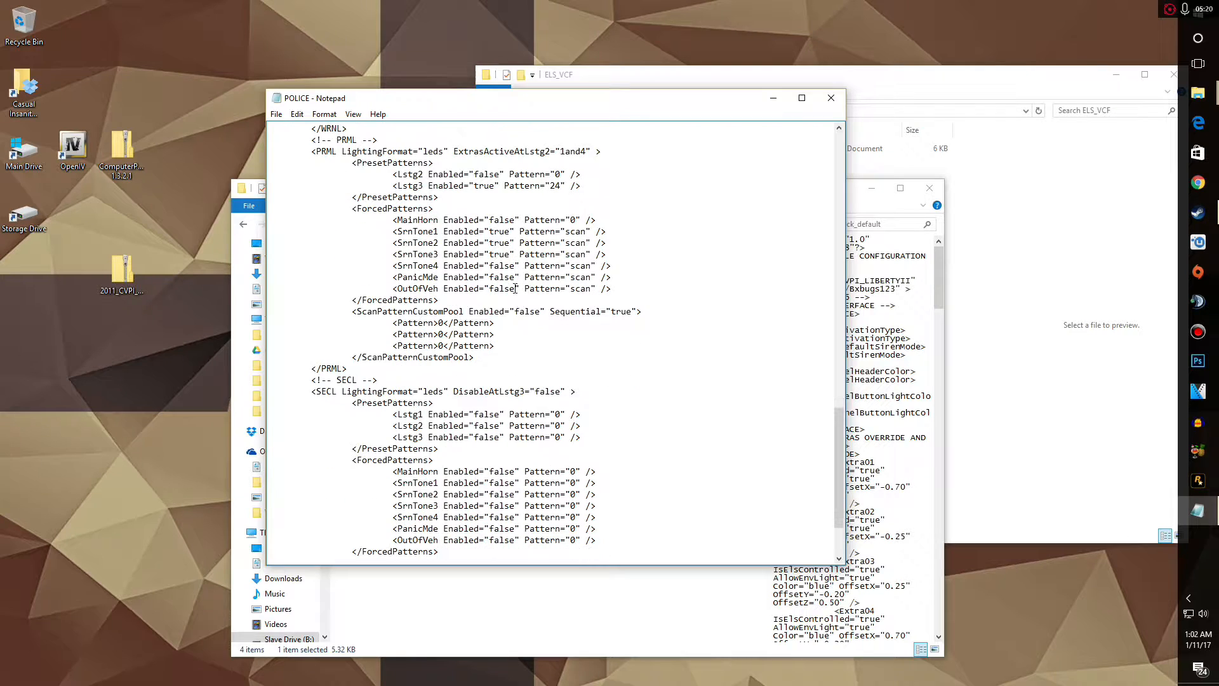
scroll(515, 288, "down", 3)
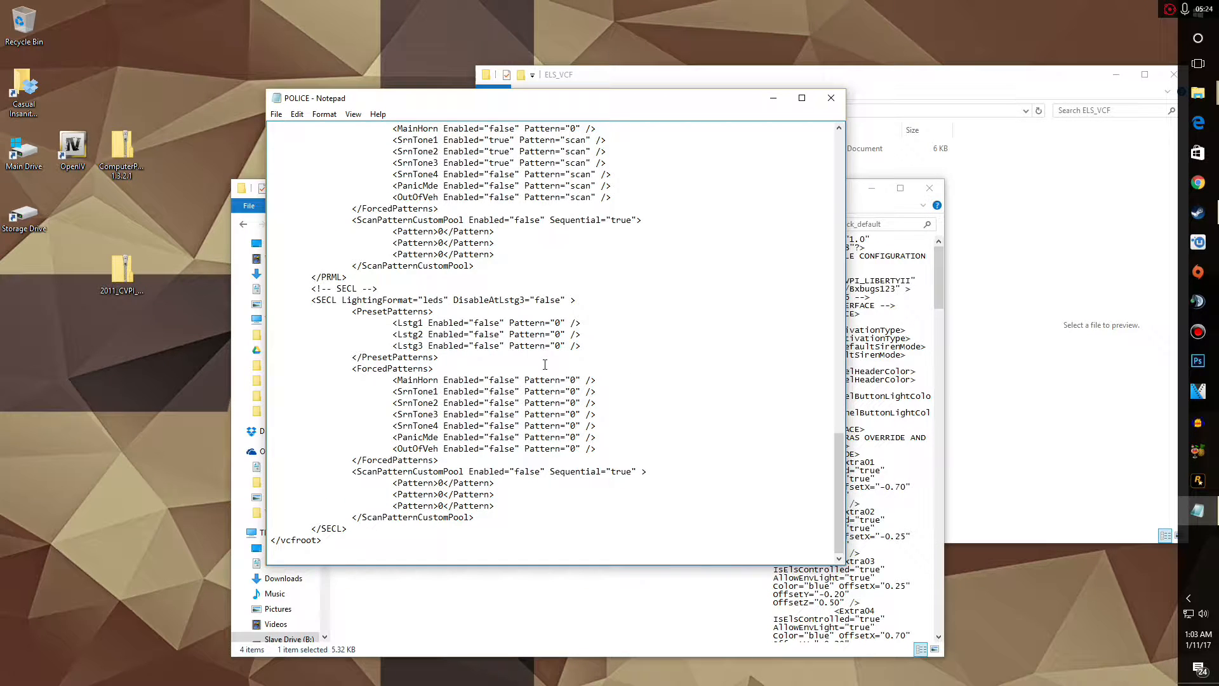
Inspect the Enabled and Pattern values of Lstg3 in the PRML preset patterns, and close the file without changes
scroll(507, 448, "up", 4)
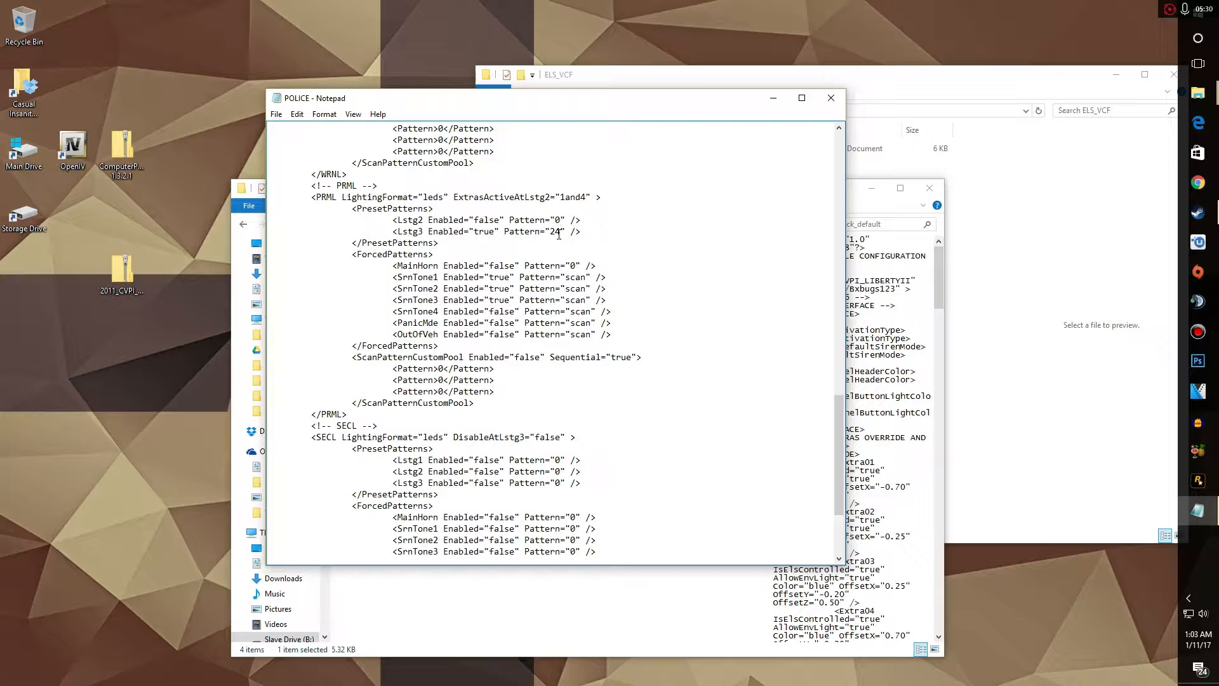
double_click(487, 231)
left_click(488, 231)
double_click(551, 230)
left_click(593, 265)
left_click(842, 99)
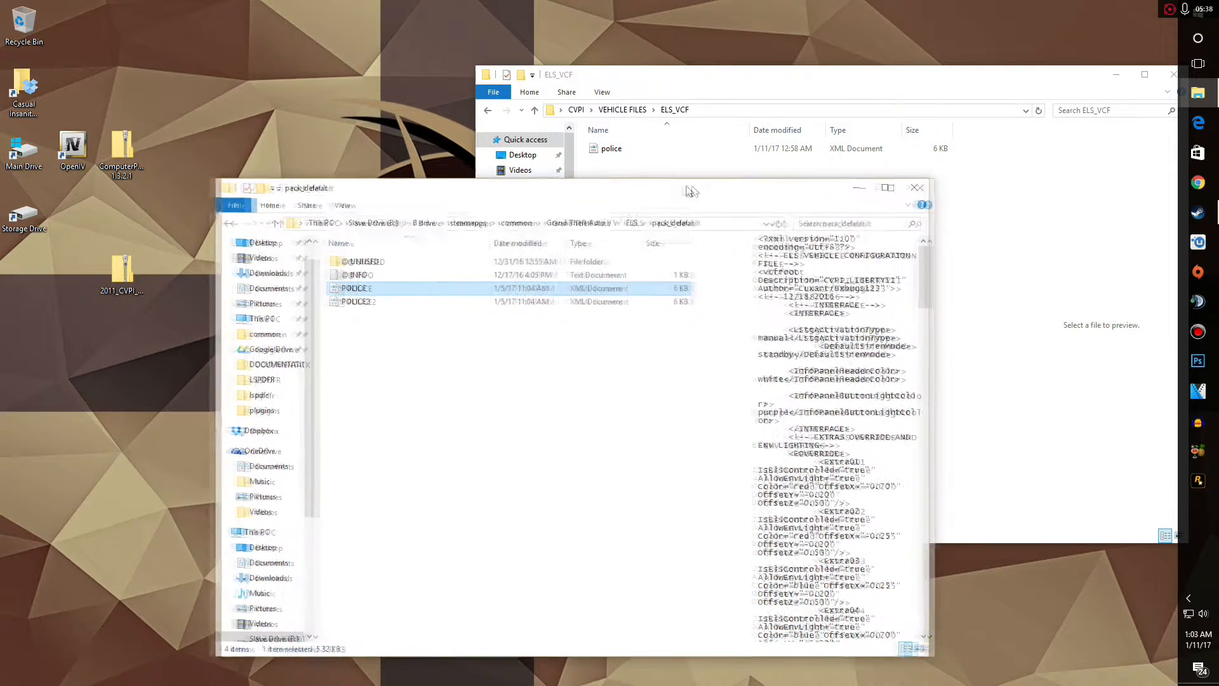
Close the pack_default and ELS_VCF Explorer windows
left_click_drag(741, 188, 634, 185)
left_click(823, 188)
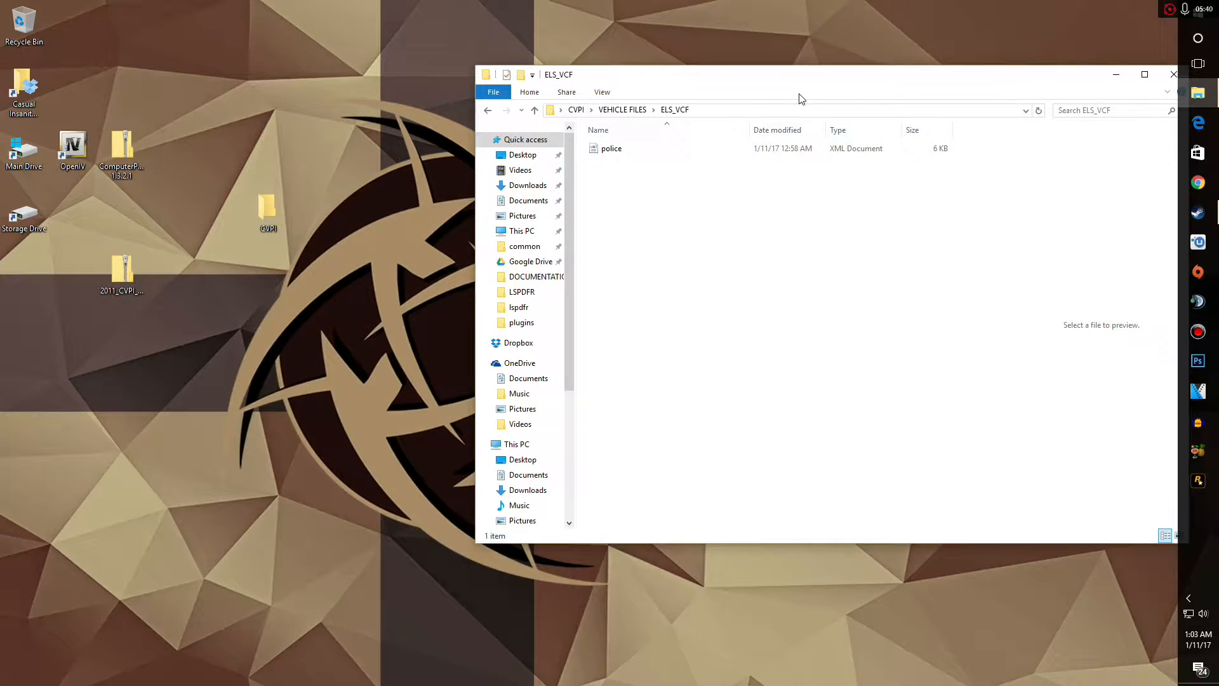
left_click_drag(852, 76, 605, 103)
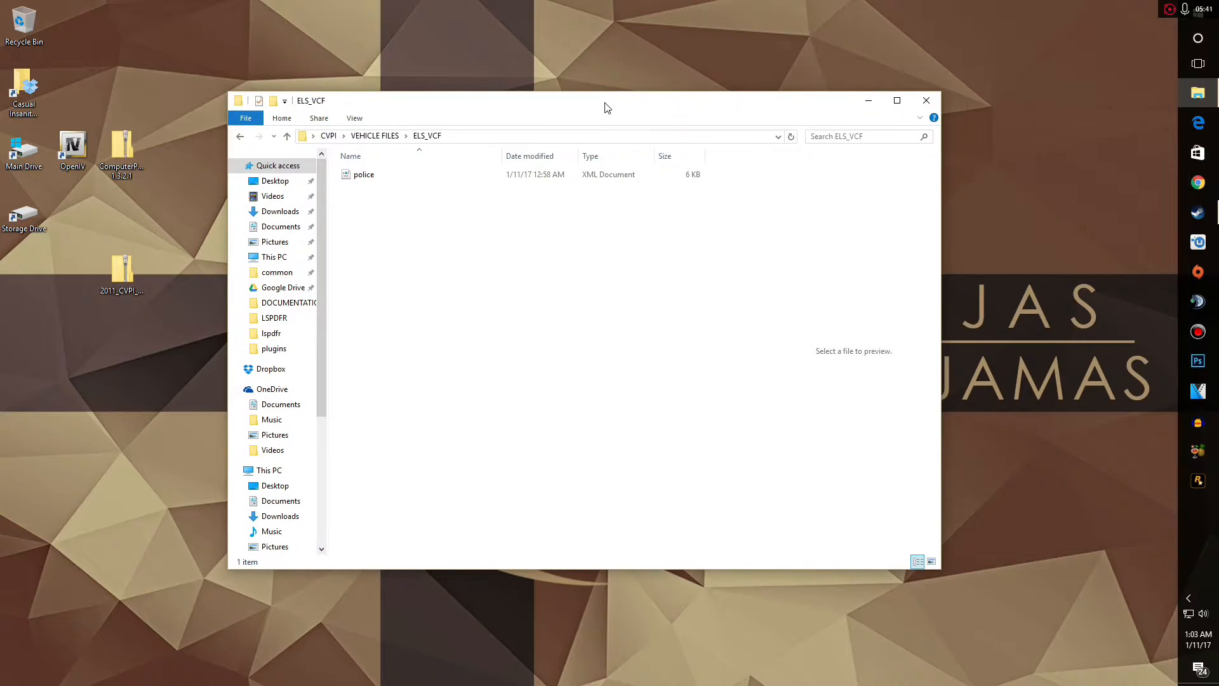
left_click(927, 101)
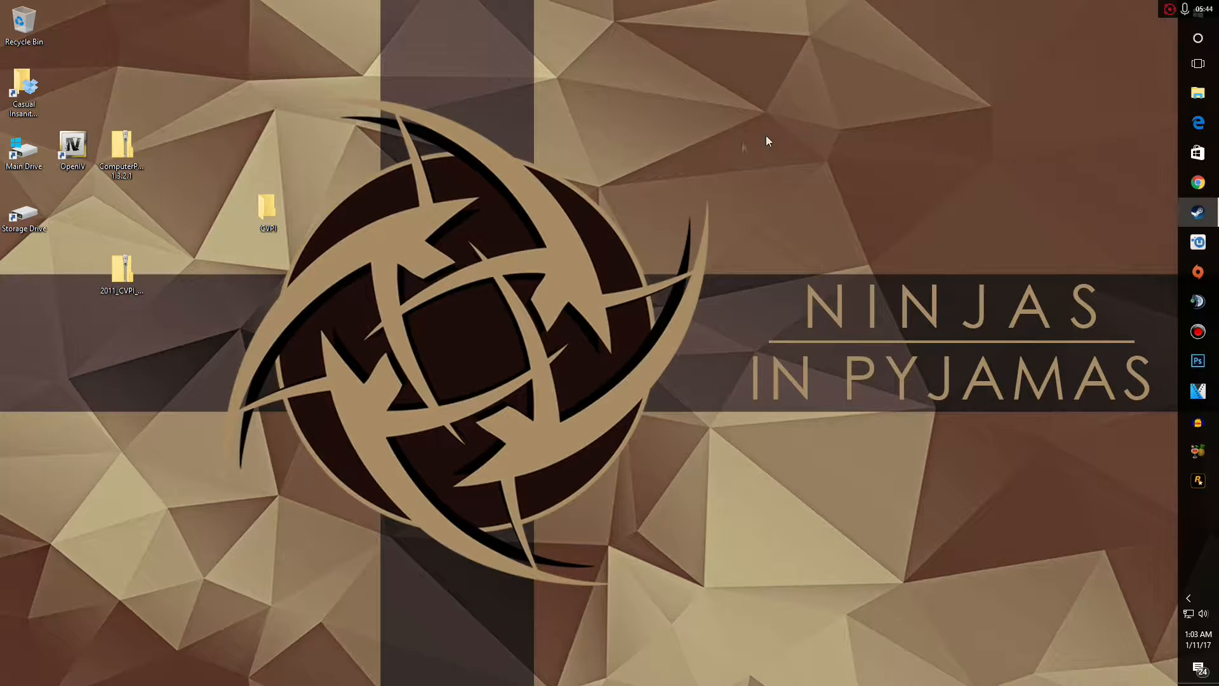
Open the ComputerPlus 1.3.2.1 archive from the desktop, read the installation instructions in its readme, and close the readme
double_click(140, 136)
double_click(400, 188)
scroll(553, 240, "down", 2)
scroll(553, 240, "down", 2)
scroll(558, 236, "up", 3)
scroll(563, 234, "down", 3)
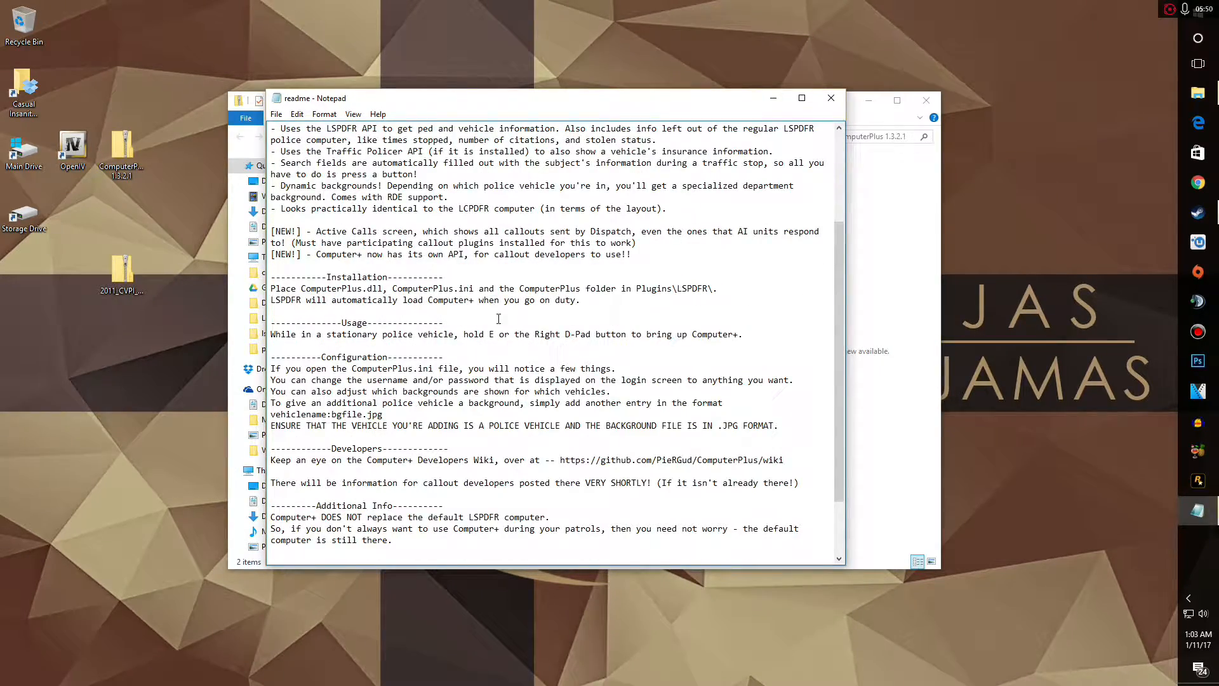
scroll(498, 319, "up", 10)
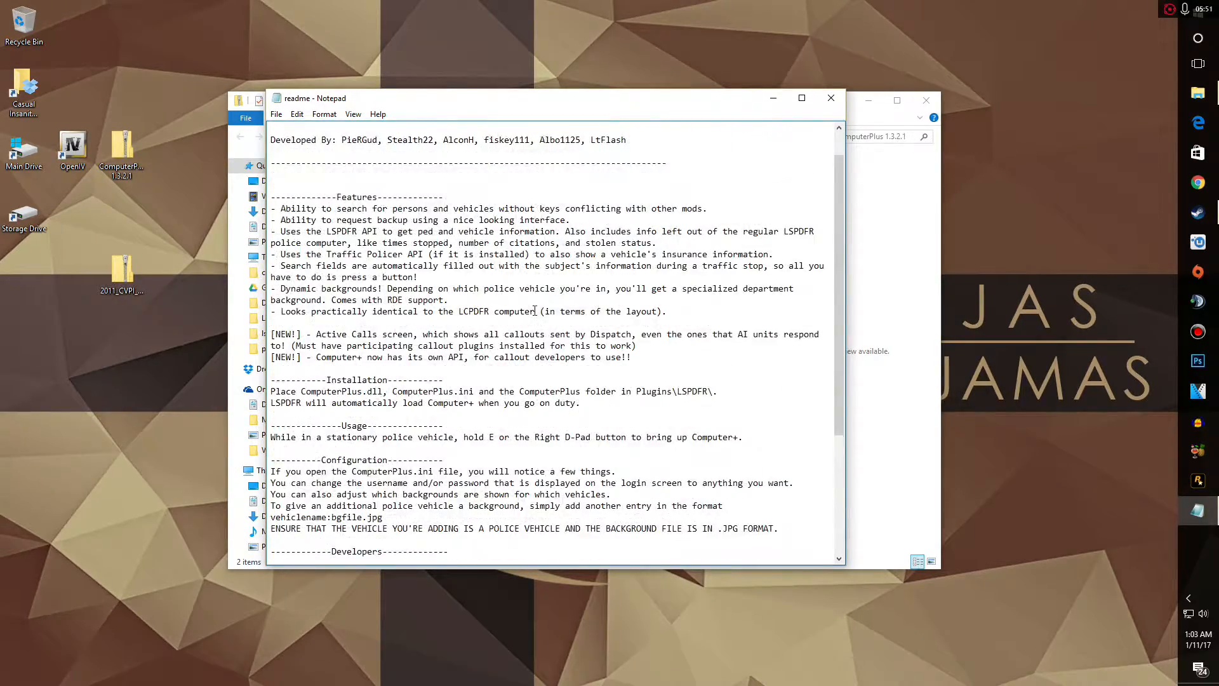
left_click(830, 98)
Check the contents of the archive's Plugins folder, return to the archive root and move its window aside
double_click(416, 175)
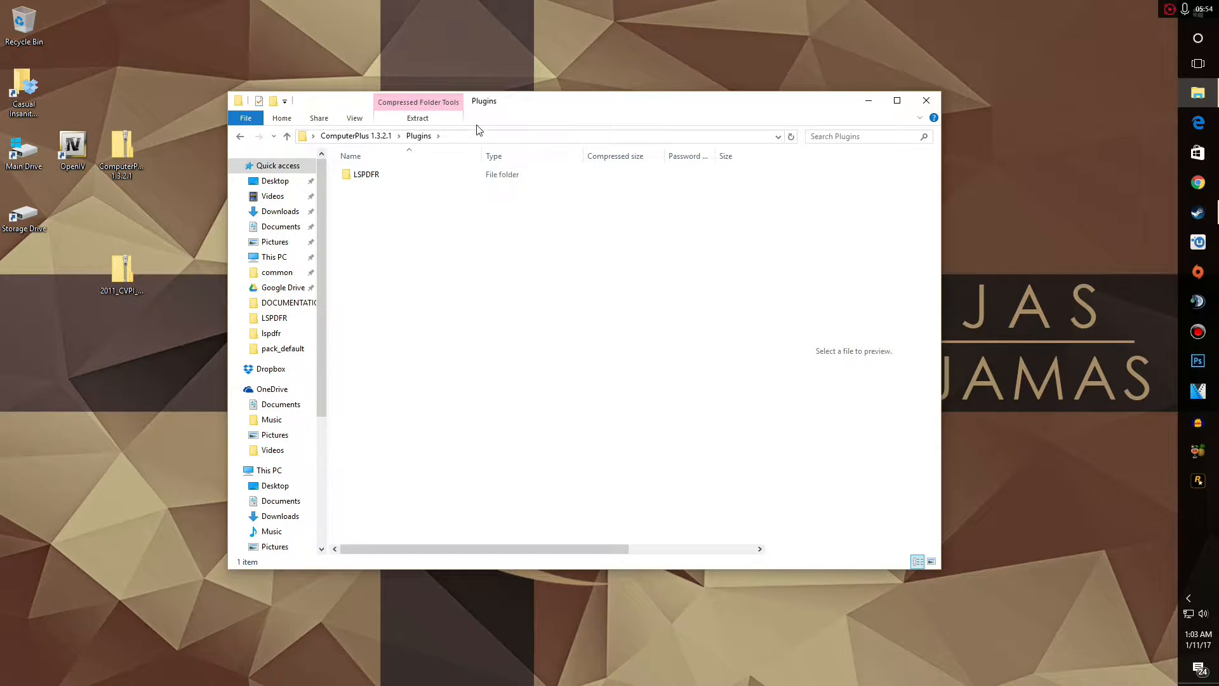
left_click(355, 137)
left_click_drag(503, 102, 624, 87)
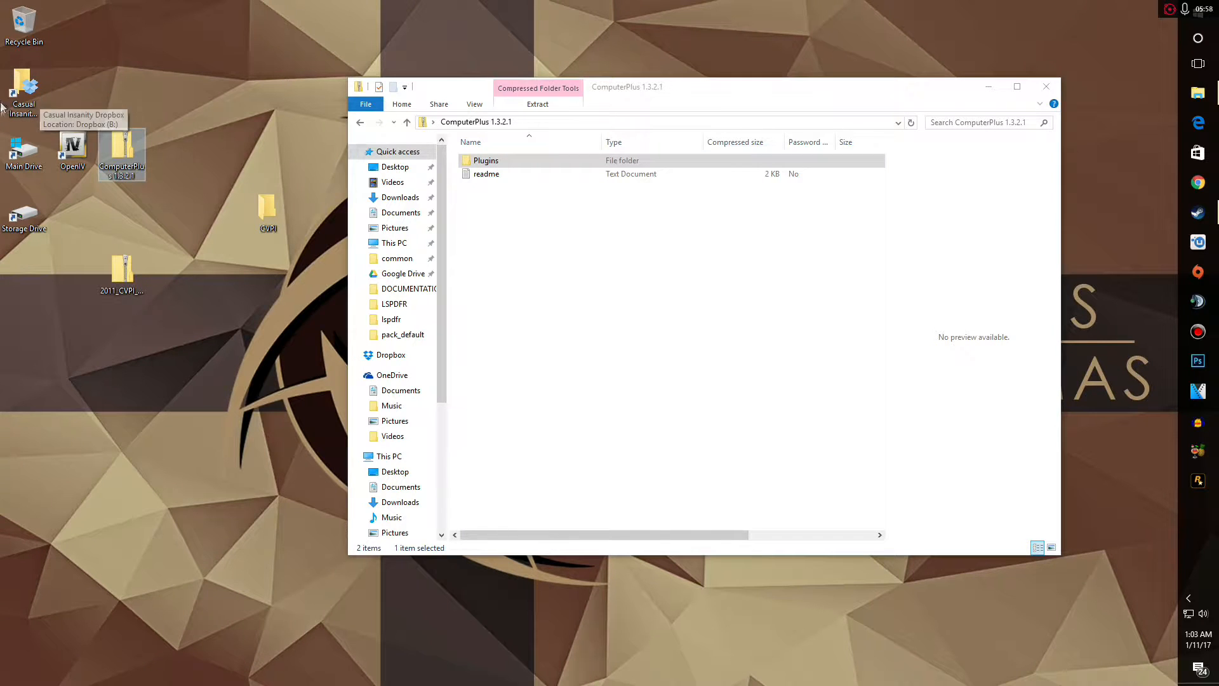
Open the Grand Theft Auto V folder under B drive\steamapps\common on the storage drive in a separate Explorer window
left_click(21, 151)
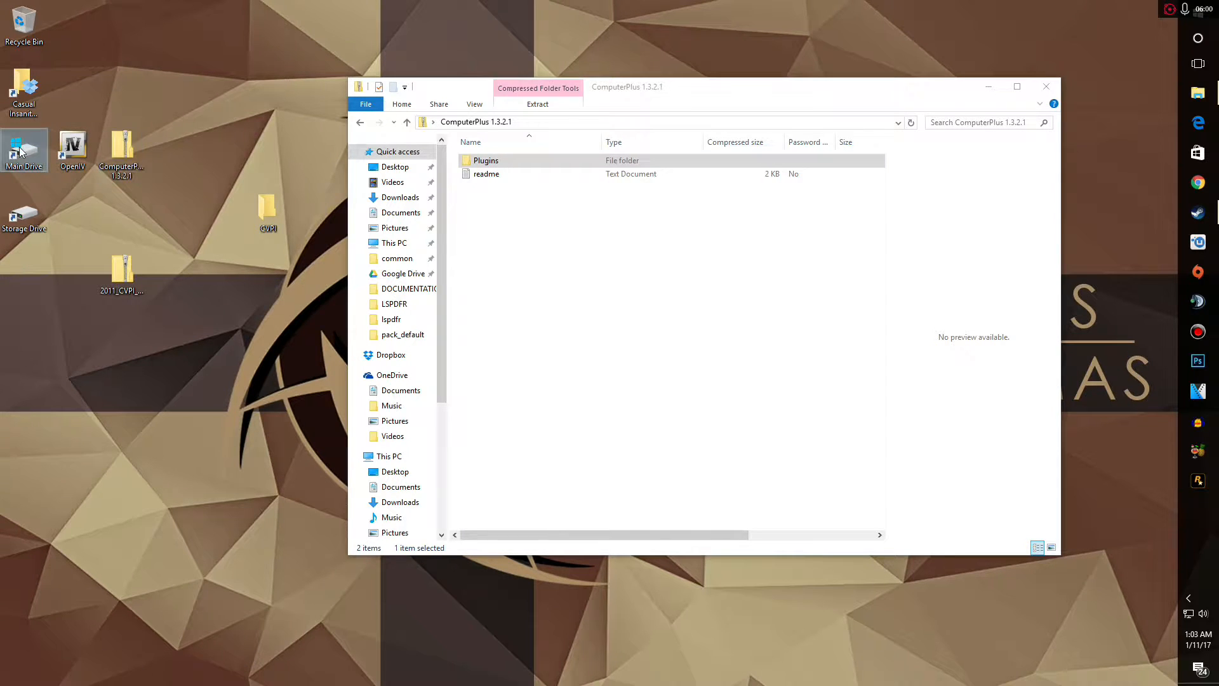
double_click(24, 215)
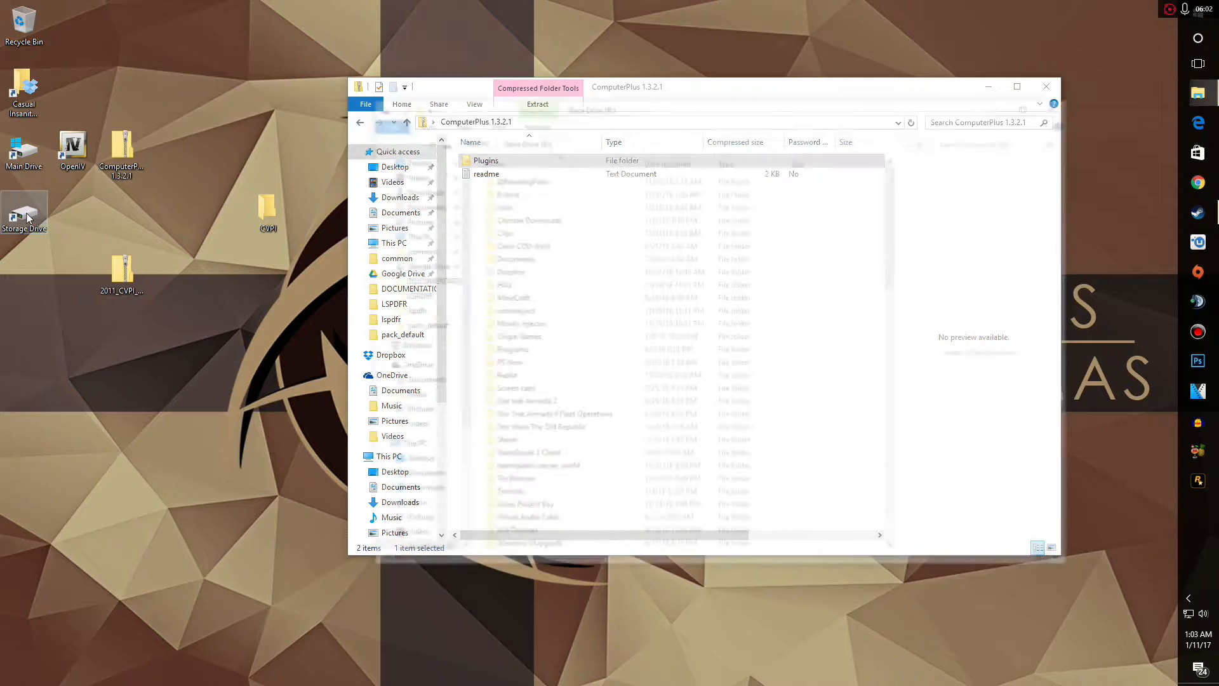
double_click(505, 190)
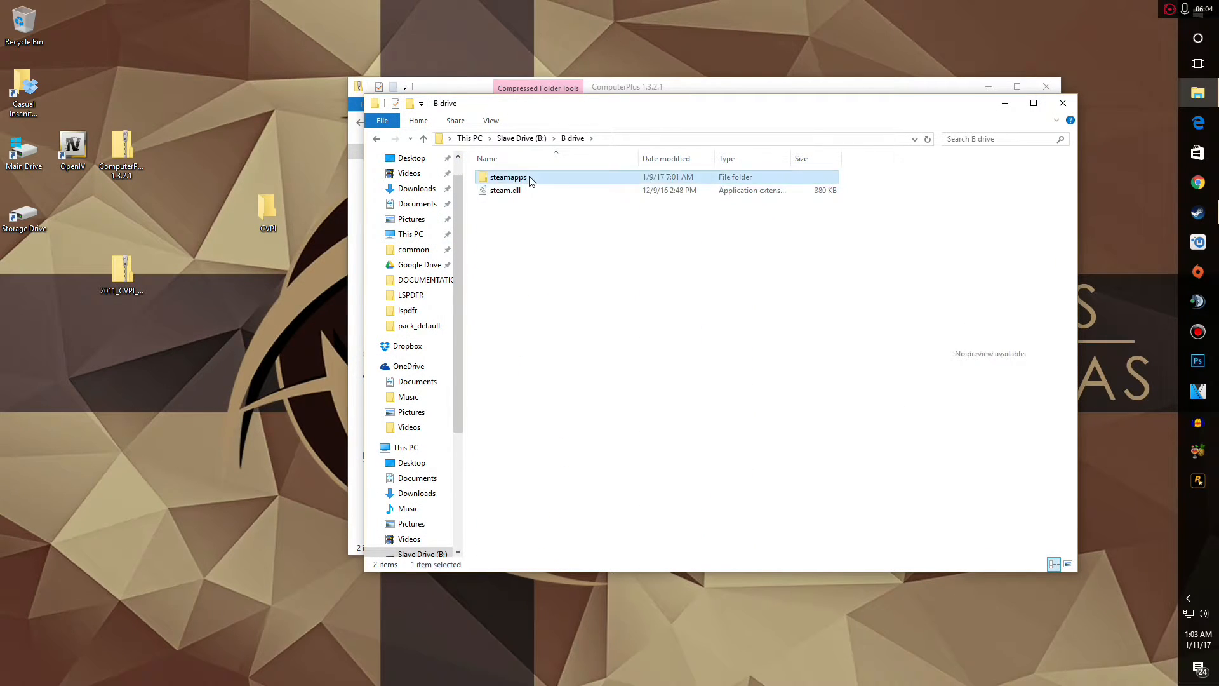
double_click(527, 178)
double_click(527, 177)
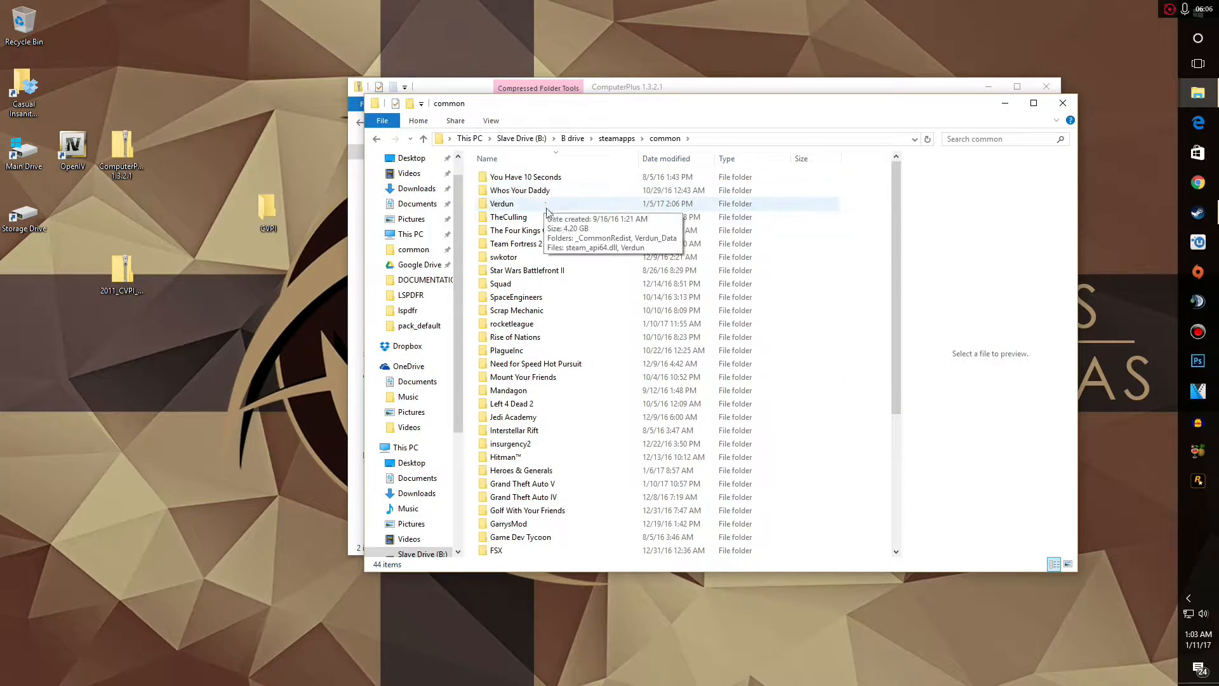
scroll(551, 216, "down", 2)
scroll(551, 218, "down", 1)
double_click(574, 375)
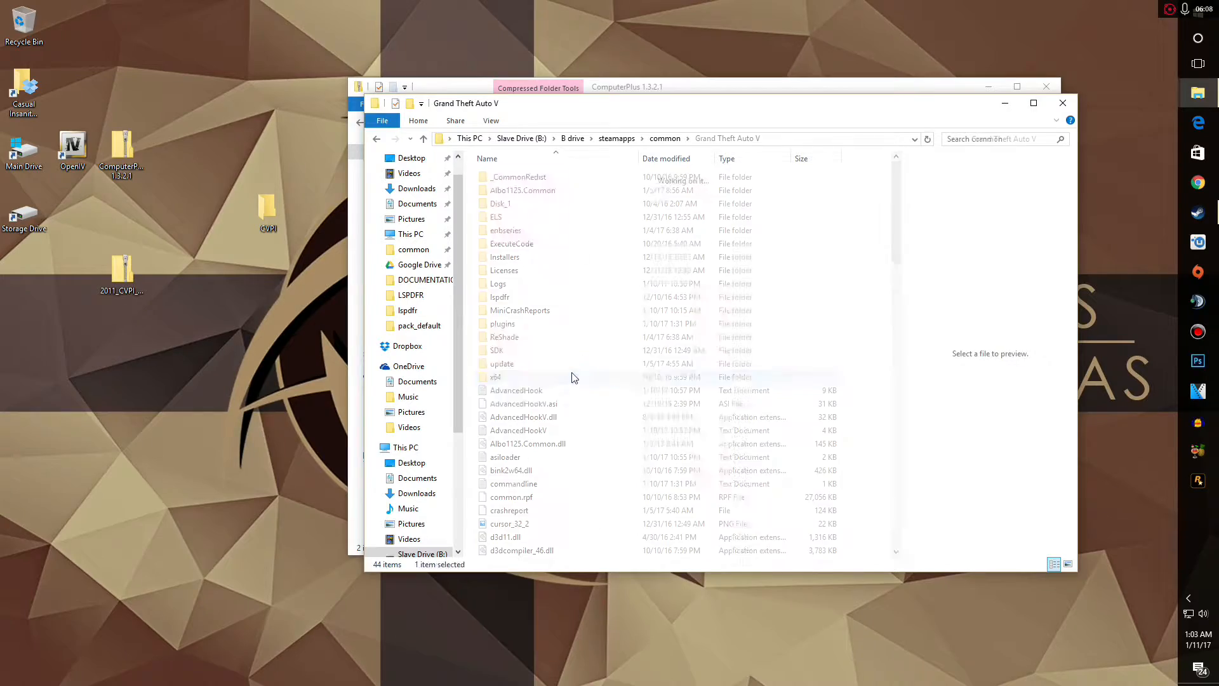
Arrange both windows side by side and copy the archive's Plugins folder into Grand Theft Auto V, replacing the existing files
left_click_drag(709, 98, 831, 149)
left_click_drag(759, 95, 402, 164)
left_click_drag(786, 163, 886, 149)
left_click_drag(210, 230, 702, 310)
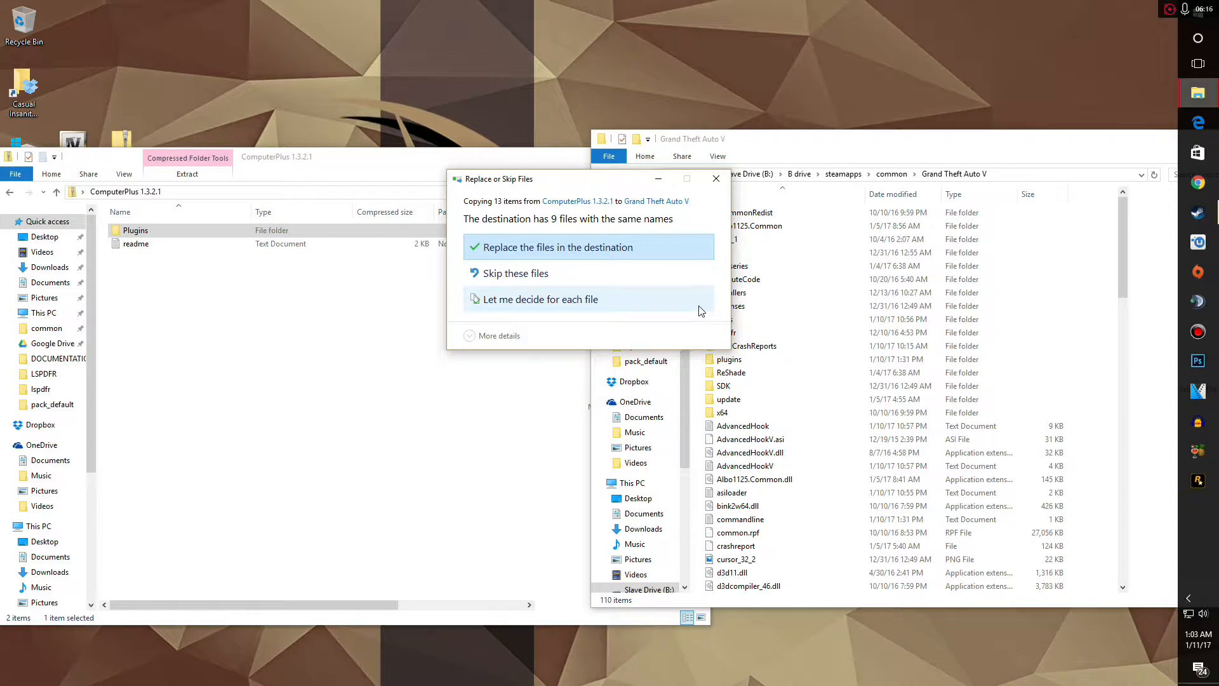
left_click(643, 252)
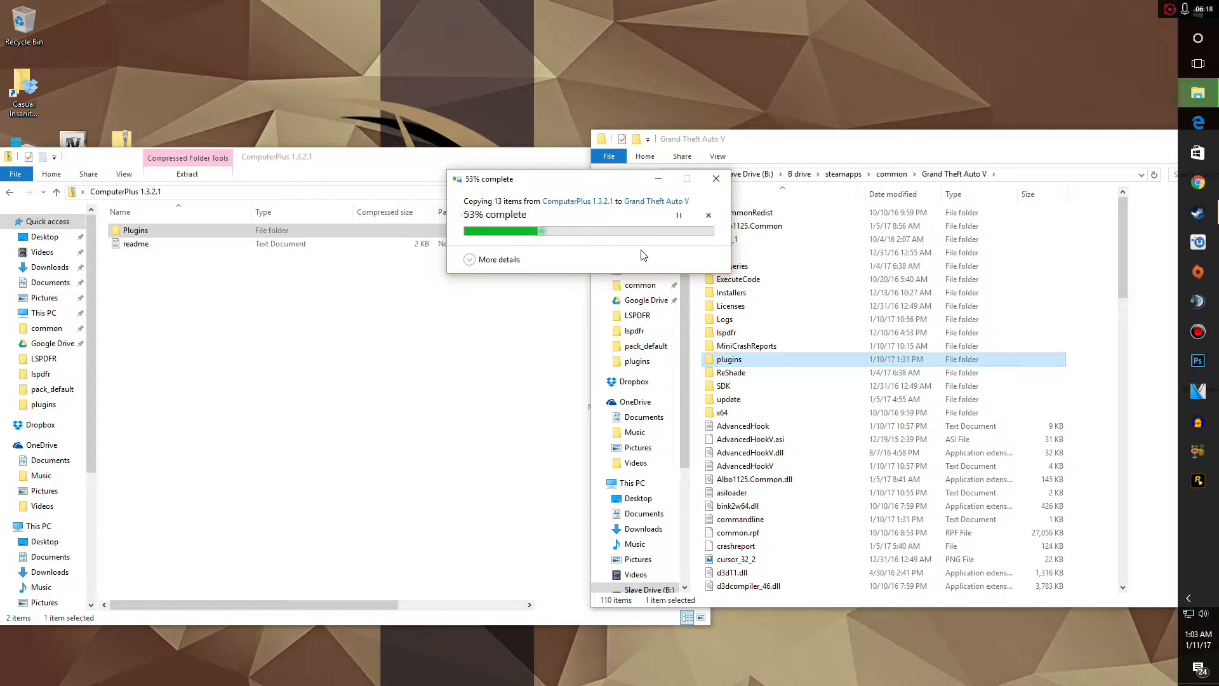
Open the game's plugins\LSPDFR folder and select ComputerPlus.dll to check the copied plugin files
double_click(757, 360)
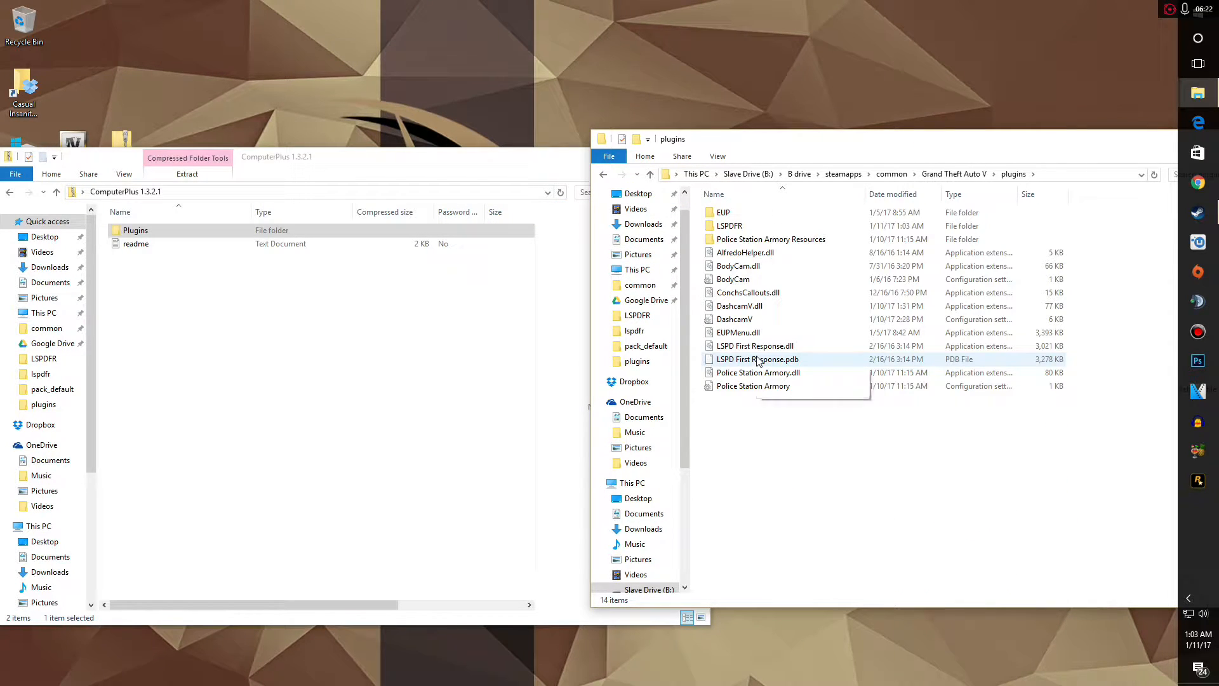
left_click(743, 227)
double_click(743, 227)
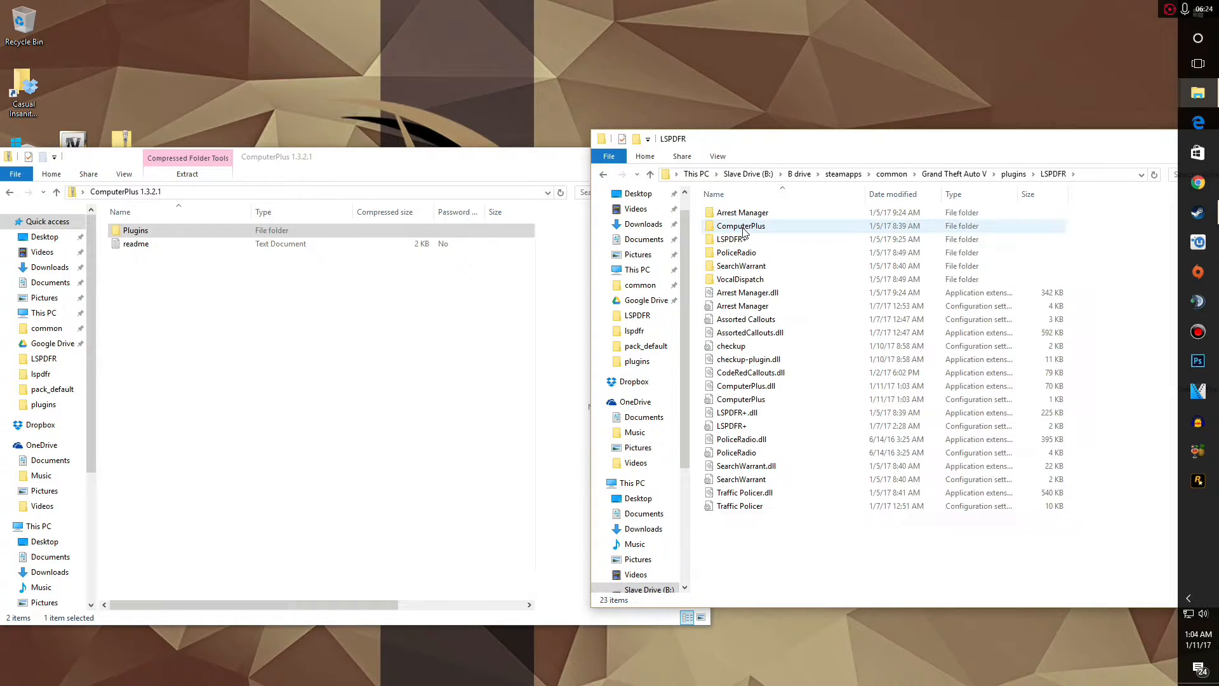
left_click(742, 386)
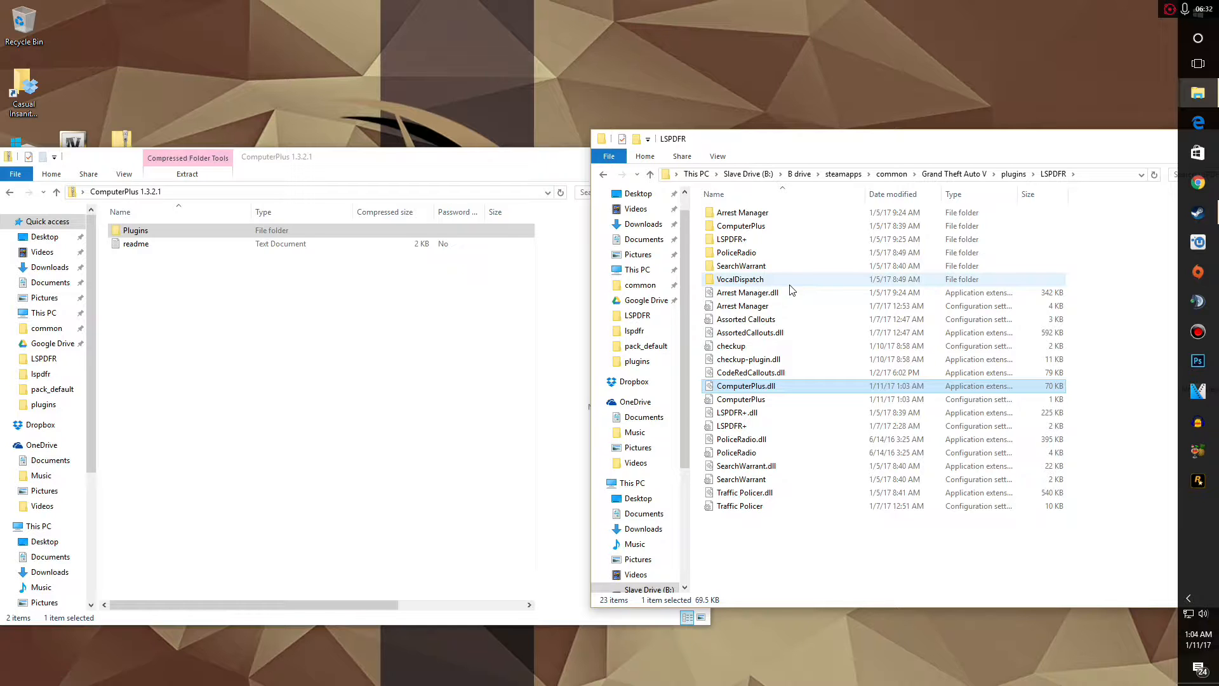
Move the game's LSPDFR folder window clear of the ComputerPlus 1.3.2.1 archive window and close the archive window
left_click_drag(999, 144, 781, 127)
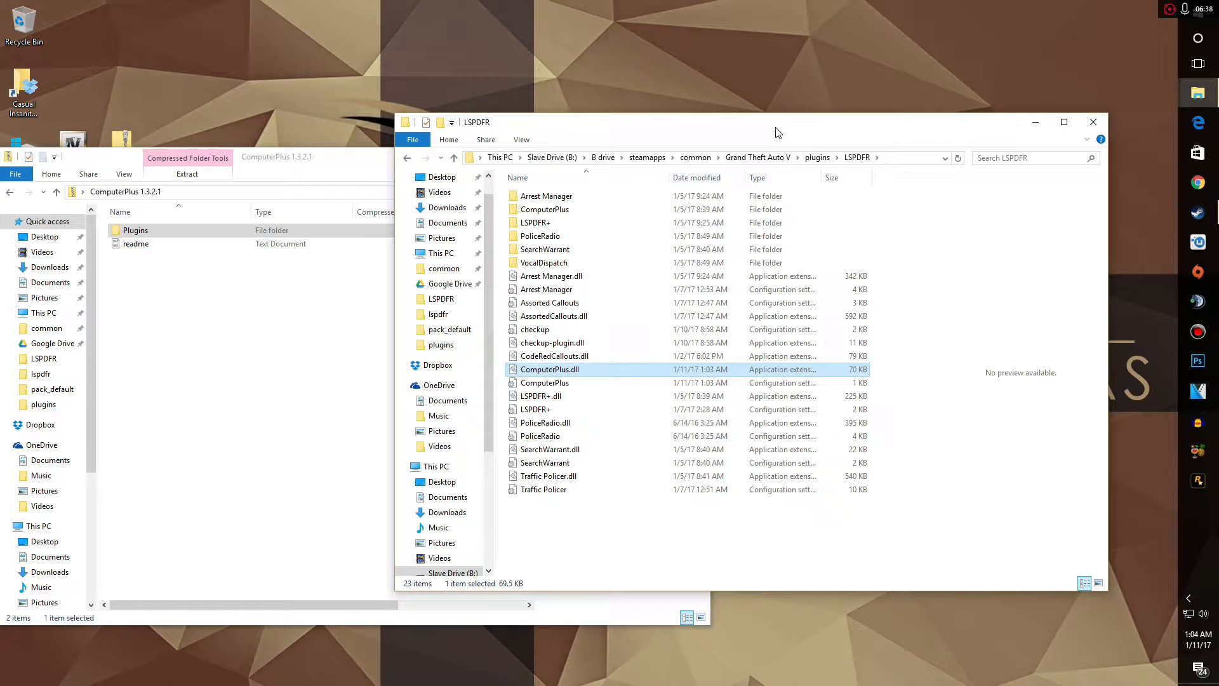
left_click_drag(310, 158, 347, 263)
left_click(735, 260)
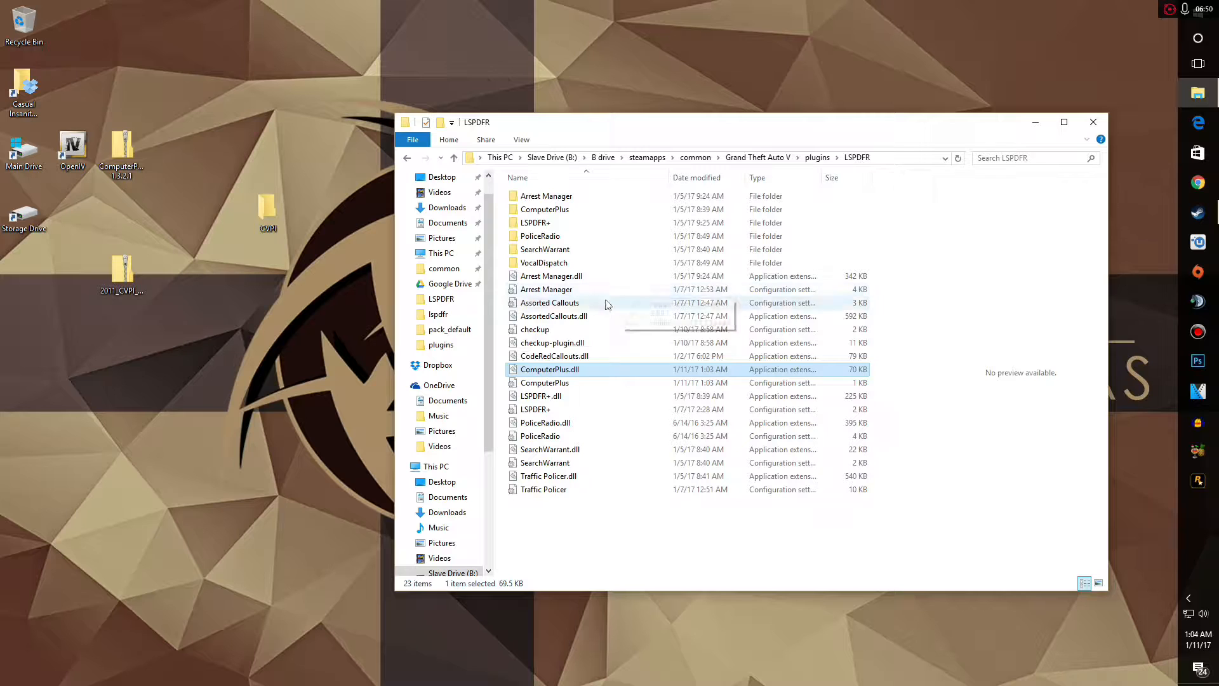
Narrow the Name column in the LSPDFR folder and open the ComputerPlus configuration settings file in Notepad
left_click(519, 381)
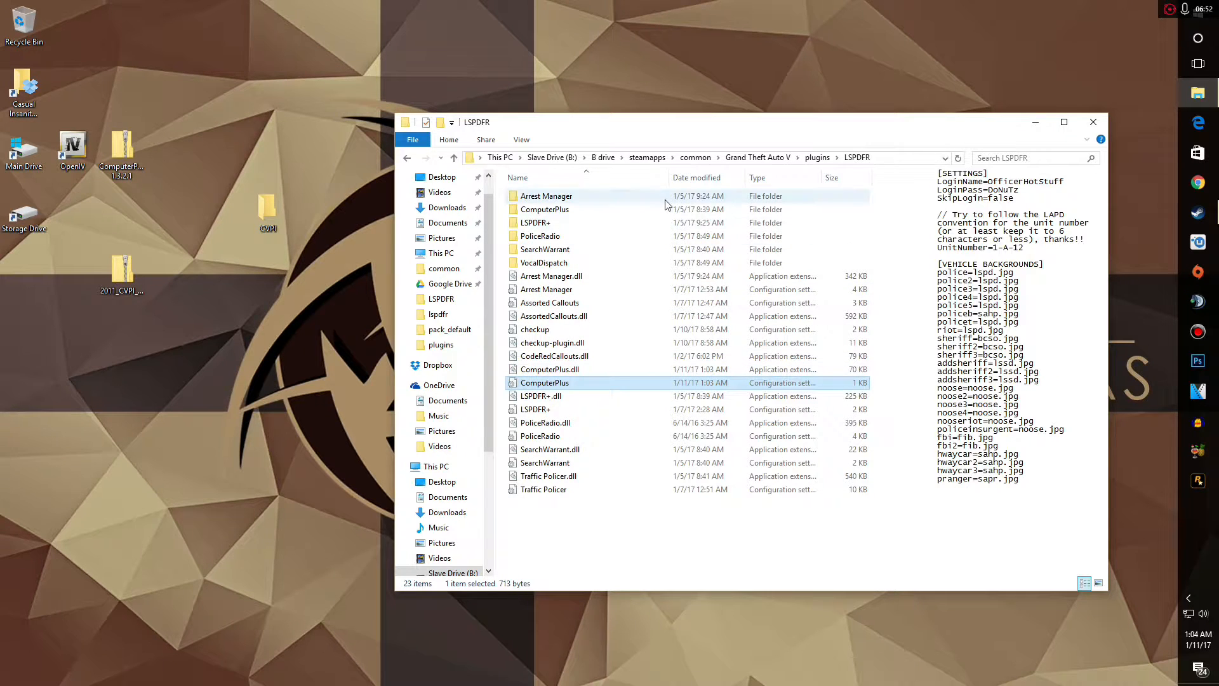
left_click_drag(670, 178, 601, 178)
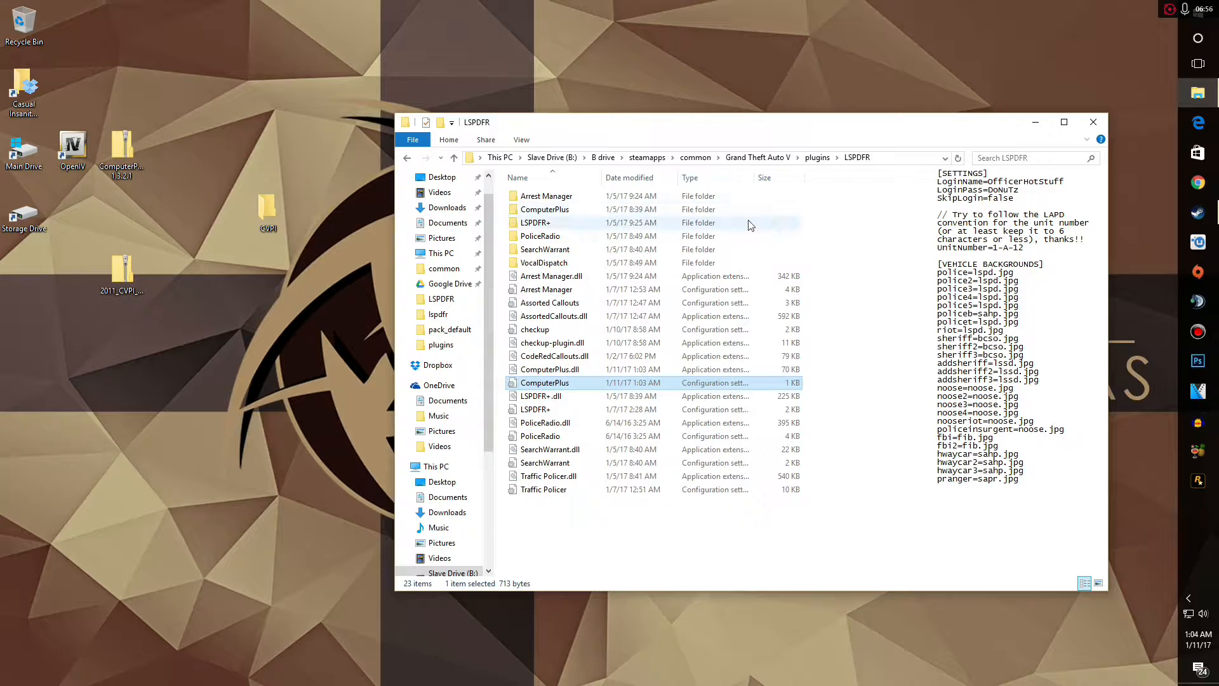
double_click(589, 385)
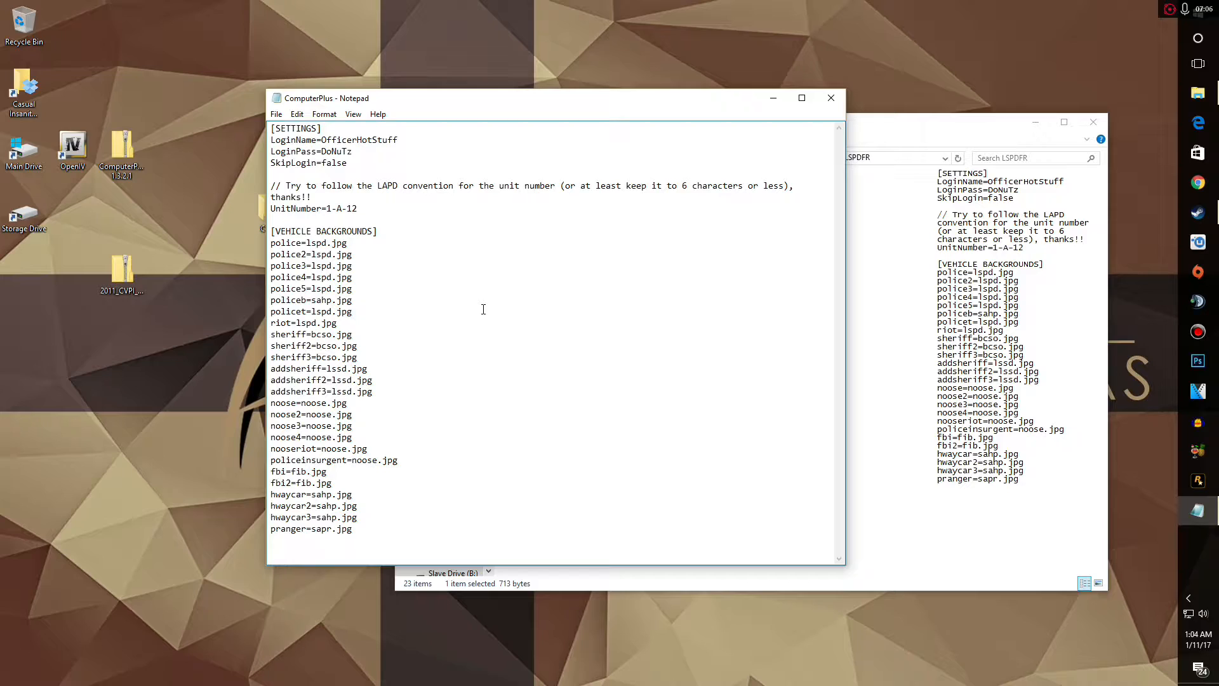
Open the ComputerPlus\backgrounds folder and place the configuration file beside it to compare the vehicle background entries with the images
left_click_drag(663, 100, 513, 326)
double_click(570, 209)
double_click(571, 199)
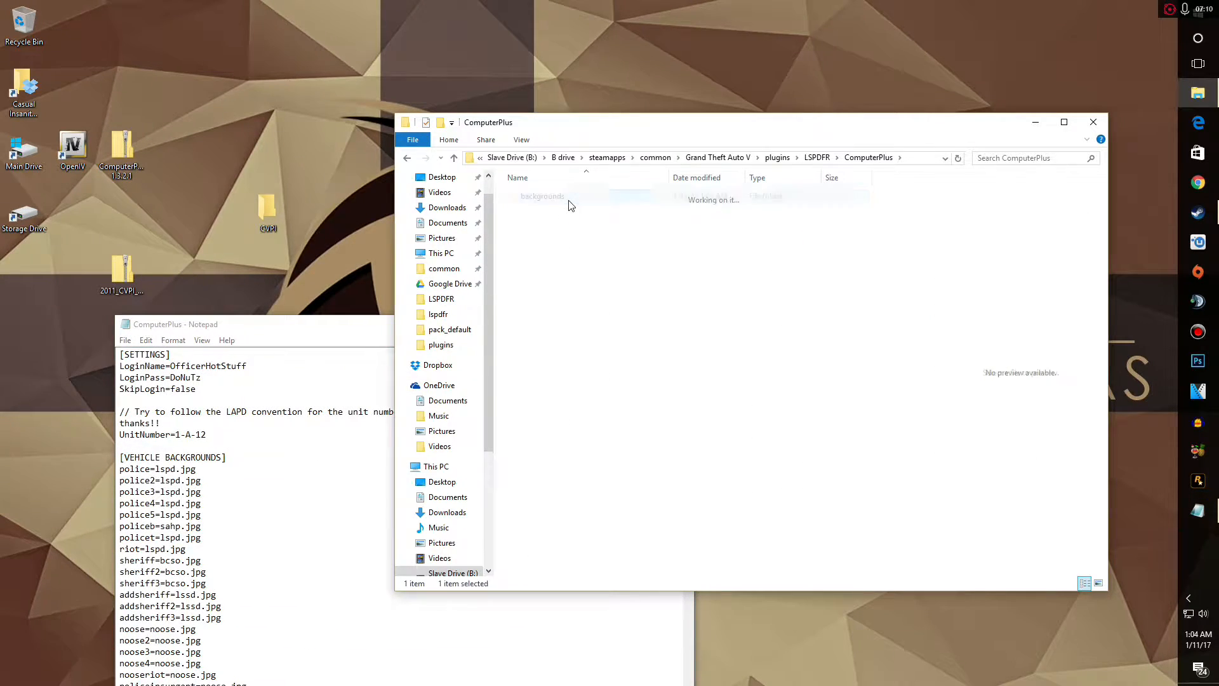
left_click_drag(336, 330, 325, 268)
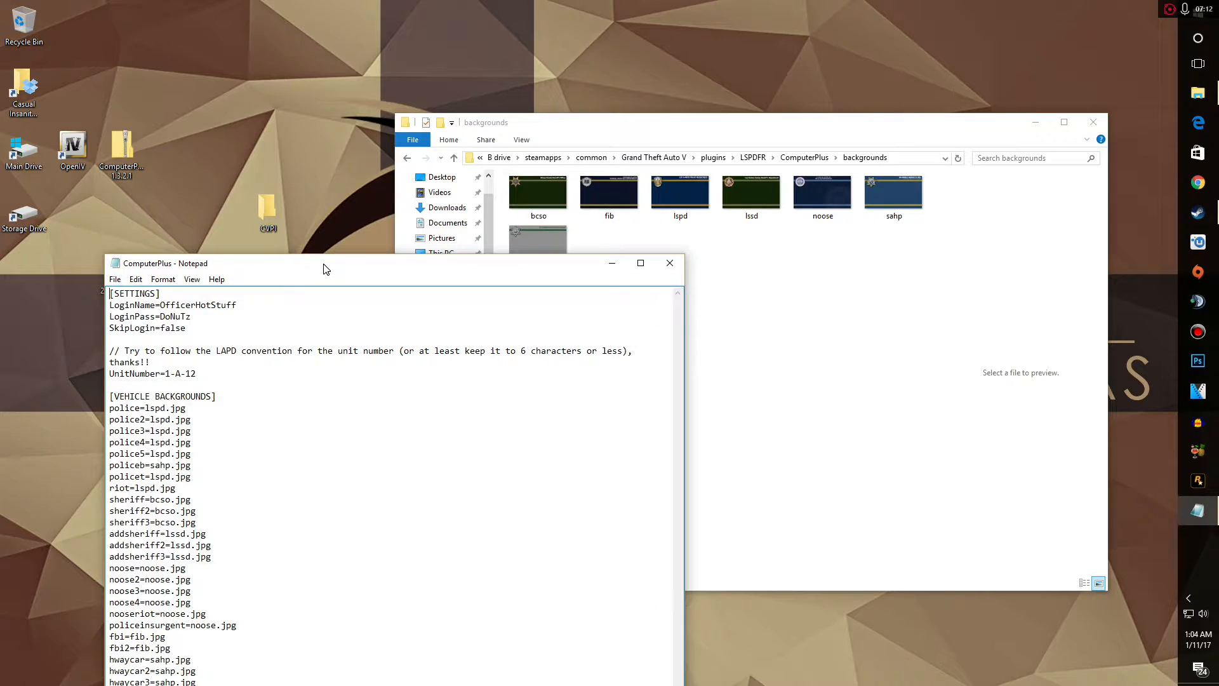
left_click_drag(324, 271, 390, 232)
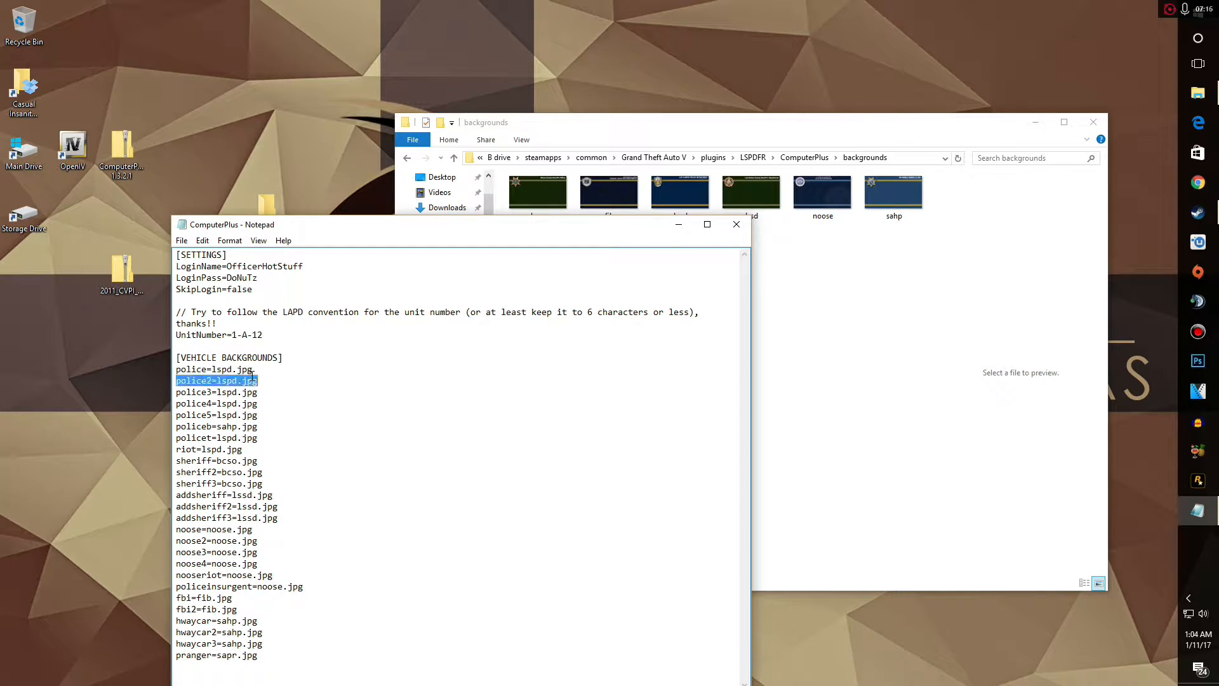
left_click(826, 276)
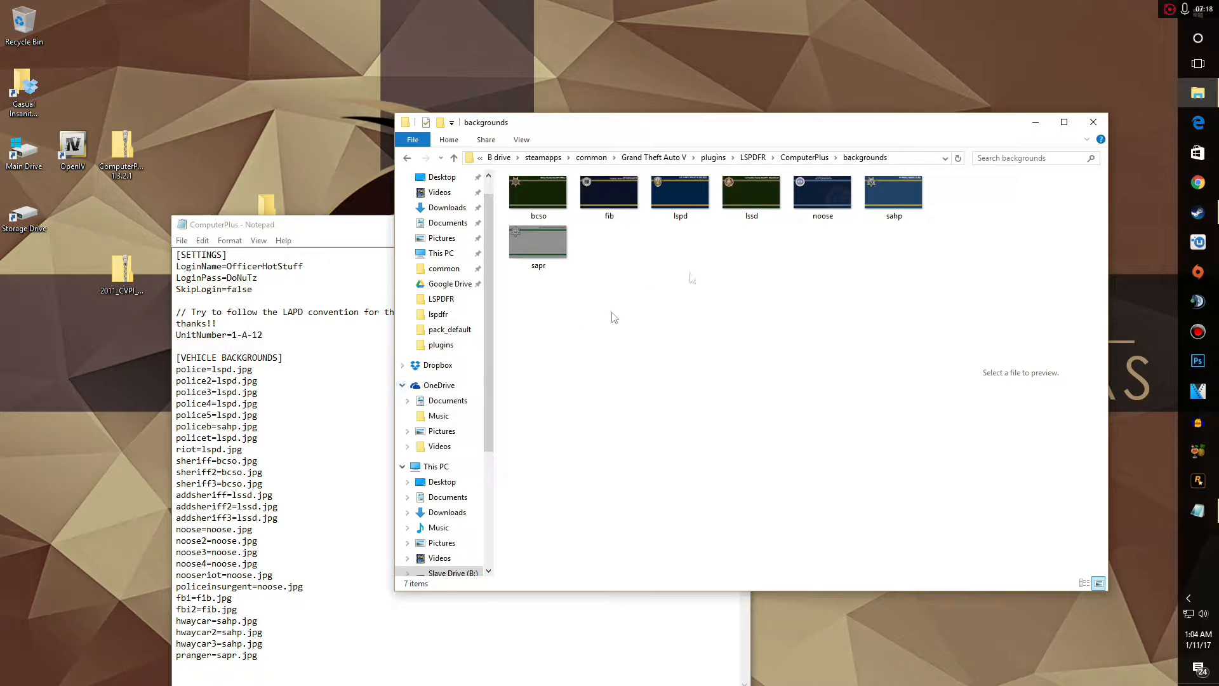
Review the police=lspd.jpg entry under VEHICLE BACKGROUNDS and close the ComputerPlus configuration file
left_click(272, 393)
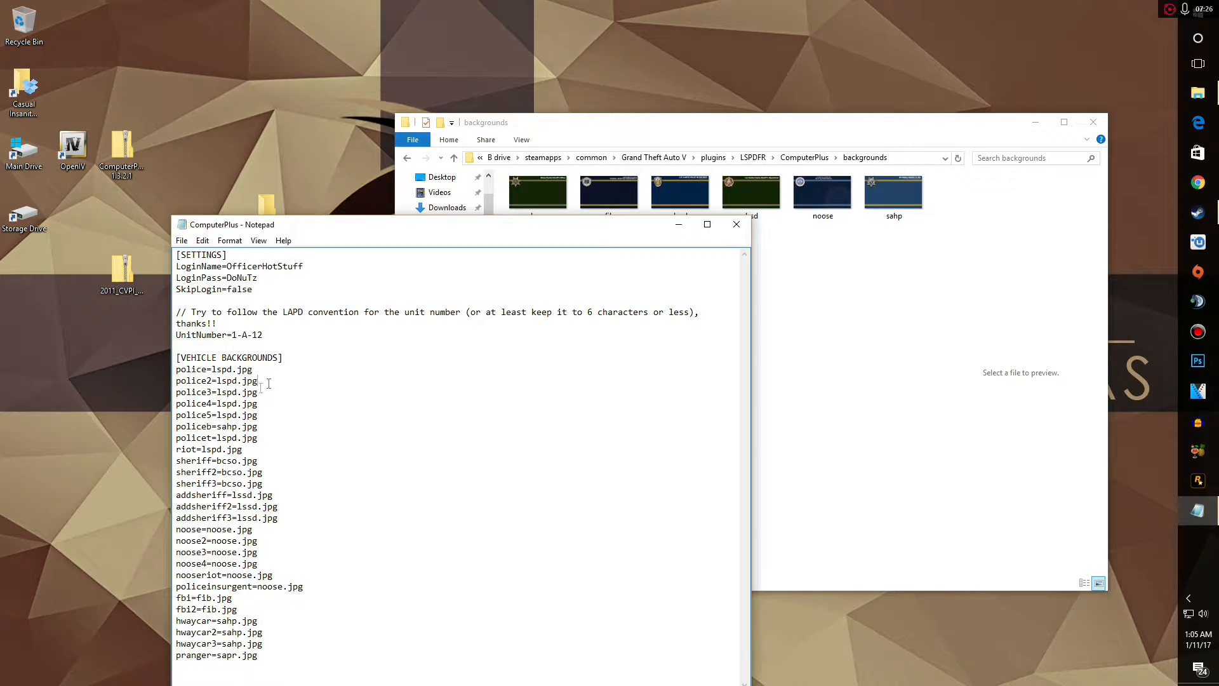
left_click_drag(264, 371, 177, 371)
left_click(206, 371)
left_click(736, 225)
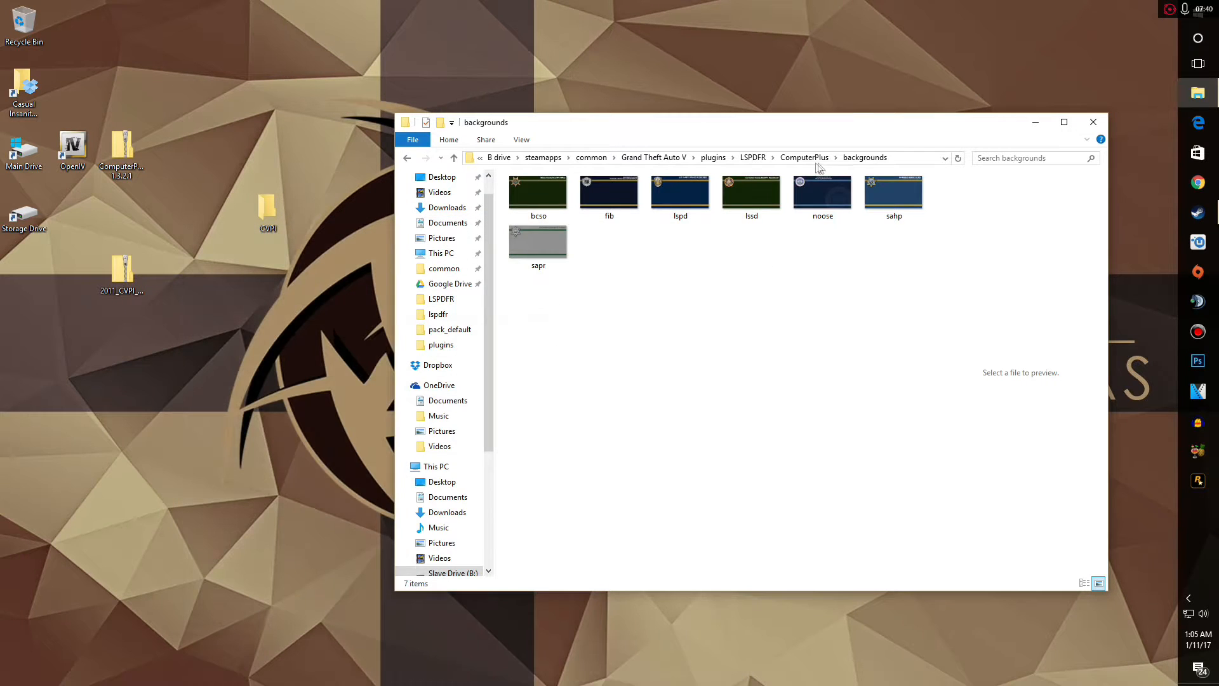
Return from the backgrounds folder to the game's LSPDFR plugins folder and look inside its LSPDFR+ subfolder
left_click(814, 162)
left_click(810, 159)
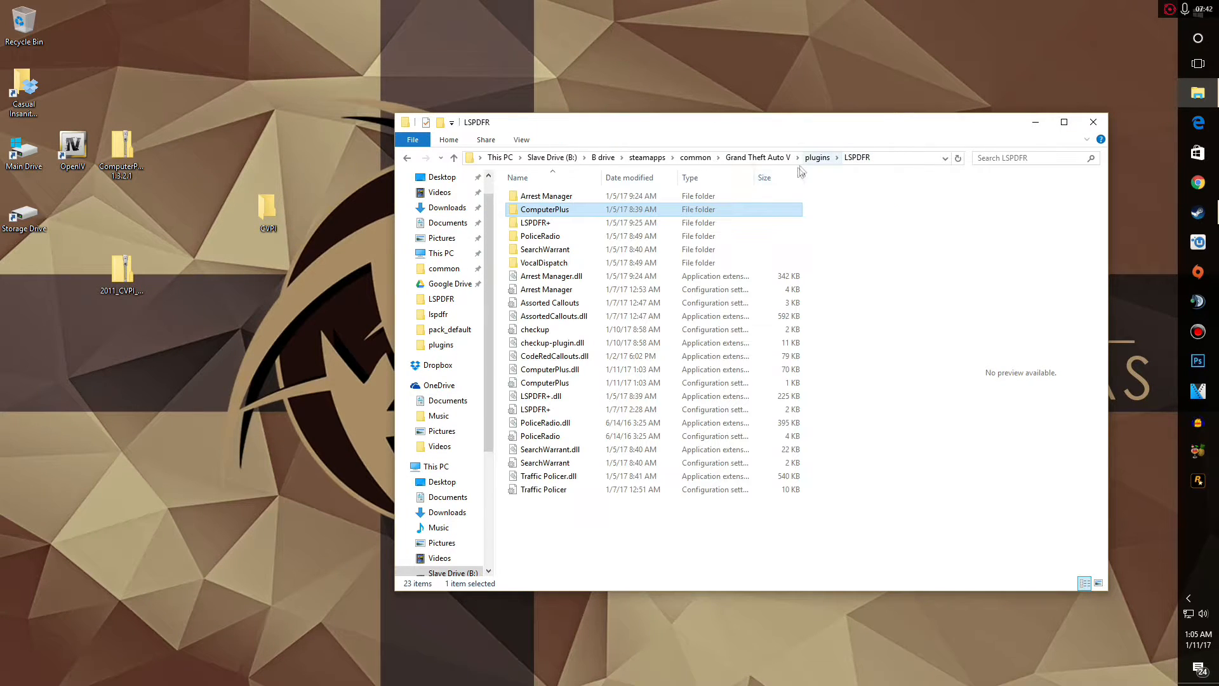
left_click_drag(729, 130, 711, 111)
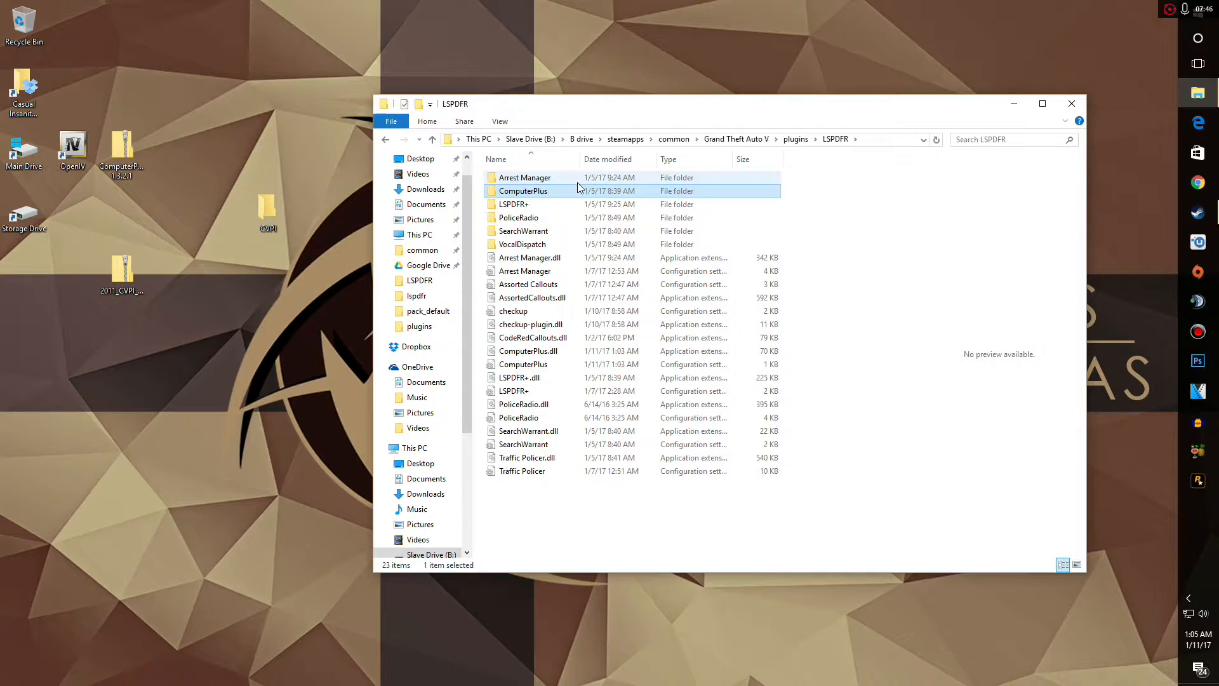
double_click(541, 205)
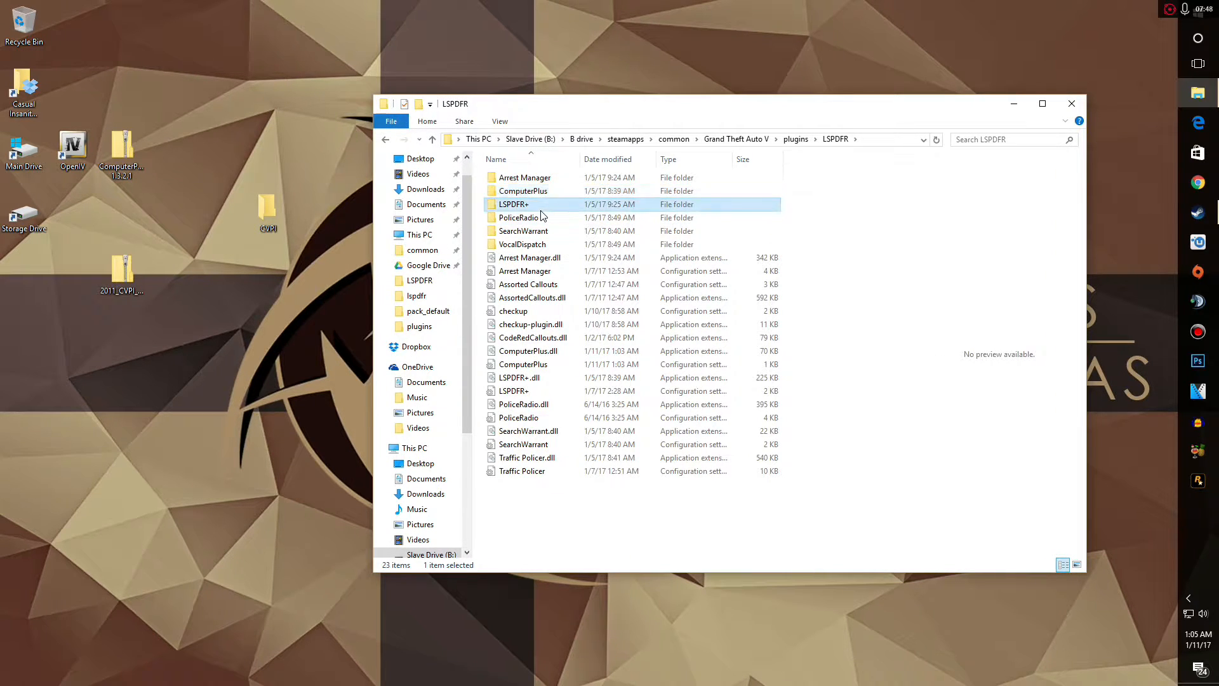
left_click(800, 142)
Open the Mod pack folder and the ReadMe from Documentation and Licence inside the LSPDFR+ 1.4.1.0 archive
double_click(1, 279)
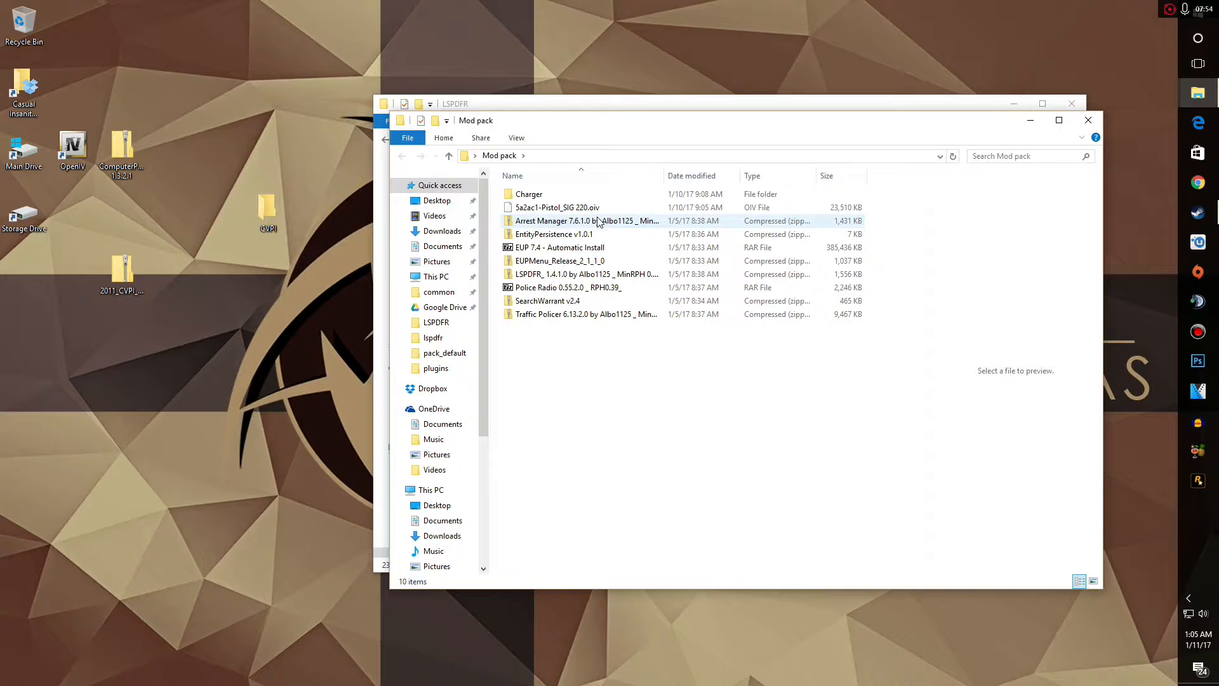
double_click(565, 275)
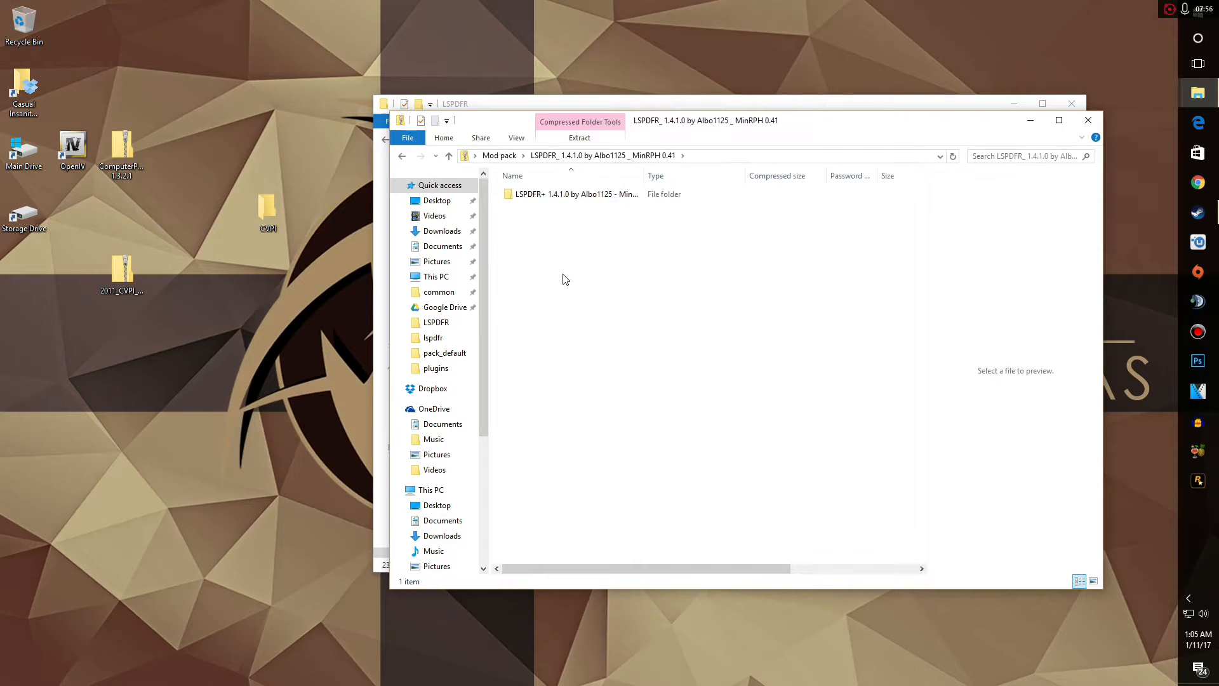
double_click(569, 196)
double_click(575, 208)
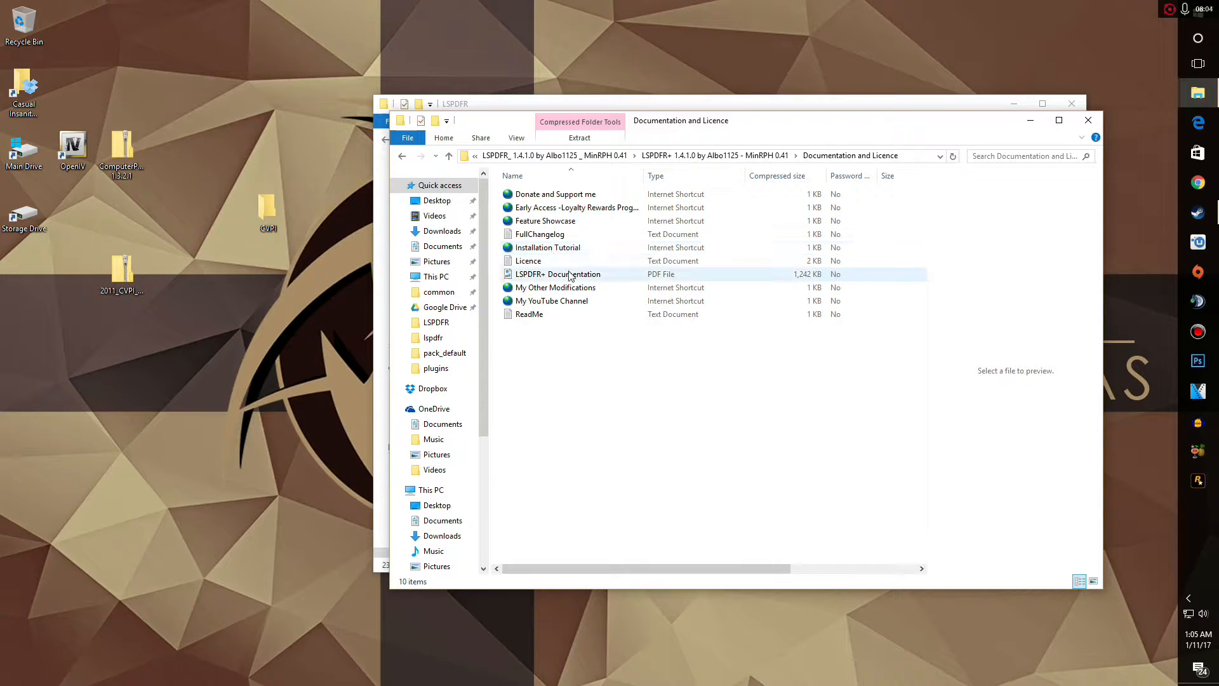
double_click(530, 313)
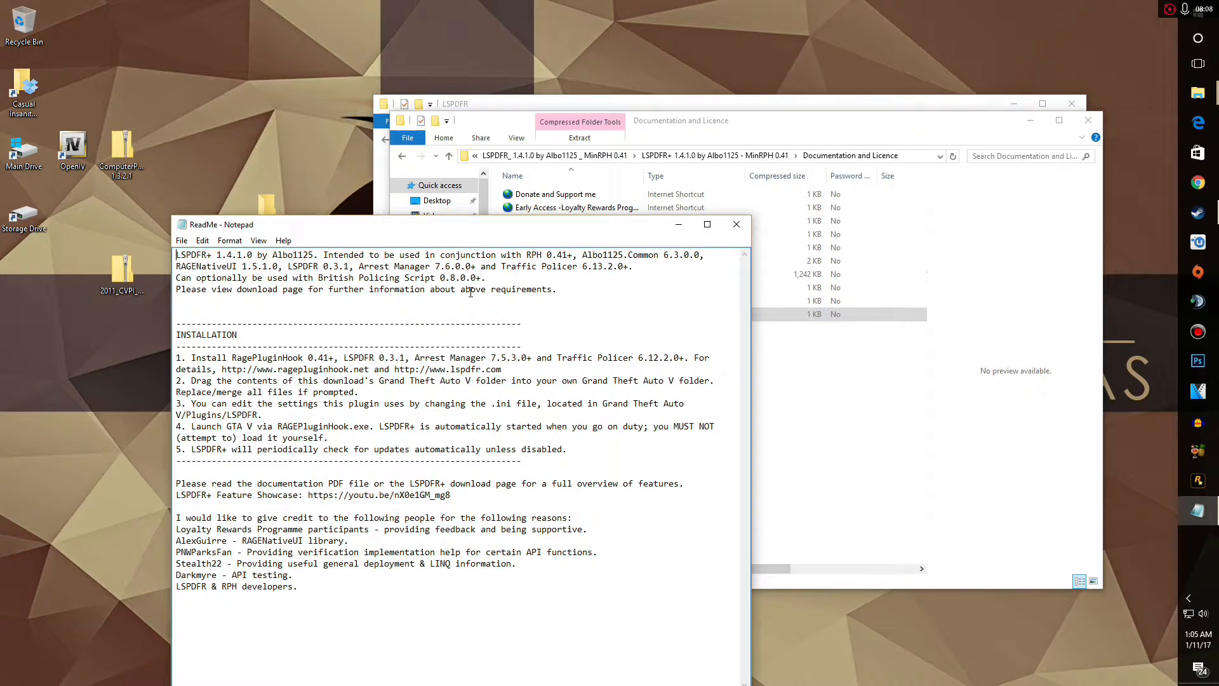
Review the RagePluginHook, LSPDFR and Arrest Manager requirements in the installation instructions and close the ReadMe
double_click(388, 357)
left_click(391, 357)
double_click(466, 359)
left_click(465, 359)
double_click(567, 358)
left_click(567, 357)
left_click(736, 224)
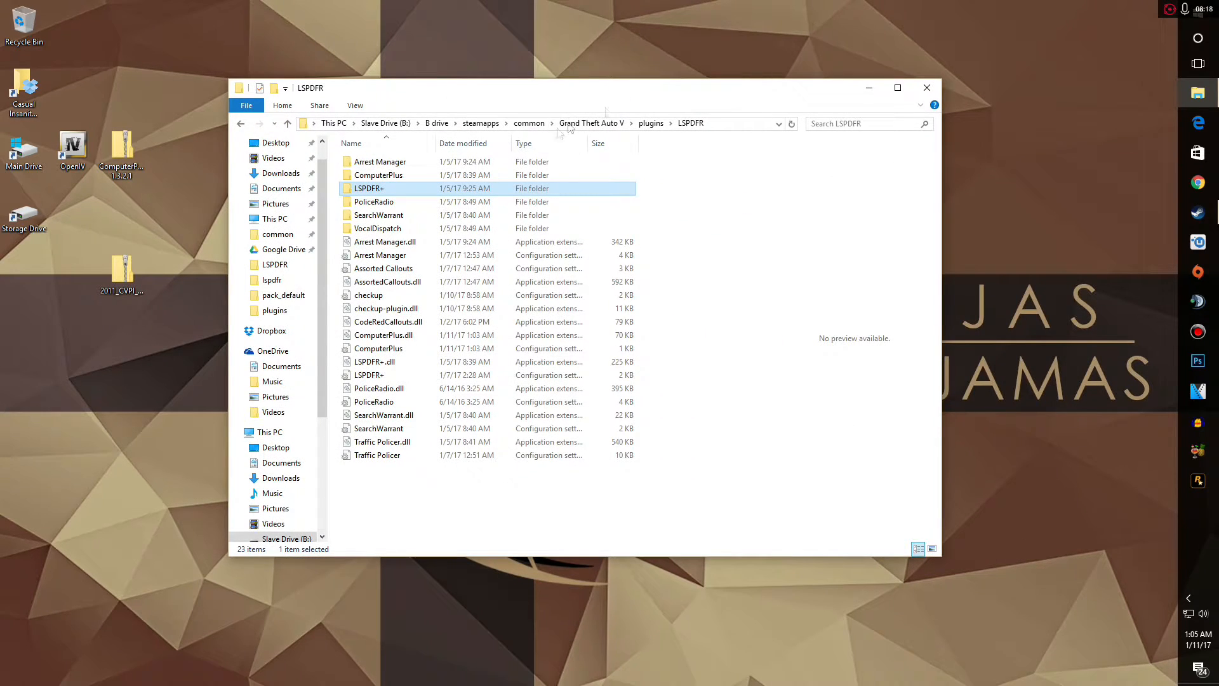
Select the Arrest Manager folder, check the files in the LSPDFR+ folder and return to the LSPDFR plugins folder
left_click(417, 164)
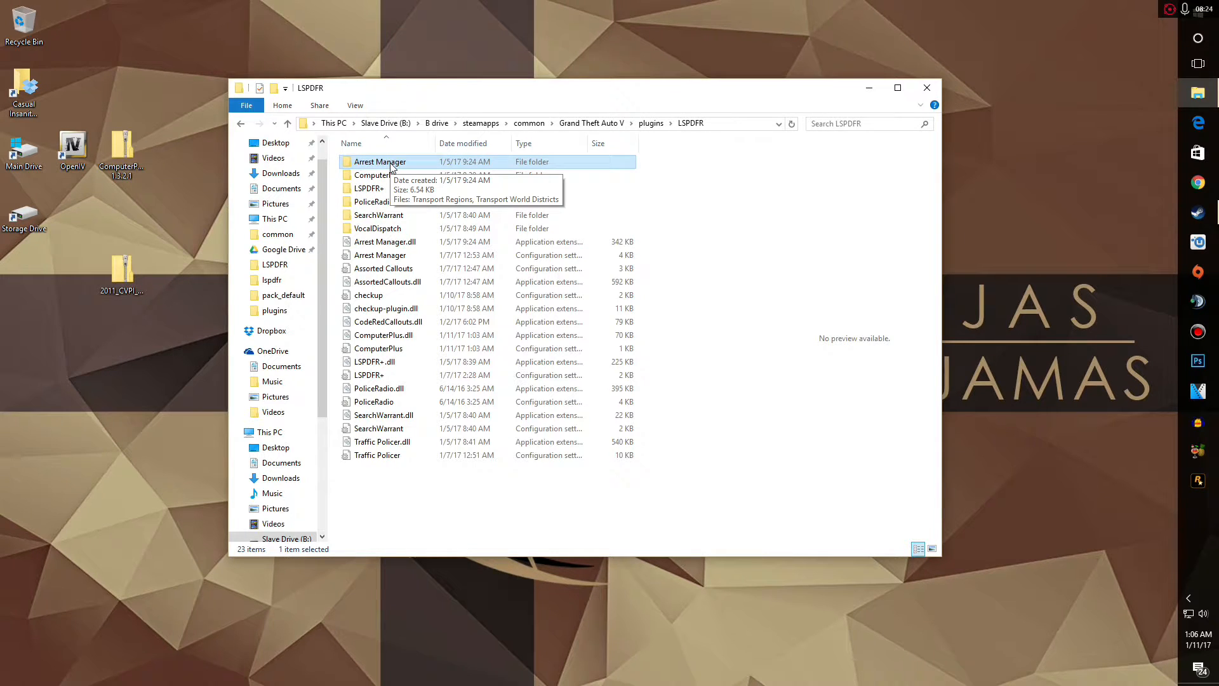
double_click(381, 188)
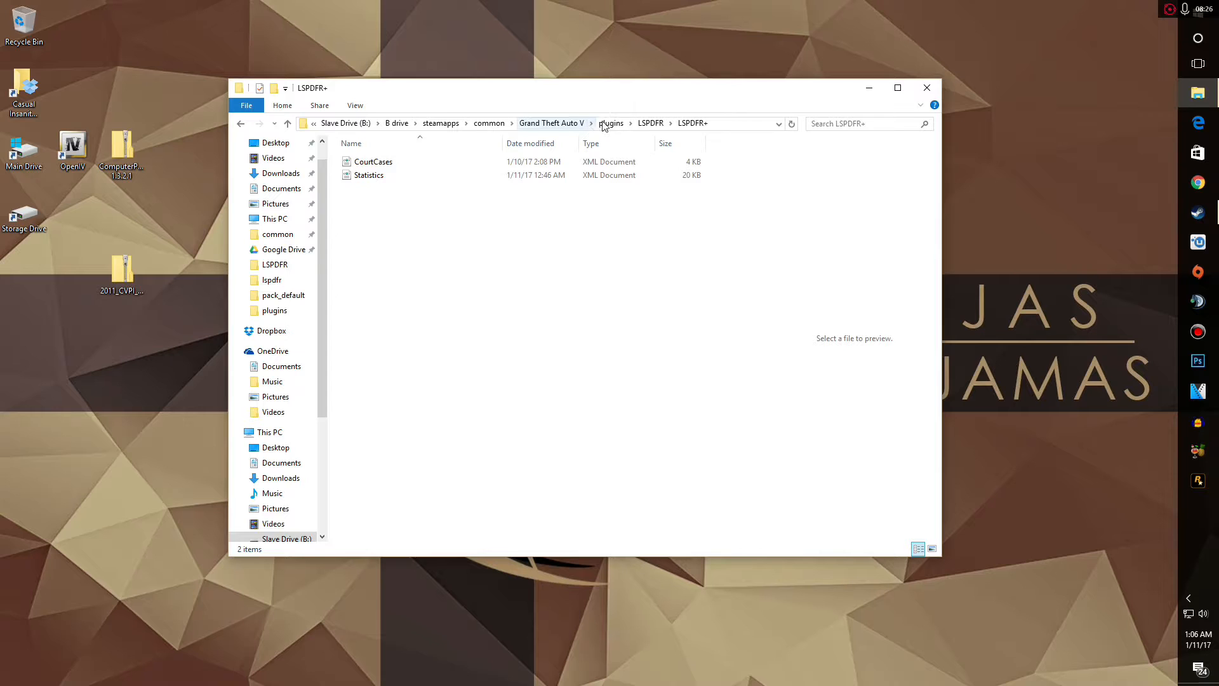
left_click(651, 123)
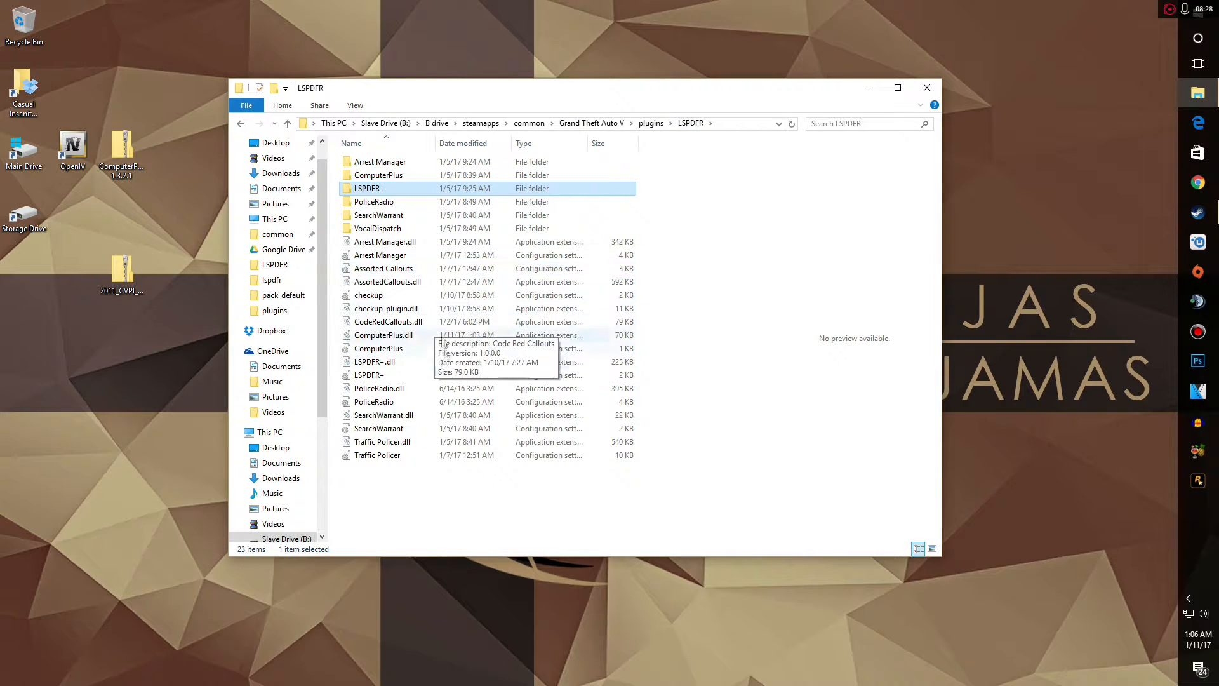
Go up to the Grand Theft Auto V folder, check the contents of Albo1125.Common and return
left_click(651, 123)
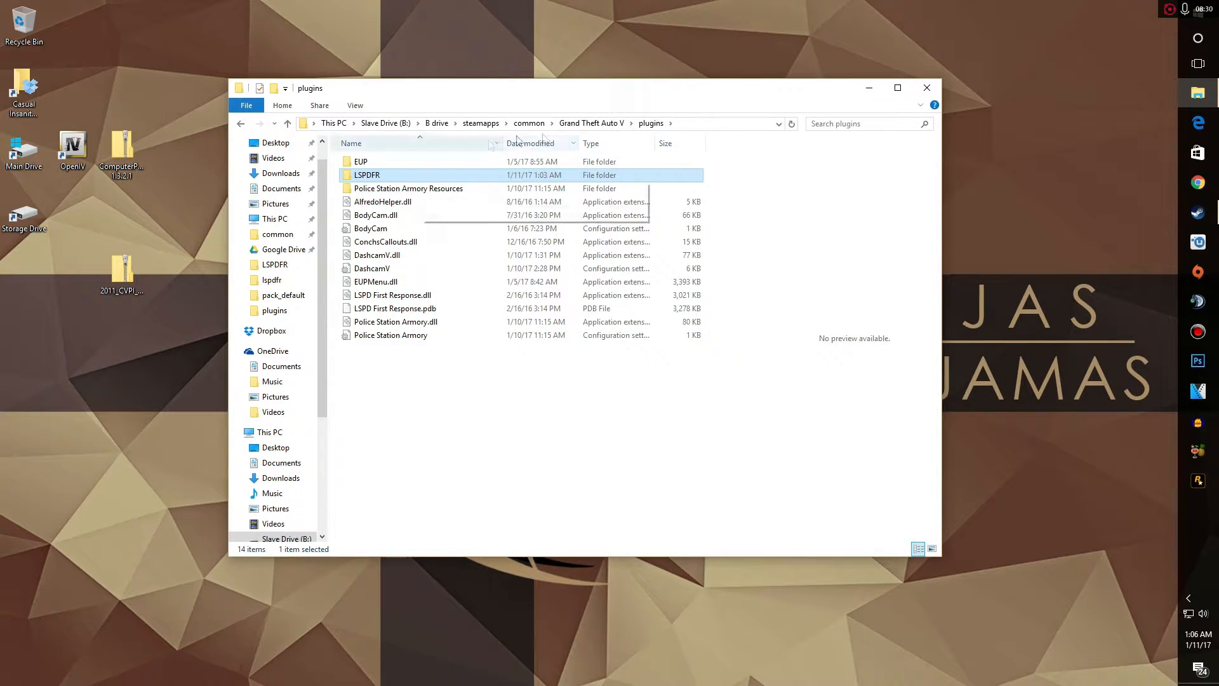
left_click(591, 123)
double_click(436, 184)
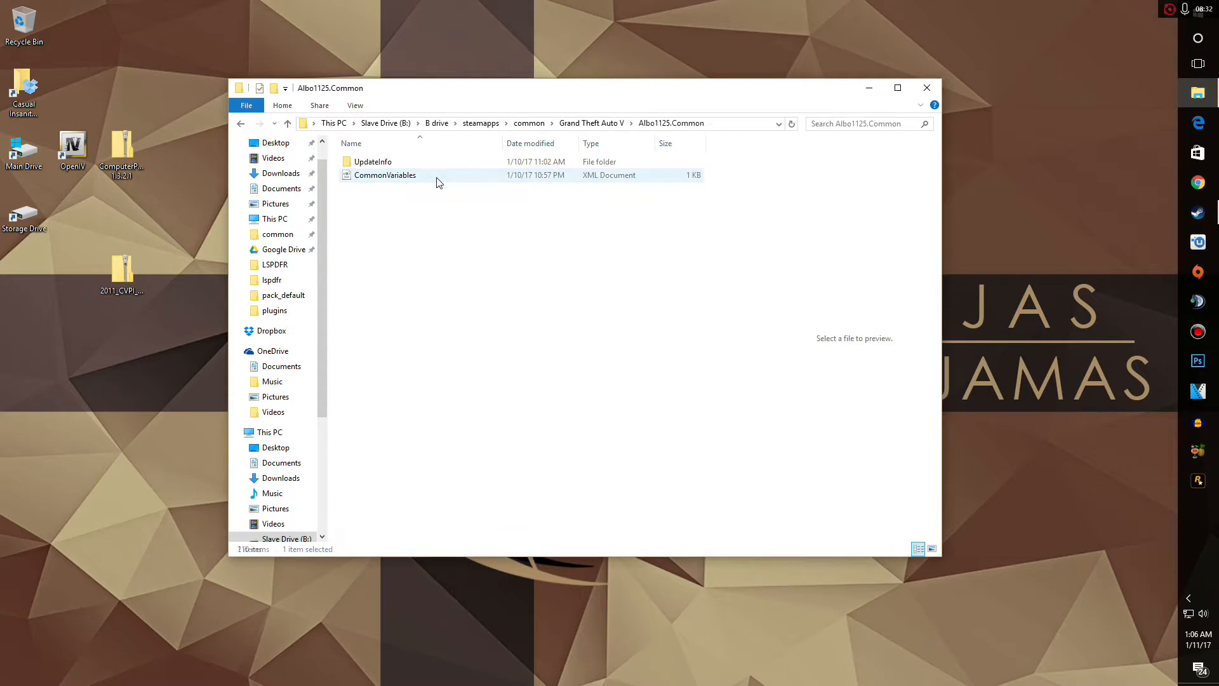
left_click(608, 123)
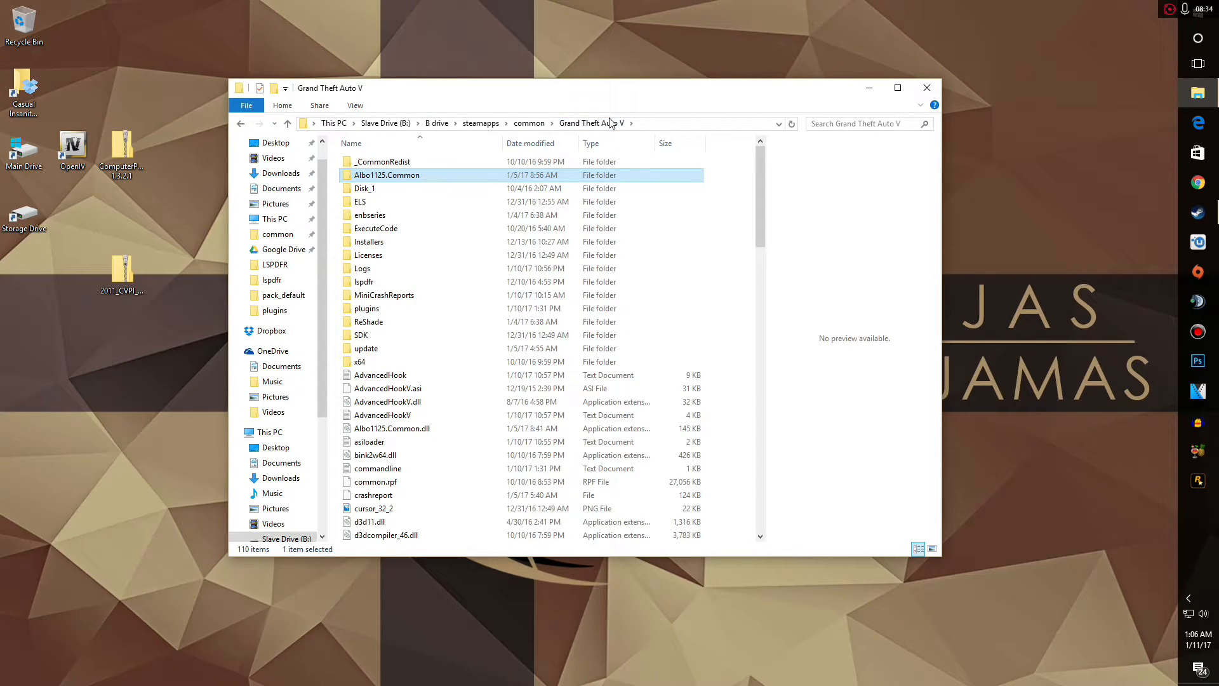
Check the game's root lspdfr folder, open its plugins folder instead and select the LSPDFR folder
double_click(408, 281)
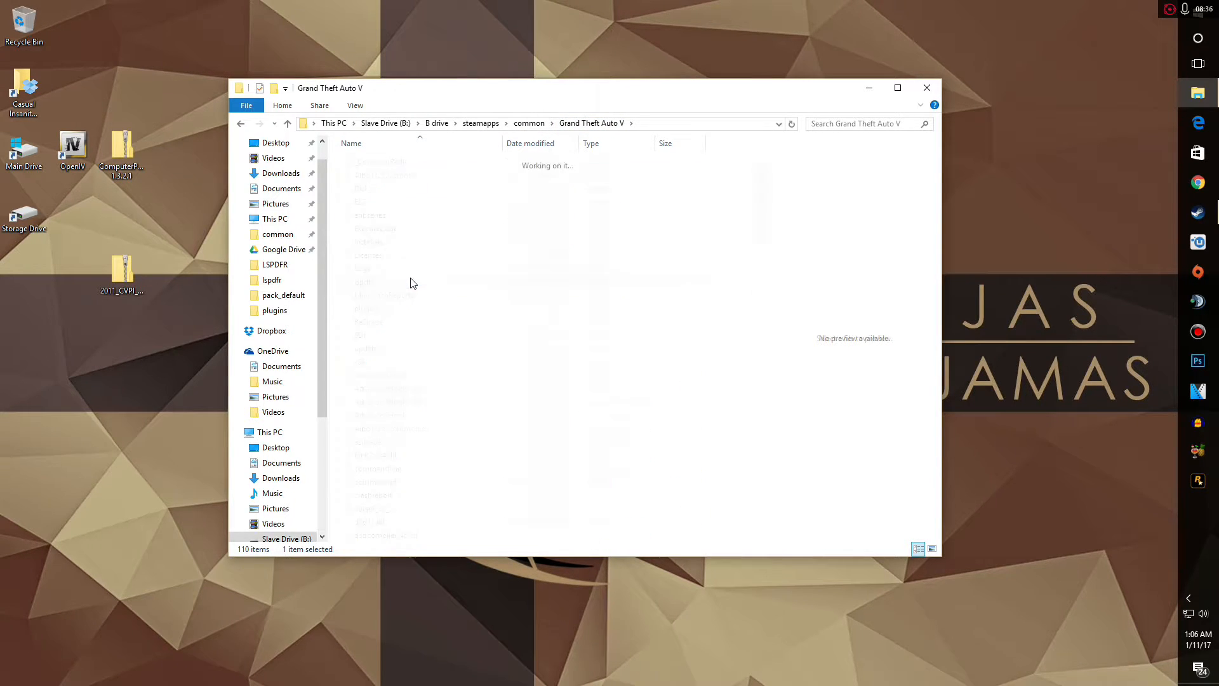
left_click(591, 123)
double_click(375, 309)
left_click(403, 178)
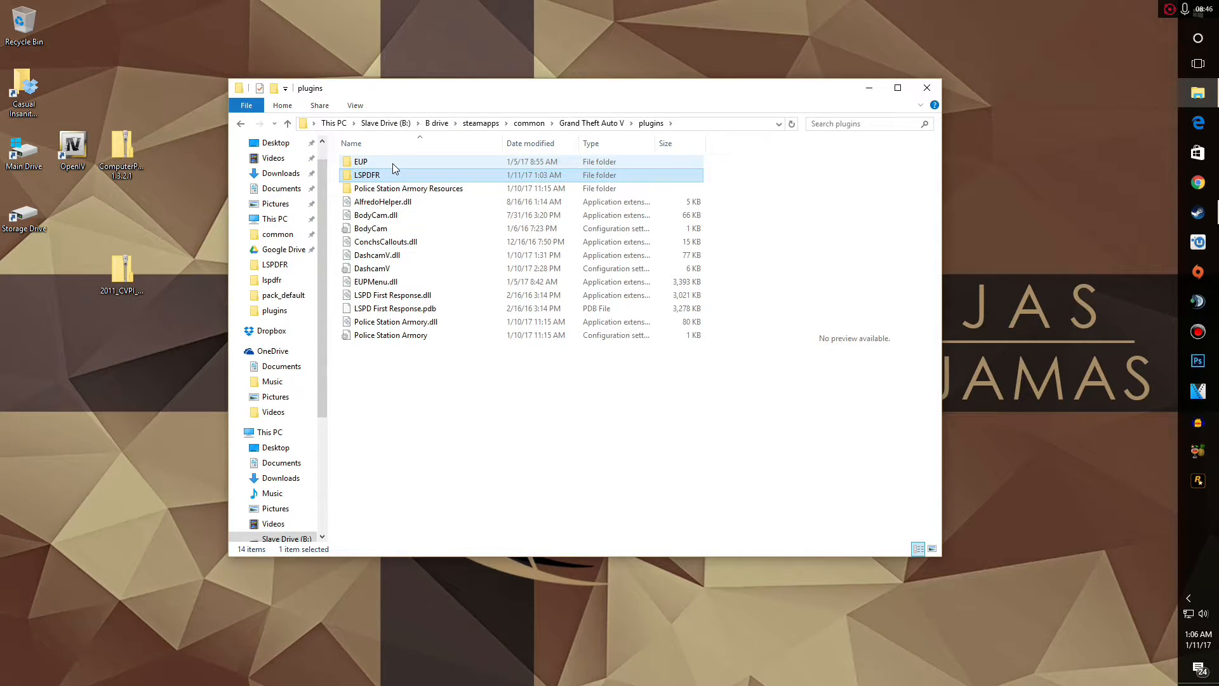
left_click_drag(654, 95, 608, 125)
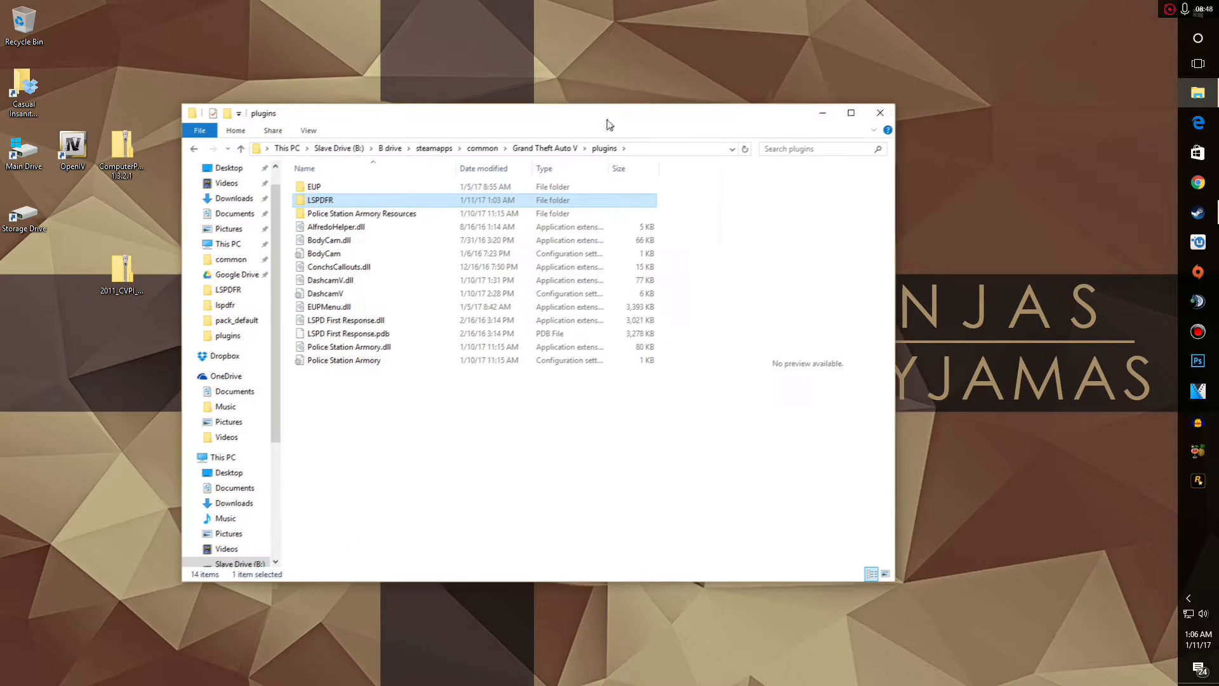
Open plugins\LSPDFR, look inside the LSPDFR+ folder and return to LSPDFR
double_click(355, 200)
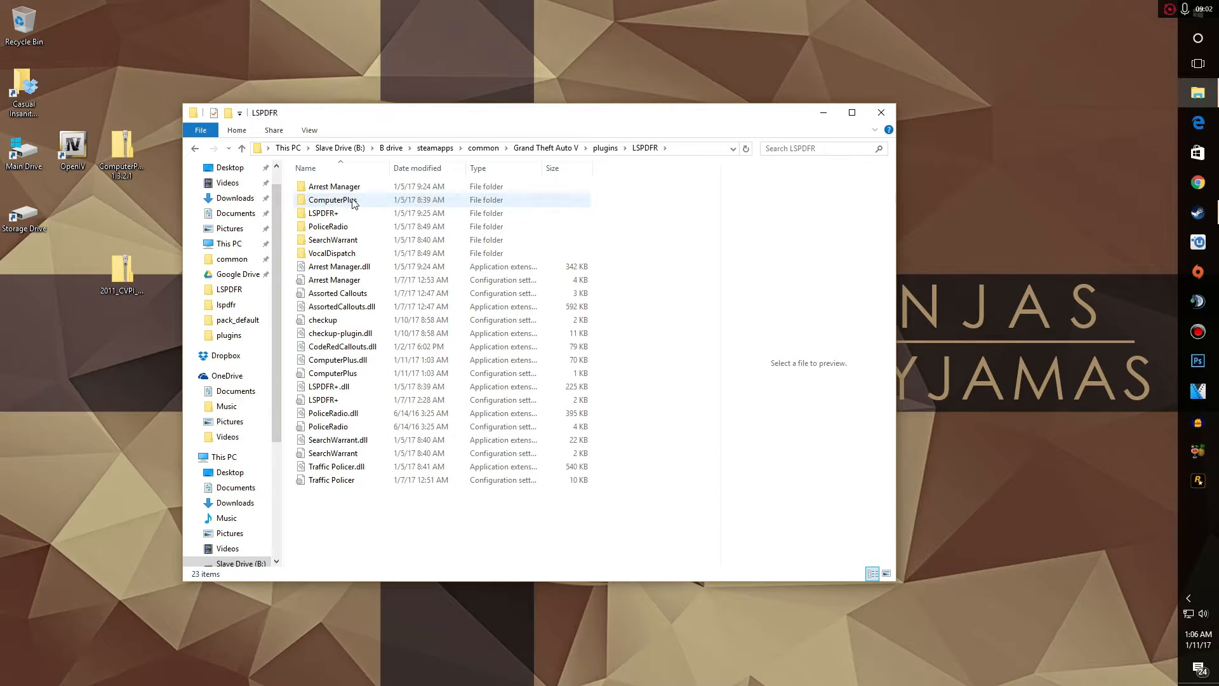
left_click(340, 228)
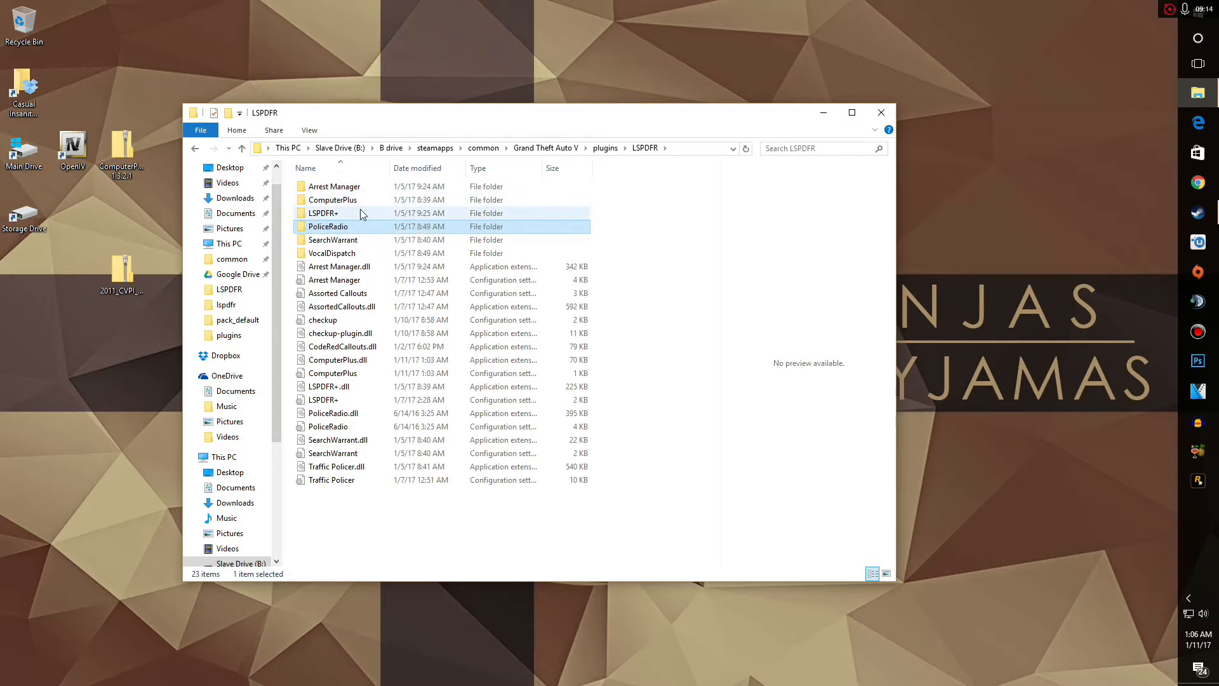
left_click(343, 216)
double_click(343, 216)
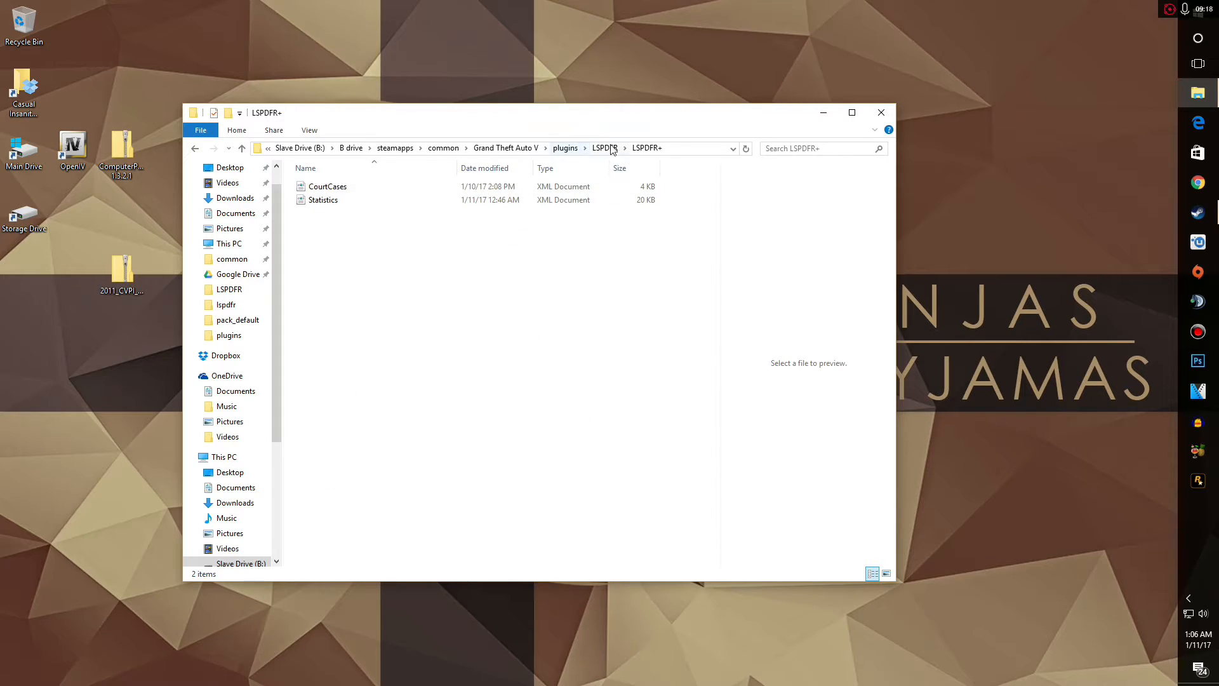
left_click(646, 147)
Look inside the PoliceRadio folder, return to the LSPDFR folder and reposition its window
double_click(336, 228)
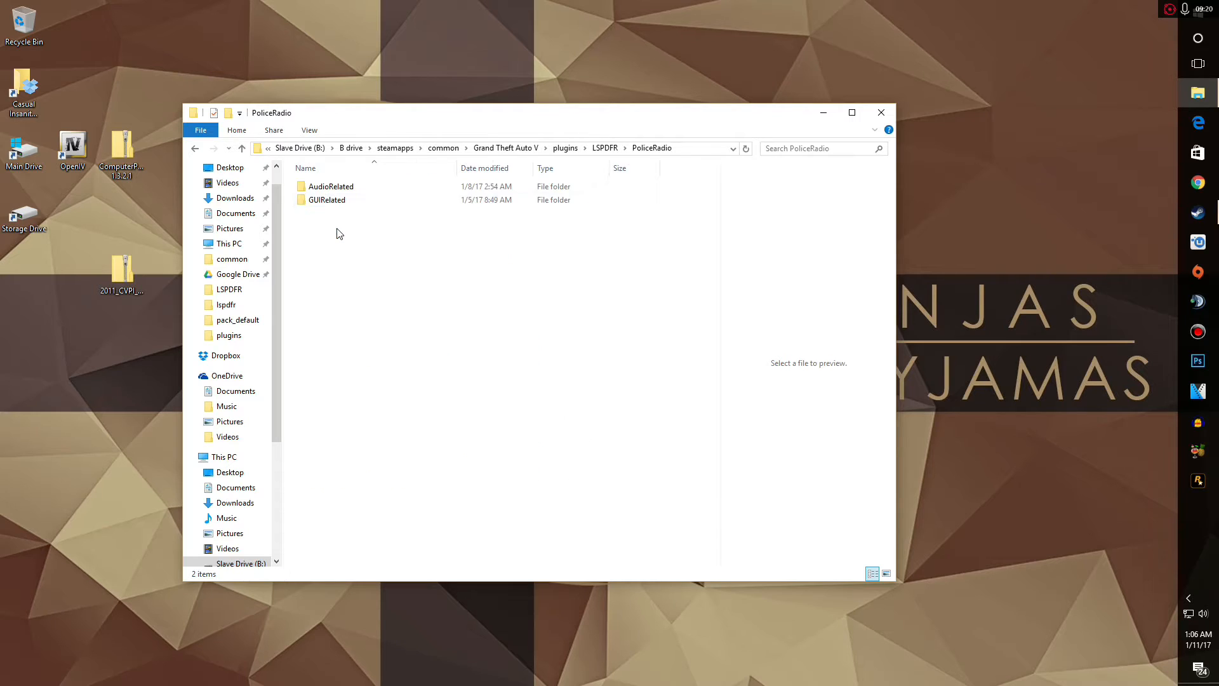
left_click(610, 149)
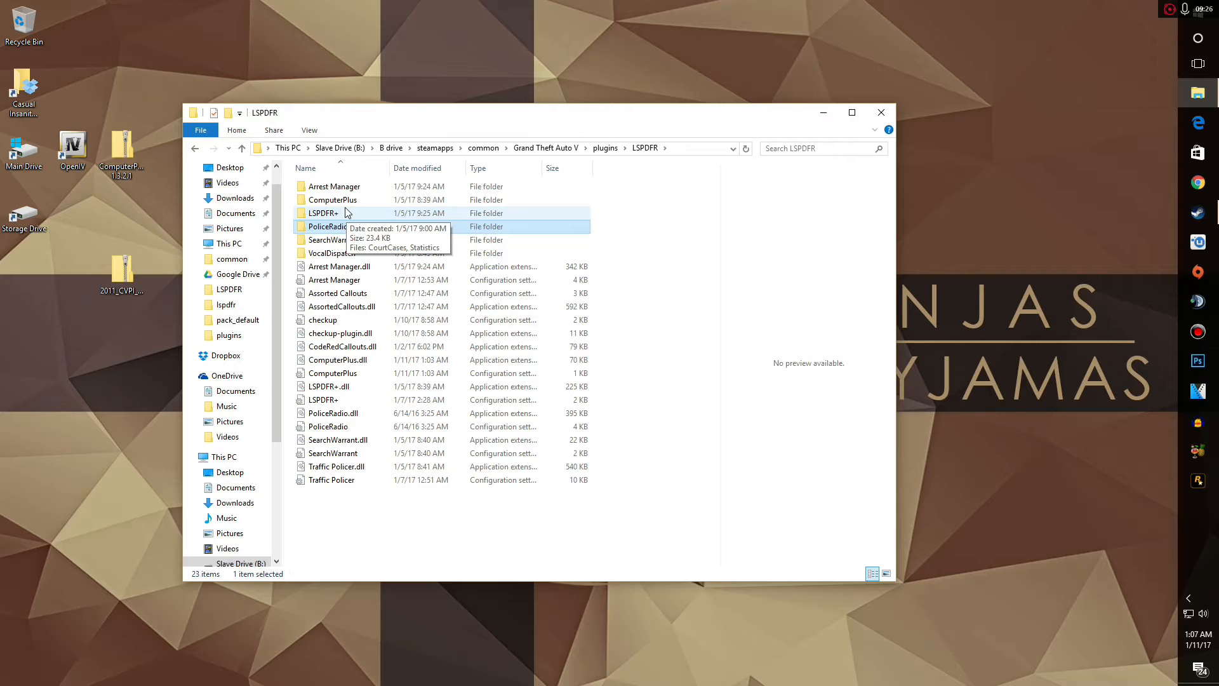
left_click_drag(594, 127, 653, 114)
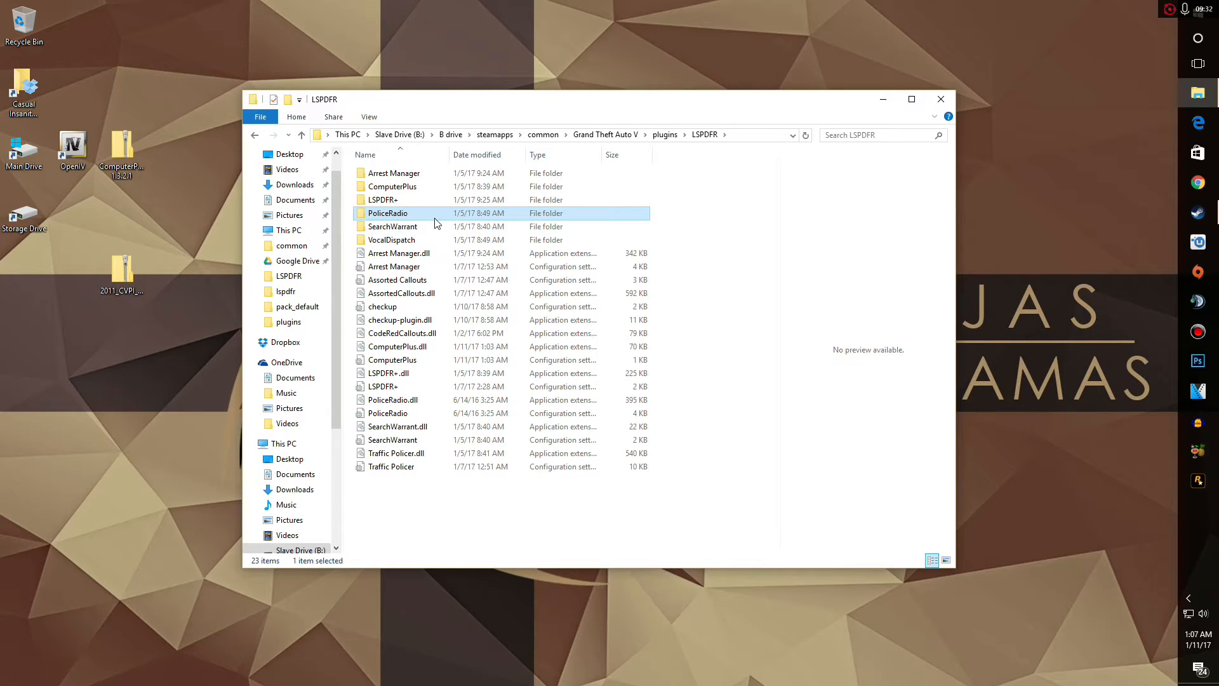
left_click_drag(725, 99, 703, 113)
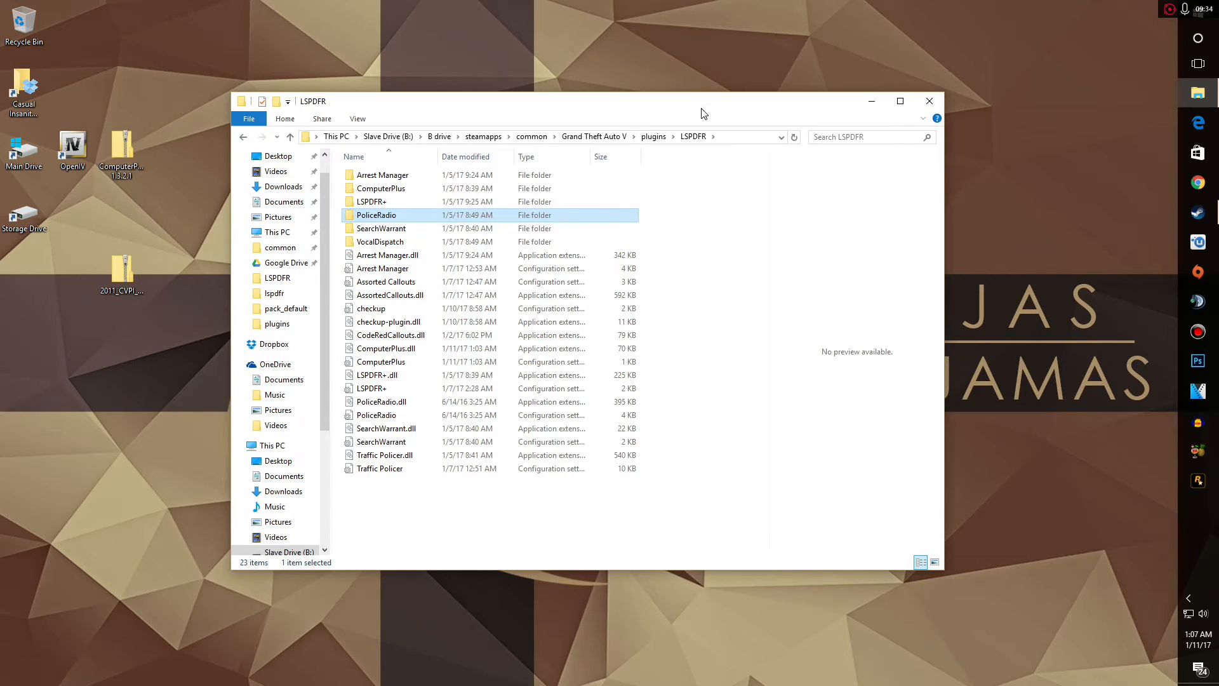
Select the Arrest Manager folder and the Traffic Policer files, and open the Traffic Policer configuration file to view its settings
left_click(412, 177)
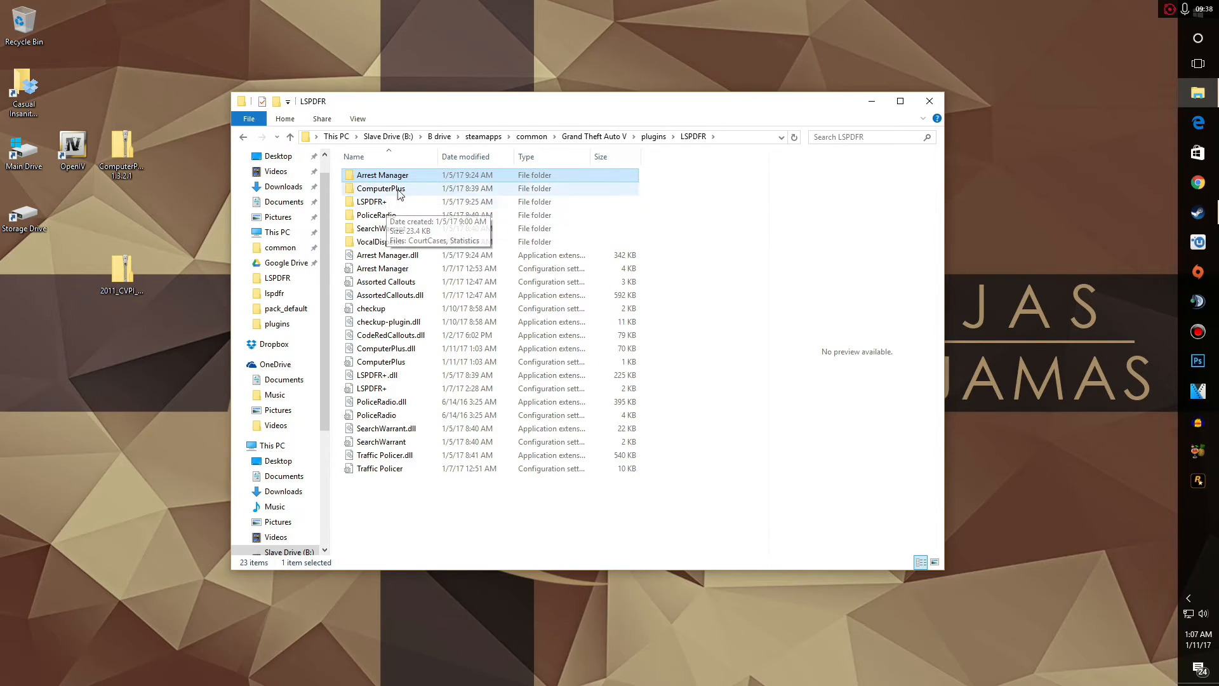
left_click(378, 469)
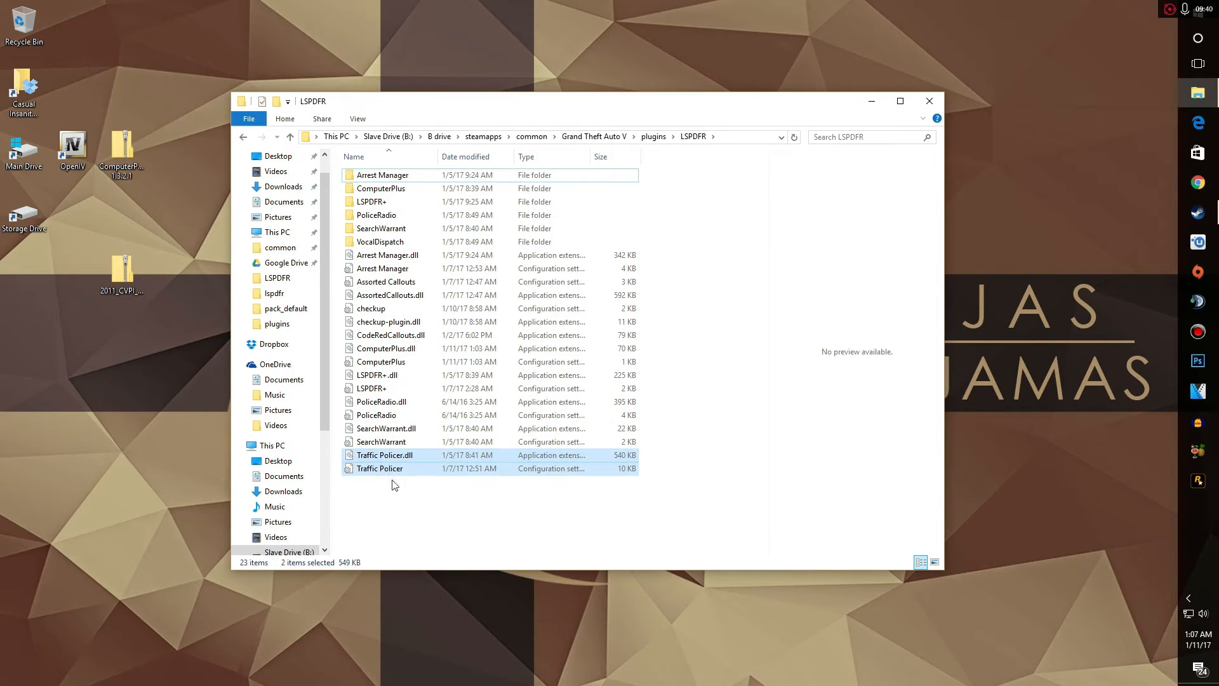
double_click(402, 471)
left_click(744, 229)
left_click(611, 78)
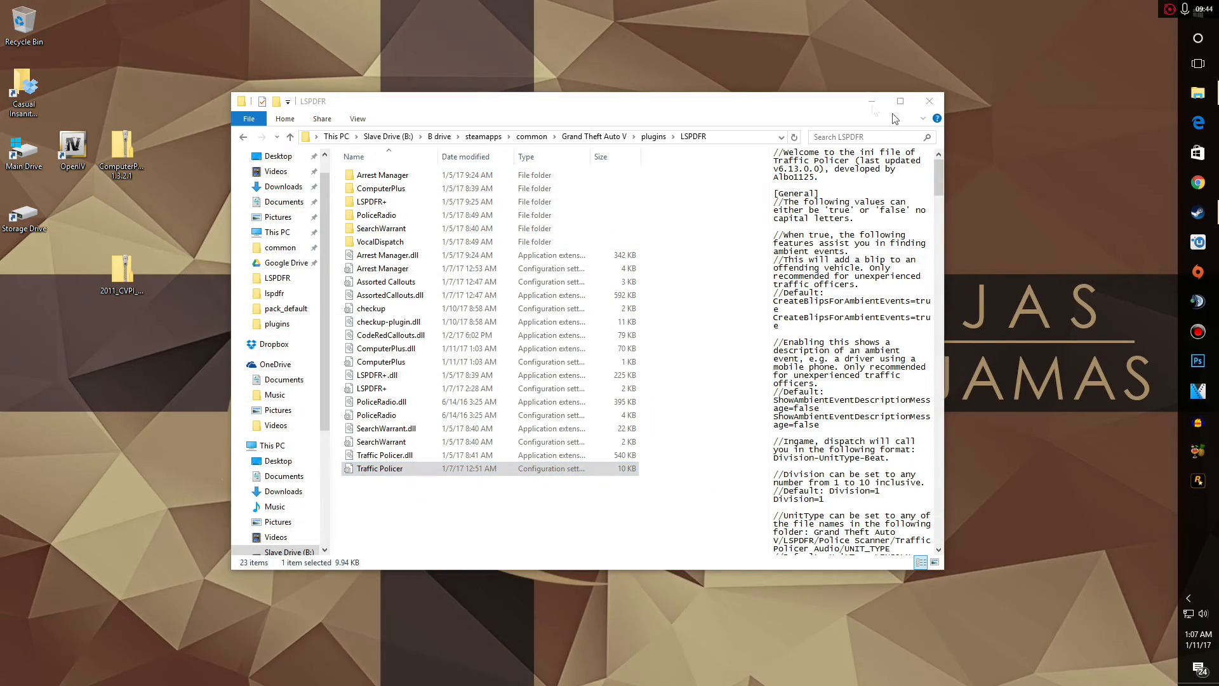
Go back up from plugins\LSPDFR to the Grand Theft Auto V folder and reposition its window
left_click_drag(827, 109, 775, 115)
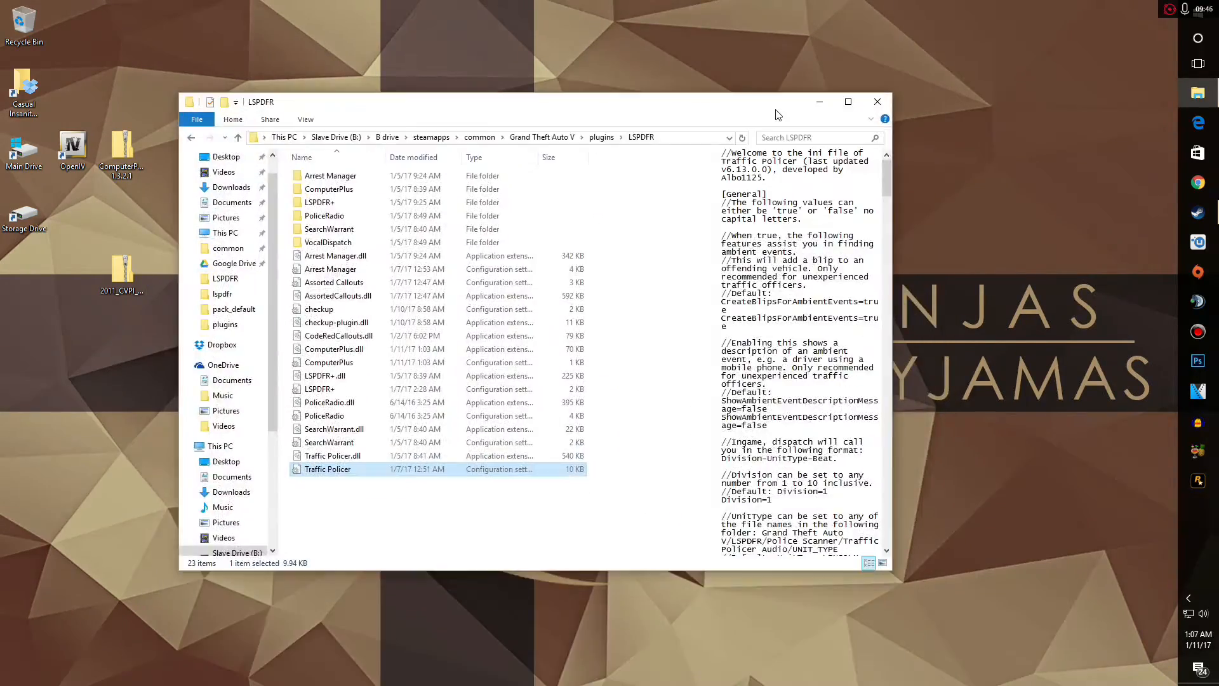
left_click(591, 138)
left_click(558, 143)
left_click_drag(604, 114, 641, 90)
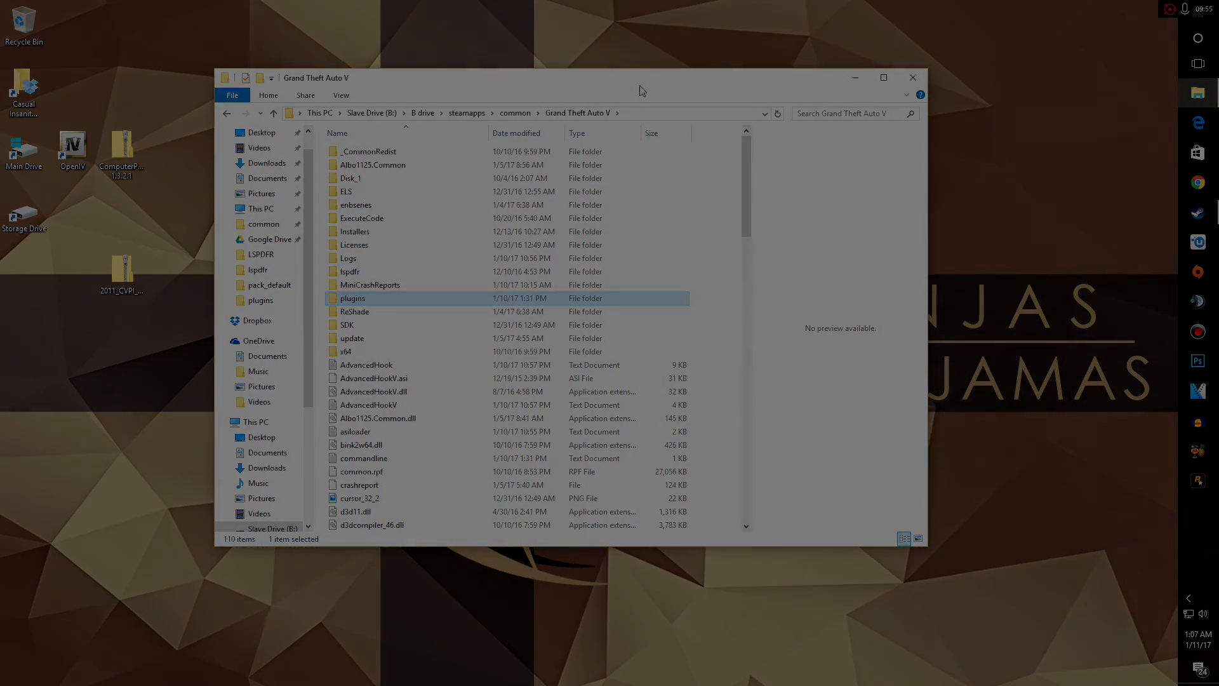
left_click_drag(641, 90, 614, 84)
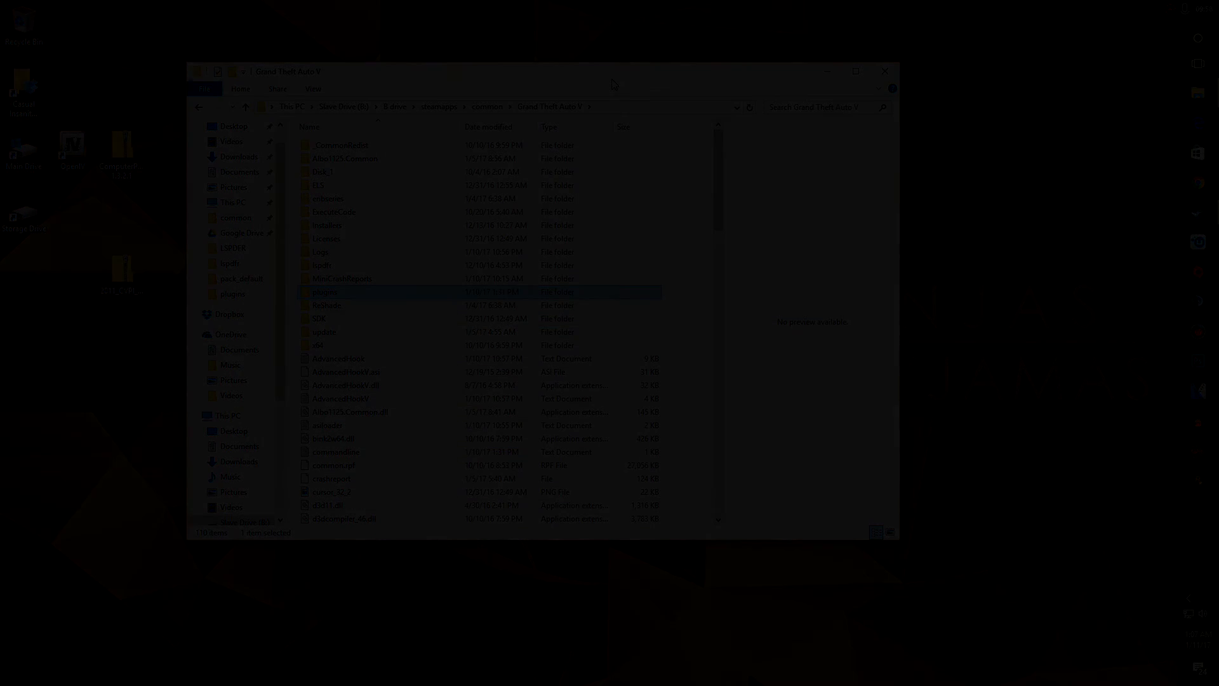